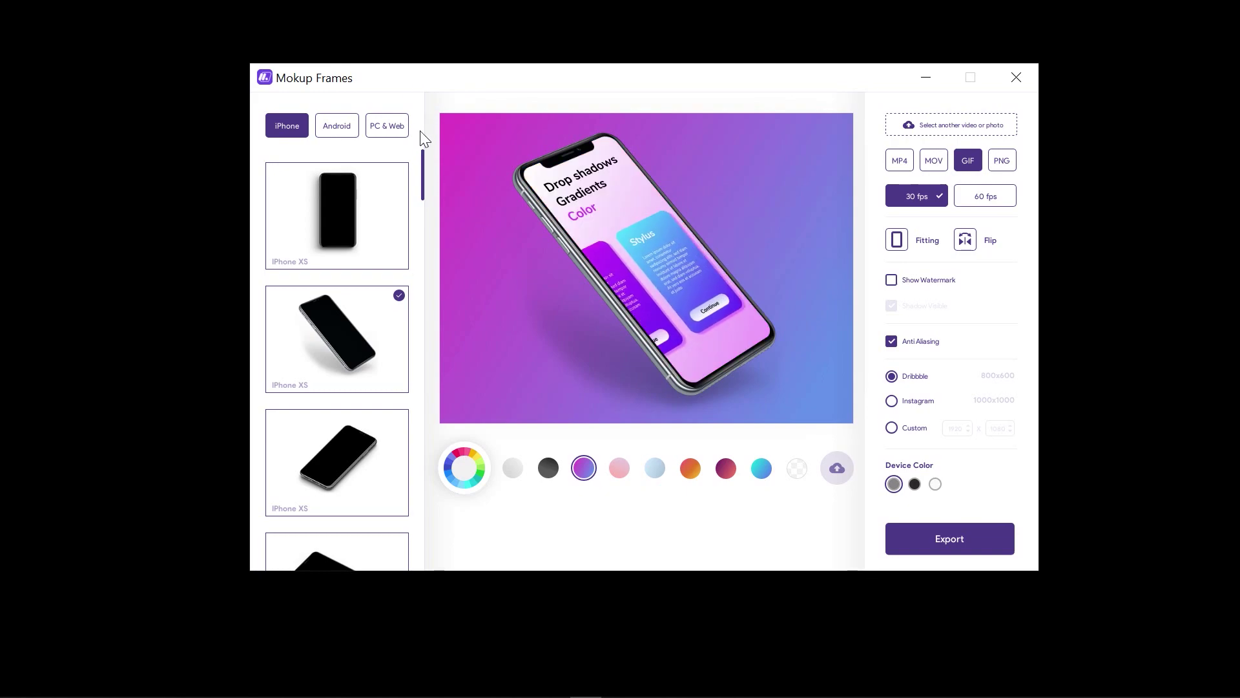
# Step: Preview the flat-lying iPhone XS mockup, then choose the upright front-facing one
pyautogui.scroll(-5, 423, 159)
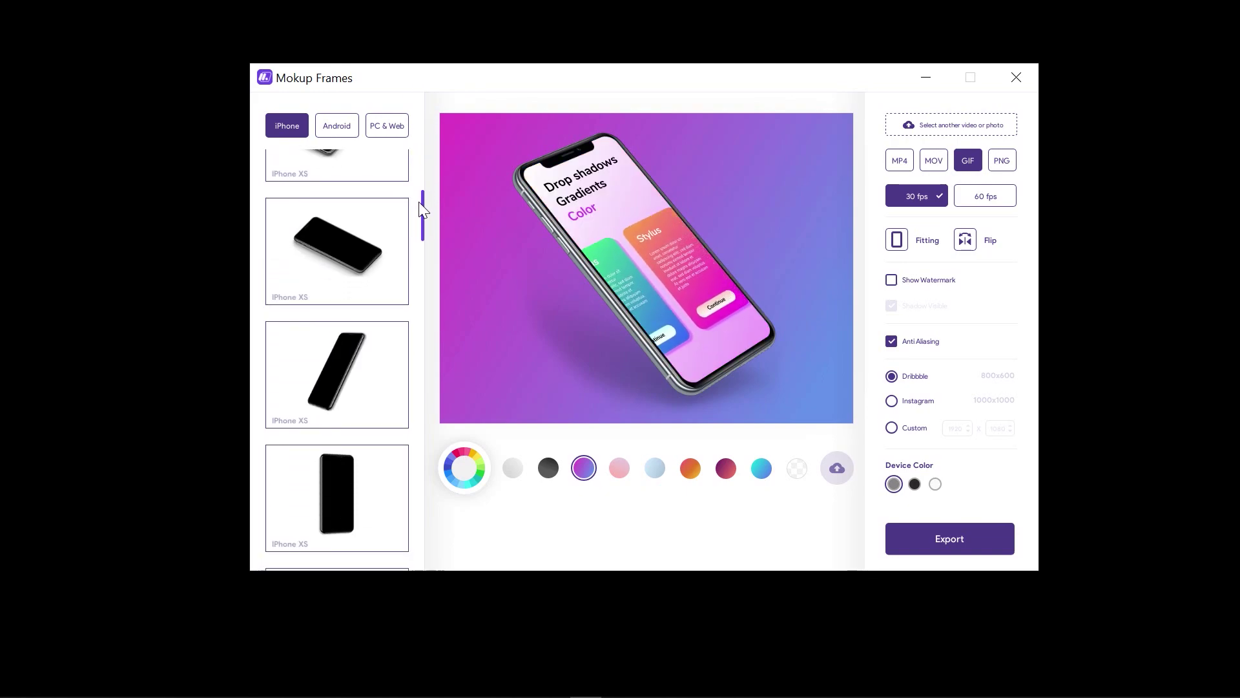
pyautogui.click(352, 341)
pyautogui.click(358, 478)
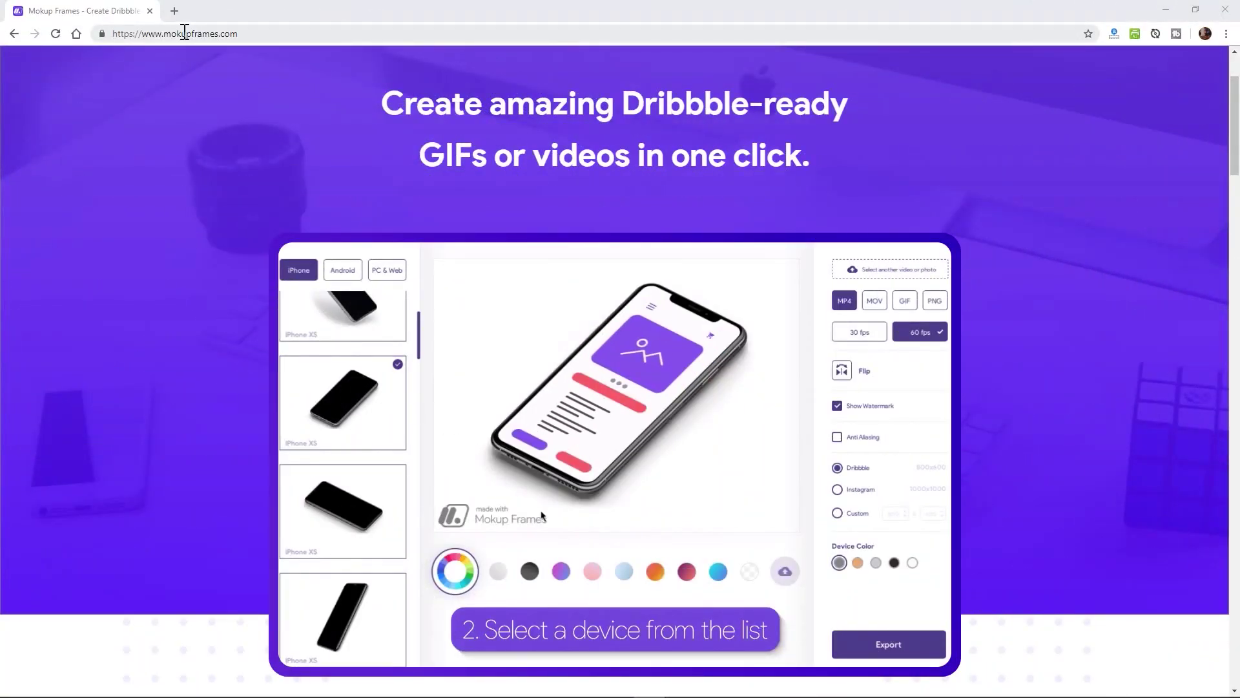
# Step: Scroll through the mokupframes.com homepage and highlight its headline text
pyautogui.scroll(2, 271, 143)
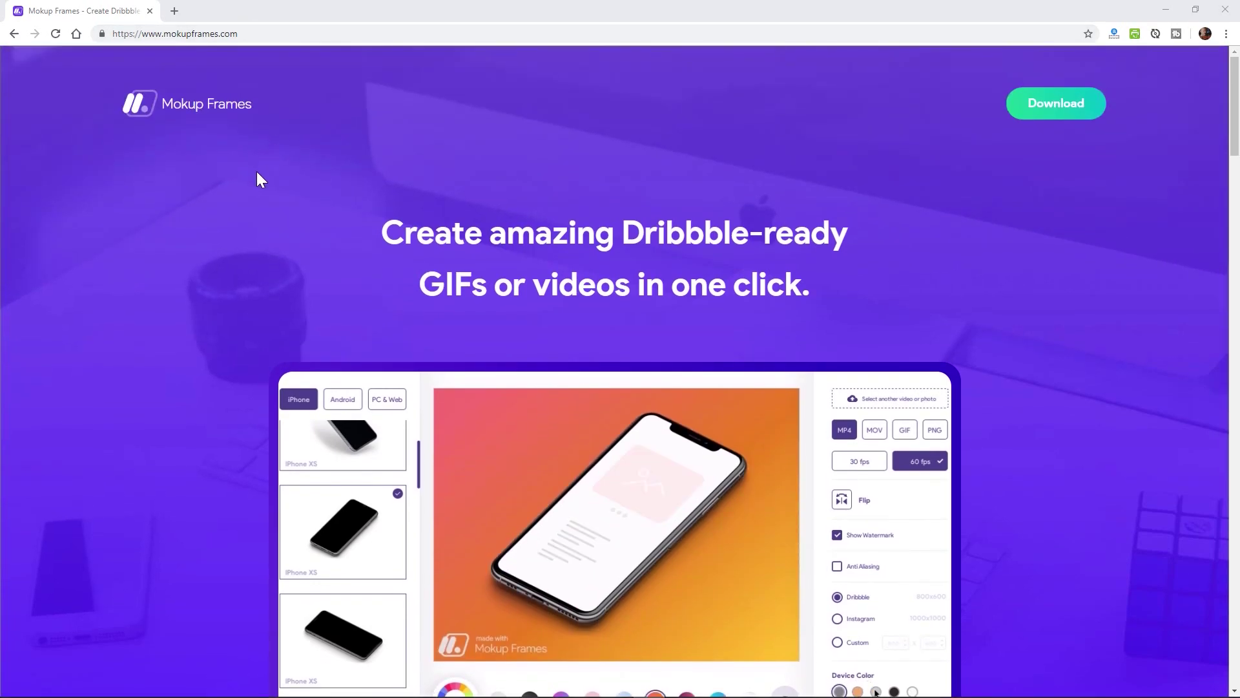
pyautogui.scroll(-2, 258, 207)
pyautogui.moveTo(376, 103); pyautogui.dragTo(880, 162)
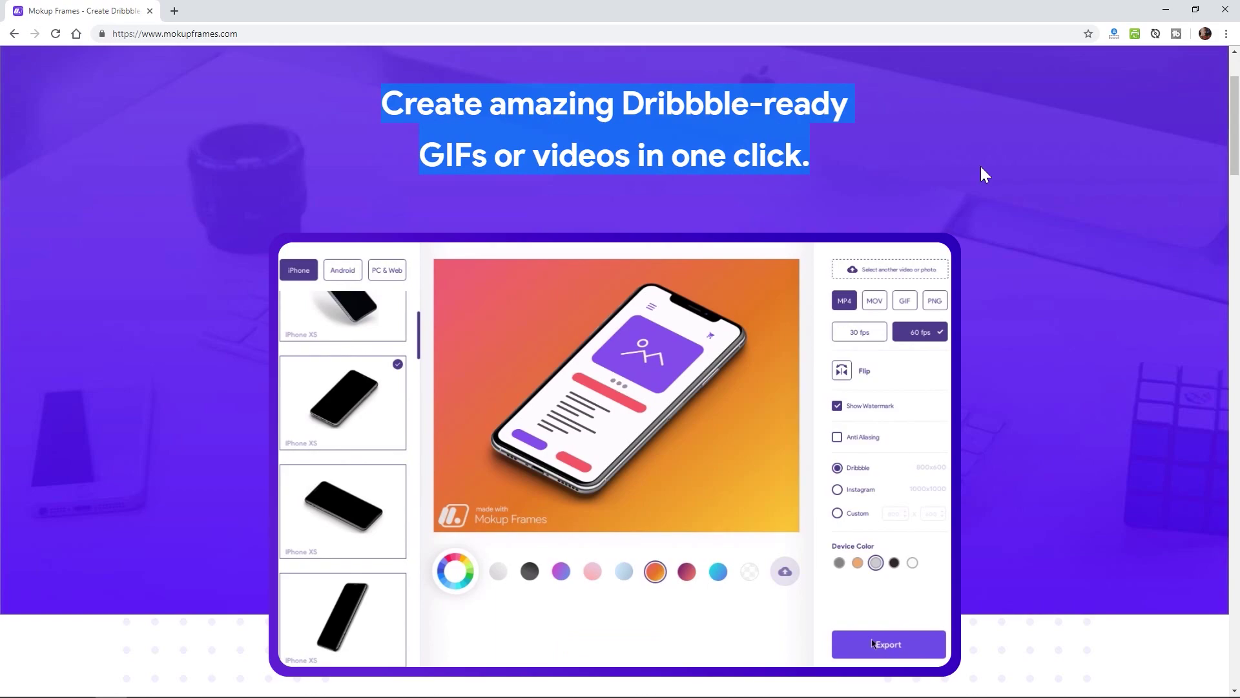
pyautogui.scroll(-1, 1048, 239)
pyautogui.scroll(2, 1047, 239)
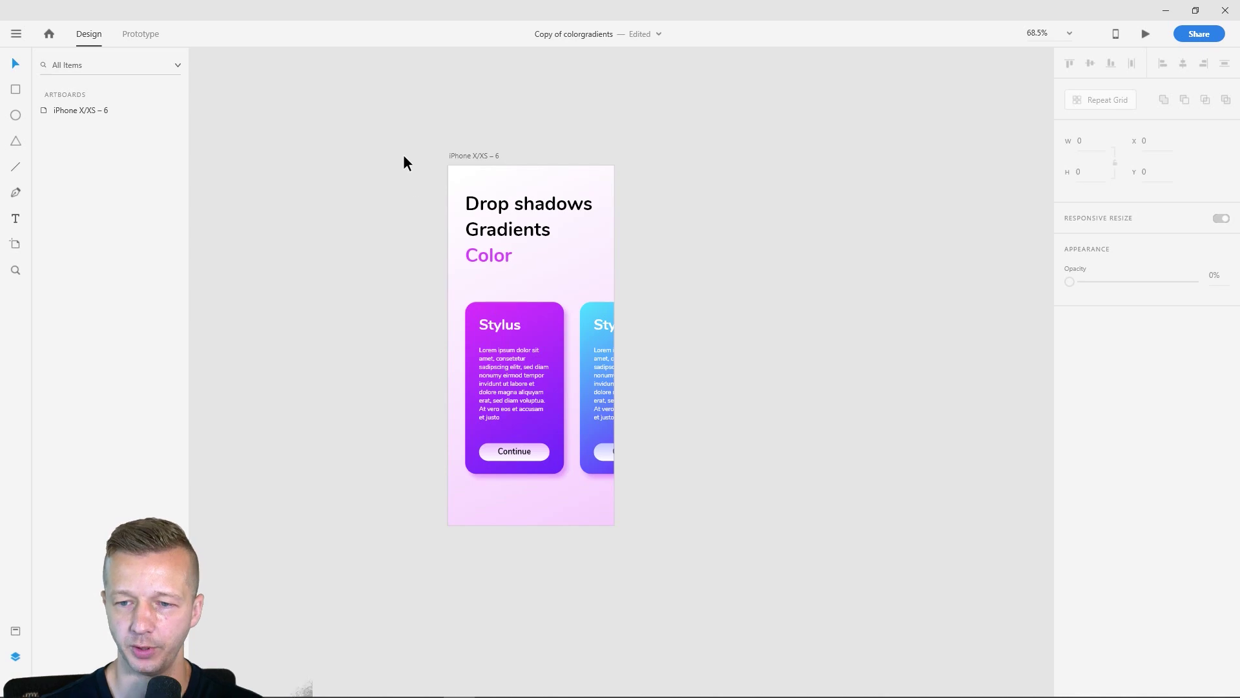
pyautogui.moveTo(467, 145); pyautogui.dragTo(780, 567)
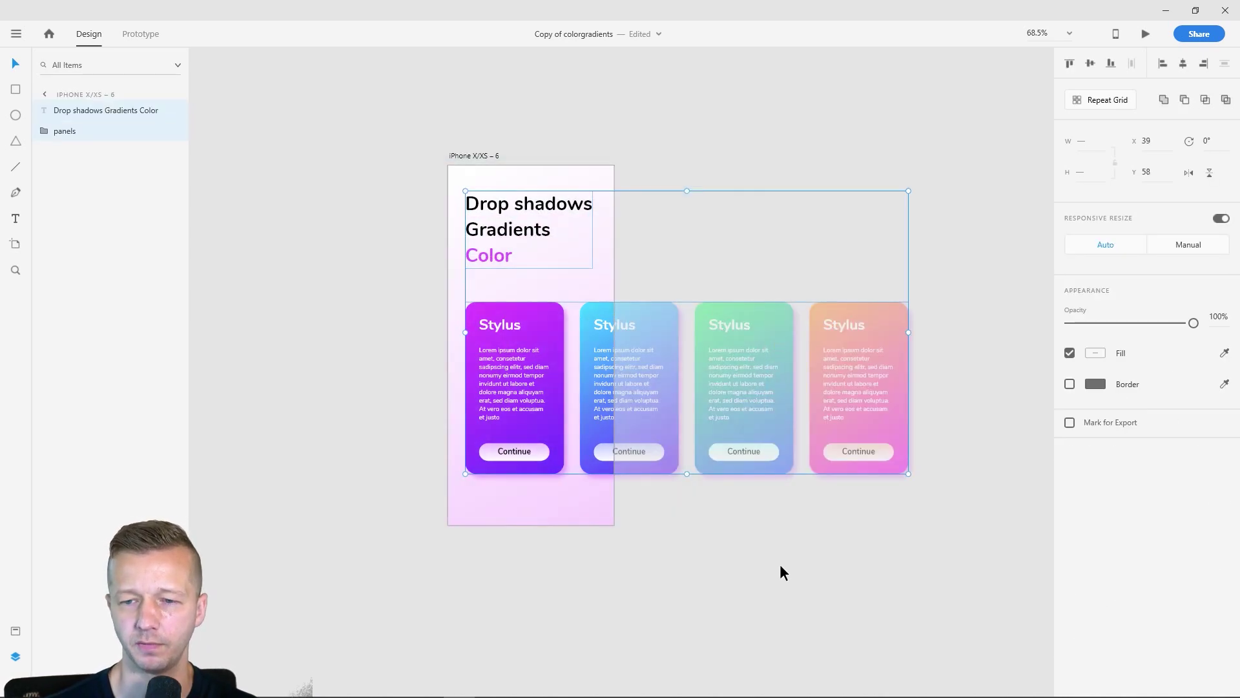
pyautogui.click(789, 531)
pyautogui.click(553, 426)
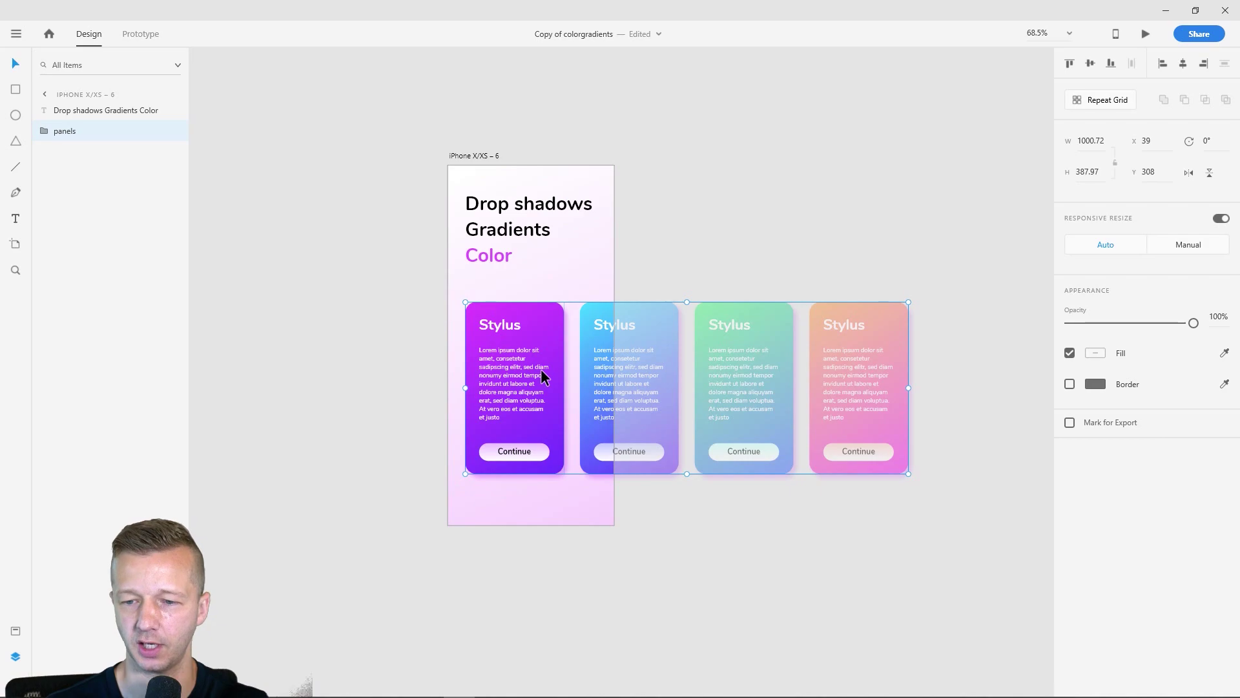
pyautogui.moveTo(536, 369); pyautogui.dragTo(221, 386)
pyautogui.hotkey('ctrl', 'z')
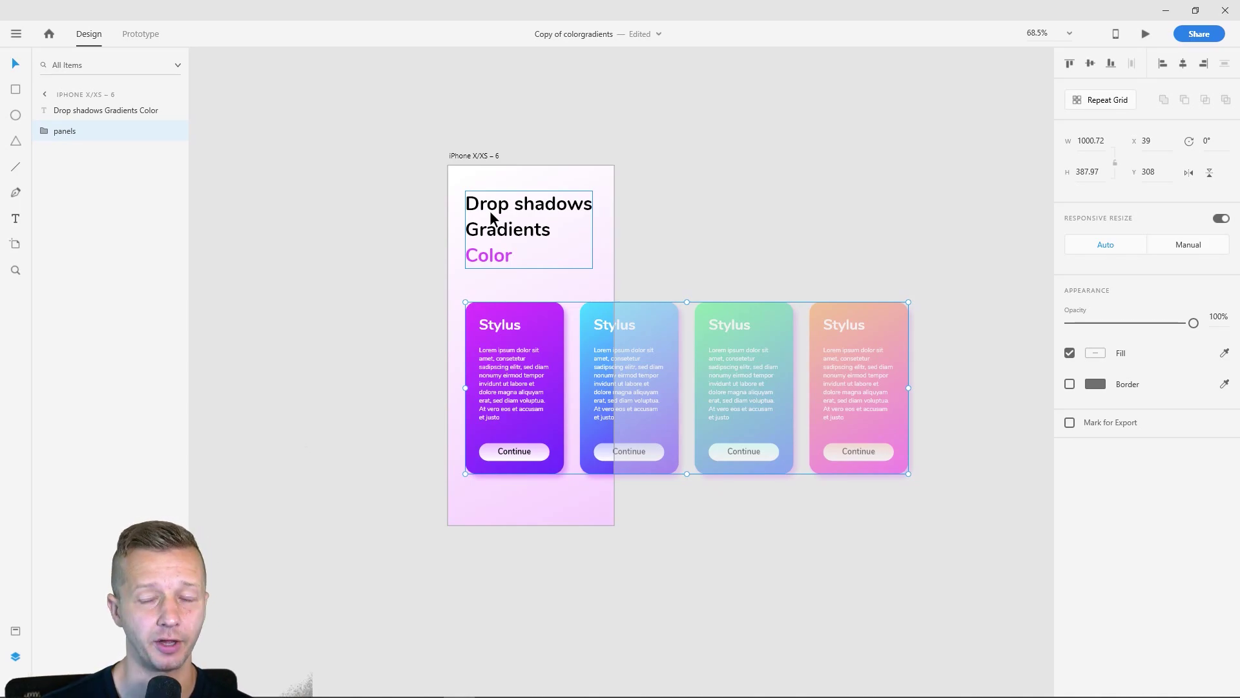
pyautogui.click(429, 288)
pyautogui.hotkey('ctrl', 'z')
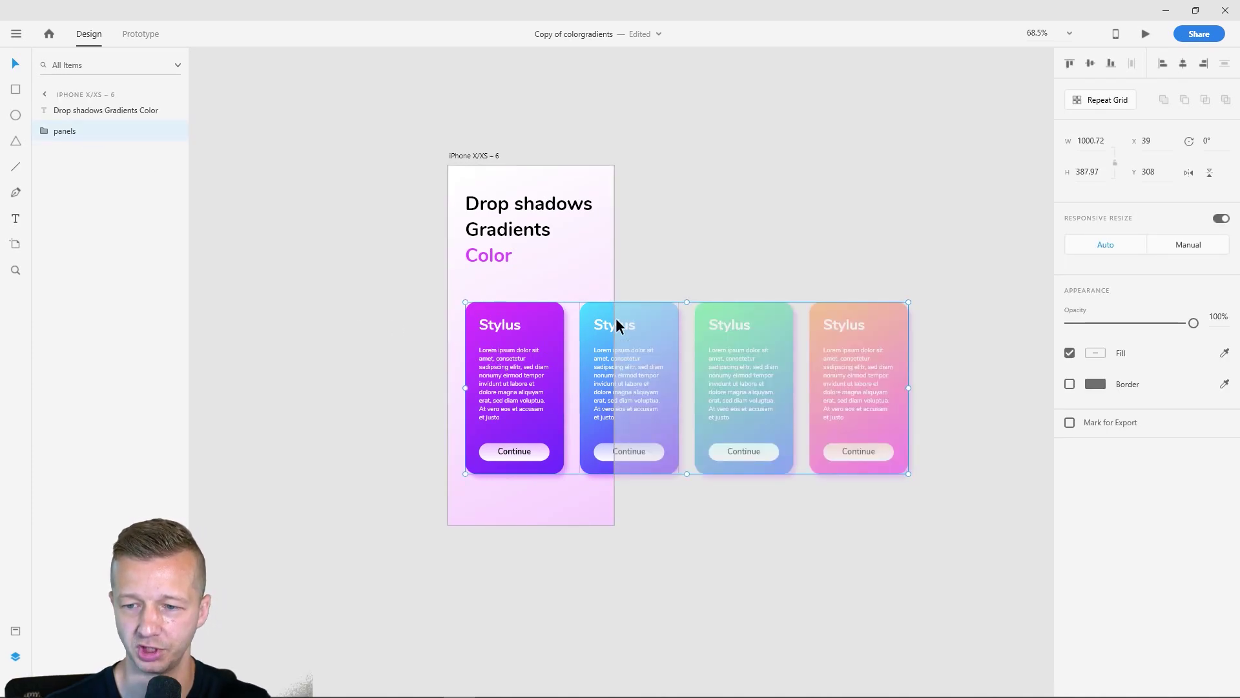
pyautogui.click(45, 133)
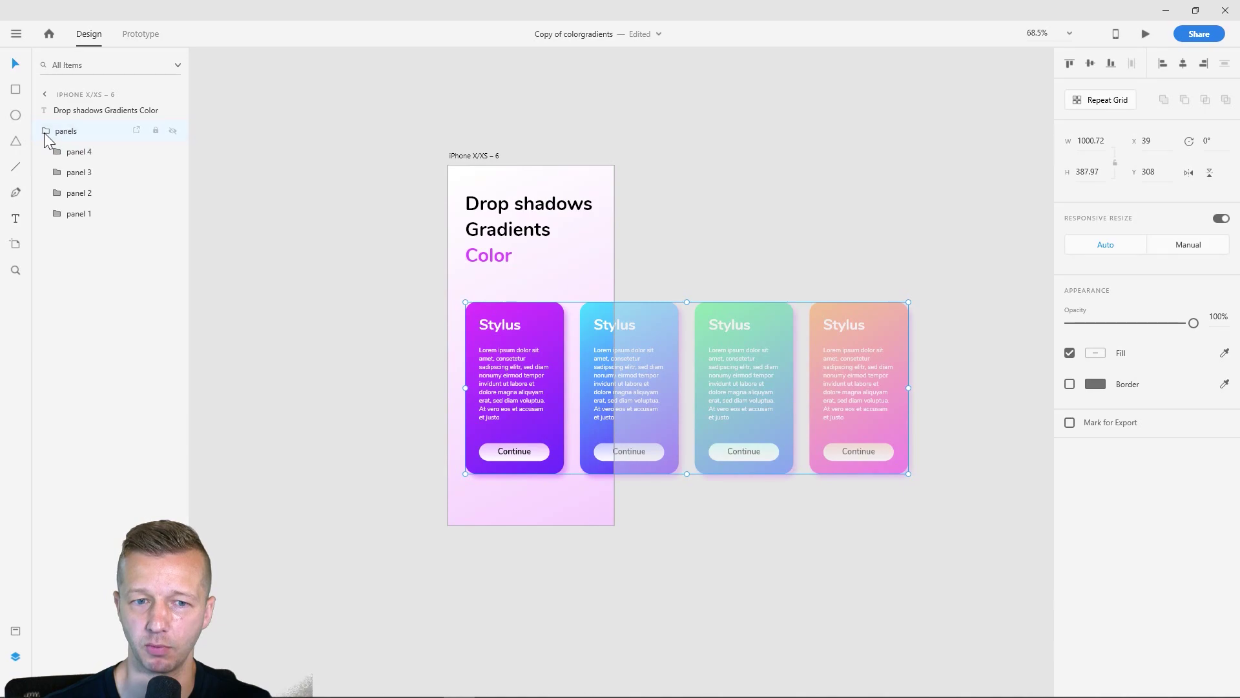
pyautogui.click(79, 215)
pyautogui.click(71, 195)
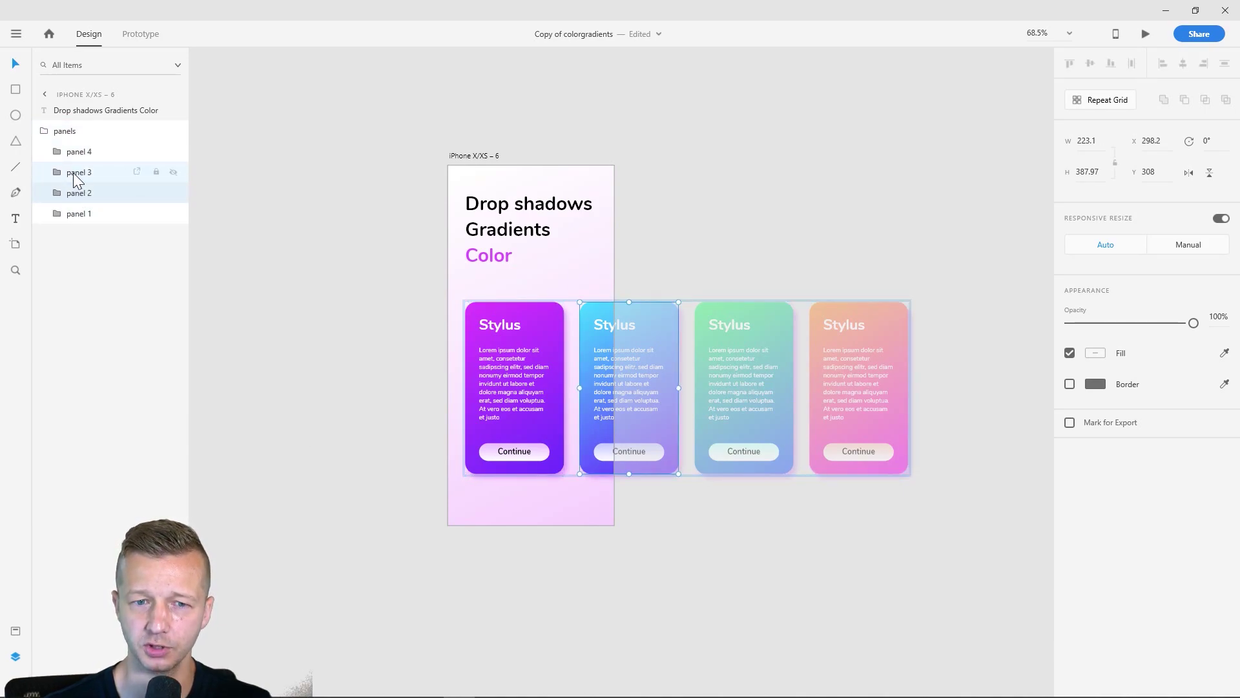
pyautogui.click(72, 173)
pyautogui.click(75, 154)
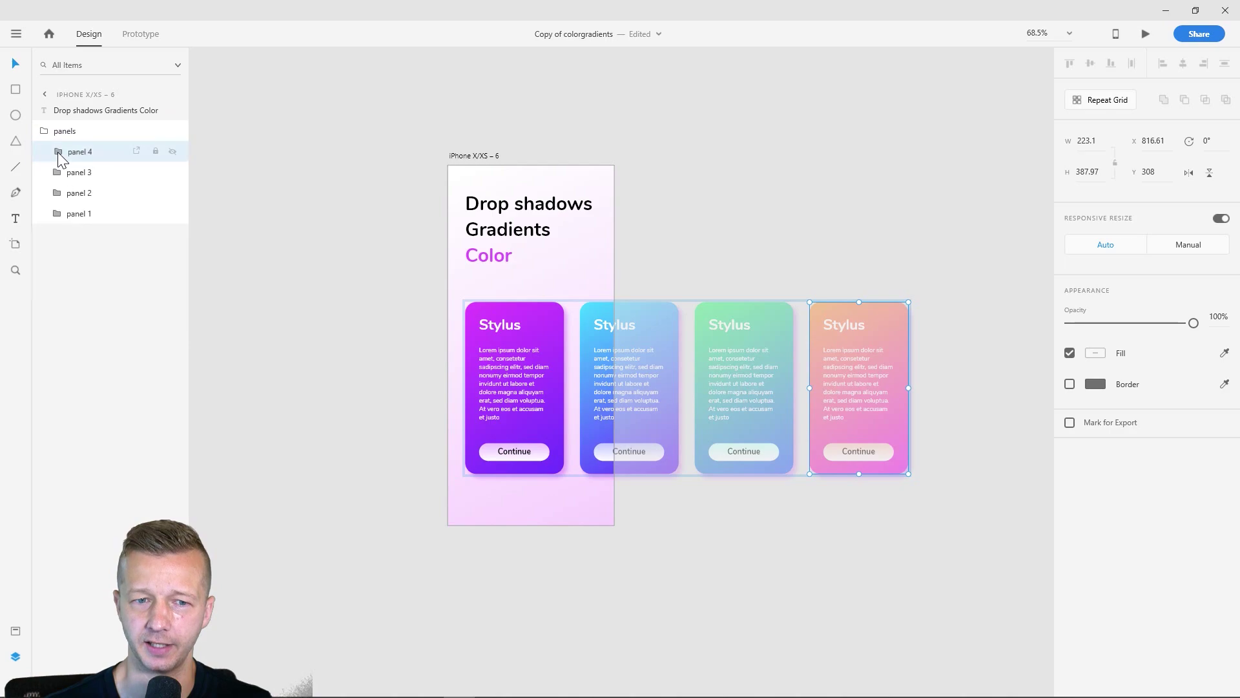
pyautogui.click(56, 153)
pyautogui.click(56, 152)
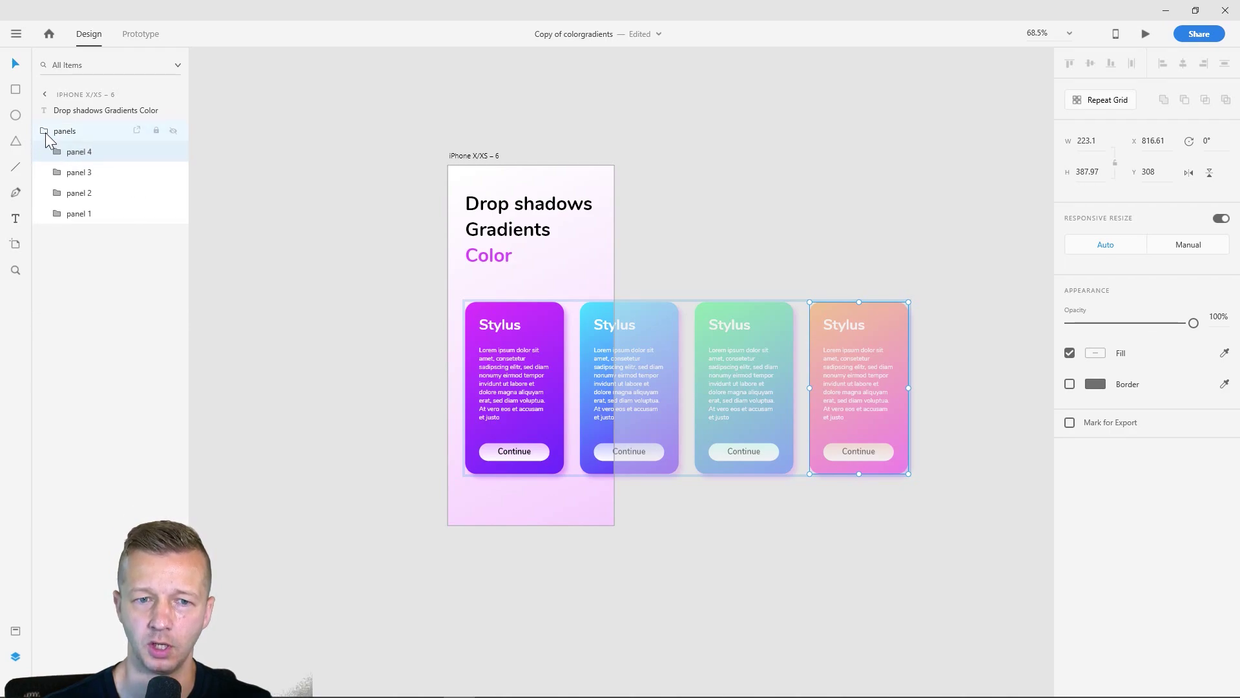
pyautogui.click(518, 362)
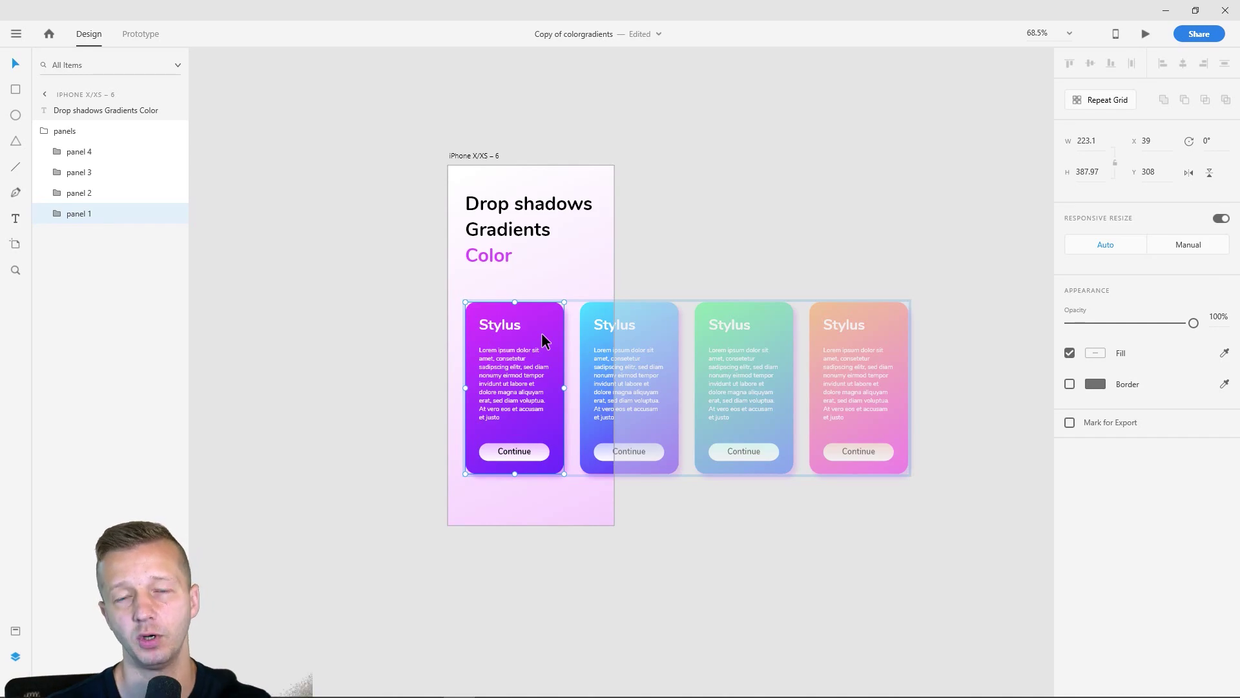
pyautogui.click(403, 336)
pyautogui.click(518, 337)
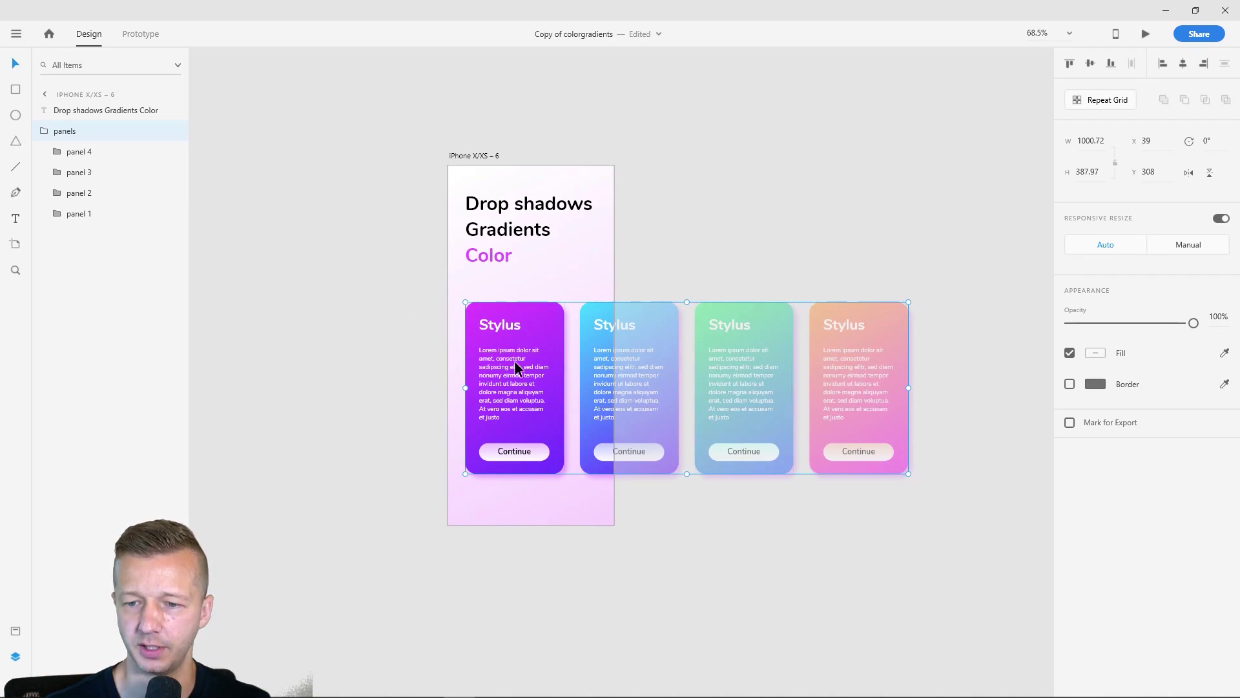
pyautogui.moveTo(514, 360); pyautogui.dragTo(196, 348)
pyautogui.hotkey('ctrl', 'z')
pyautogui.click(393, 323)
pyautogui.click(562, 344)
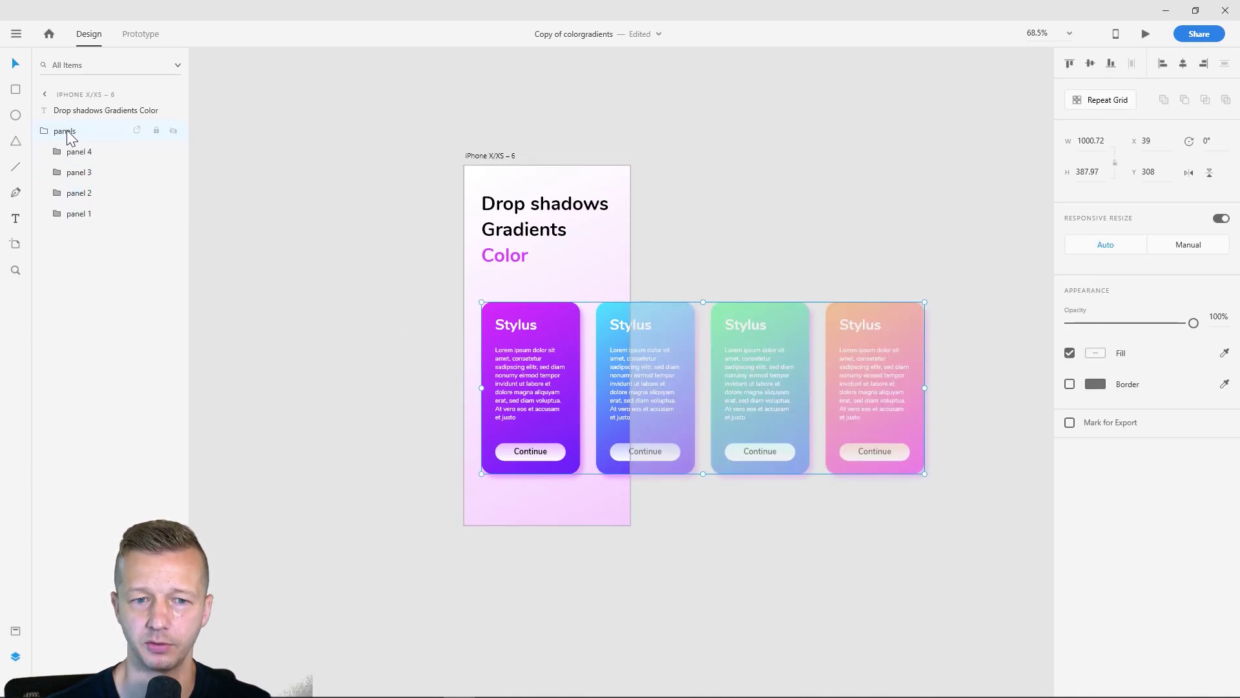
pyautogui.click(438, 181)
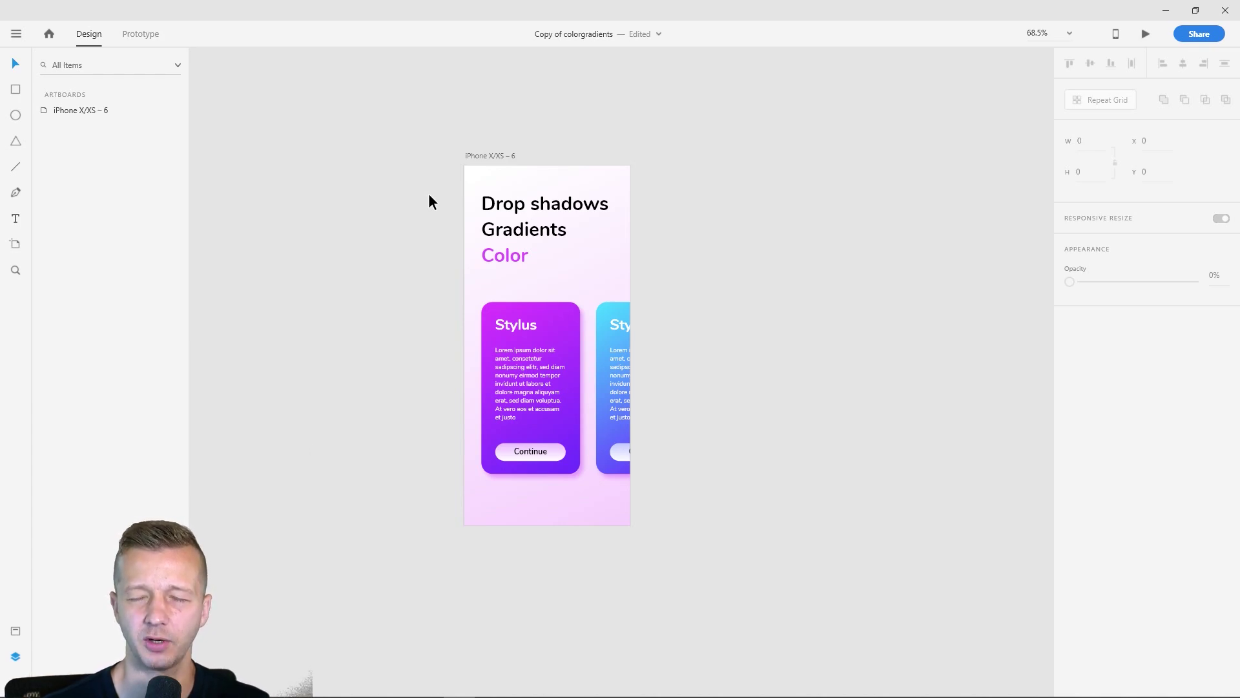
# Step: Export the selected iPhone X/XS – 6 artboard from XD to After Effects
pyautogui.click(478, 158)
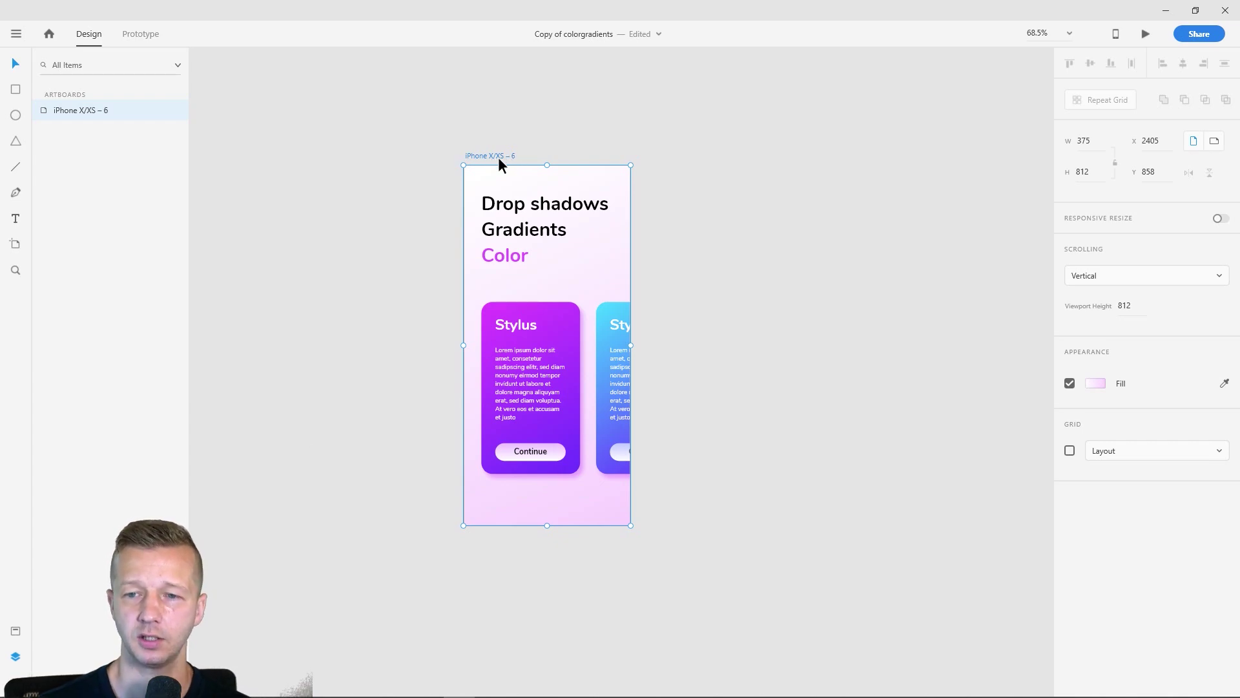
pyautogui.click(17, 35)
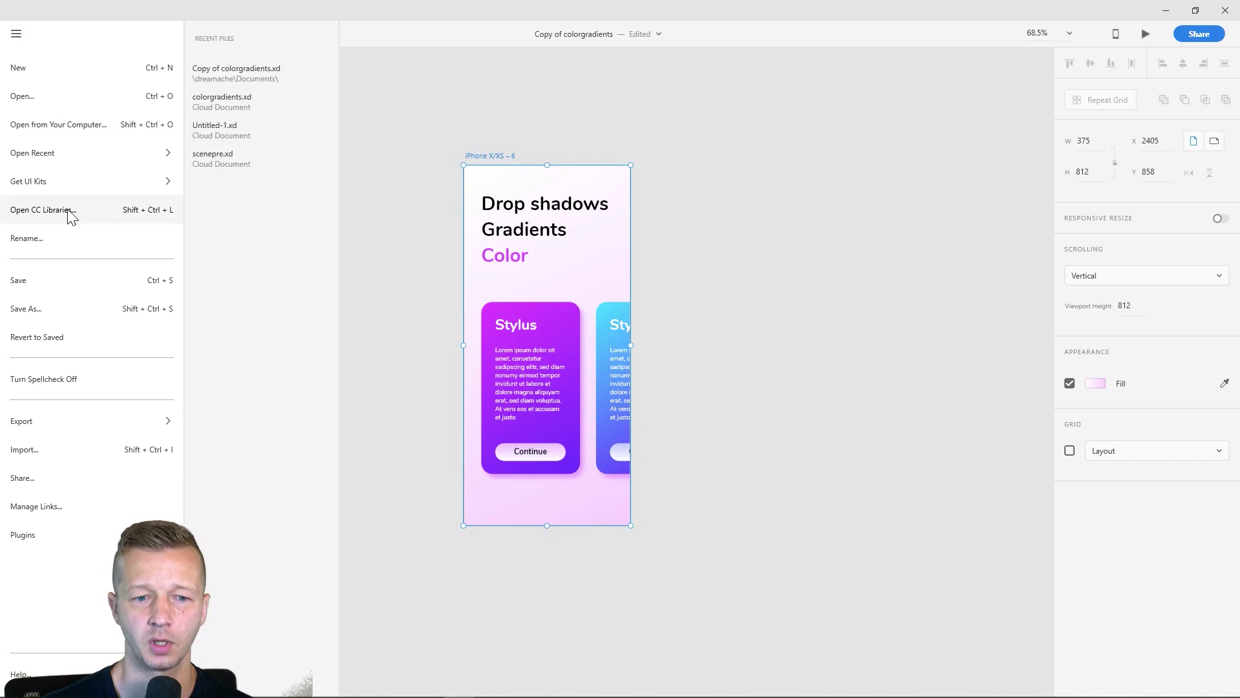
pyautogui.moveTo(84, 429)
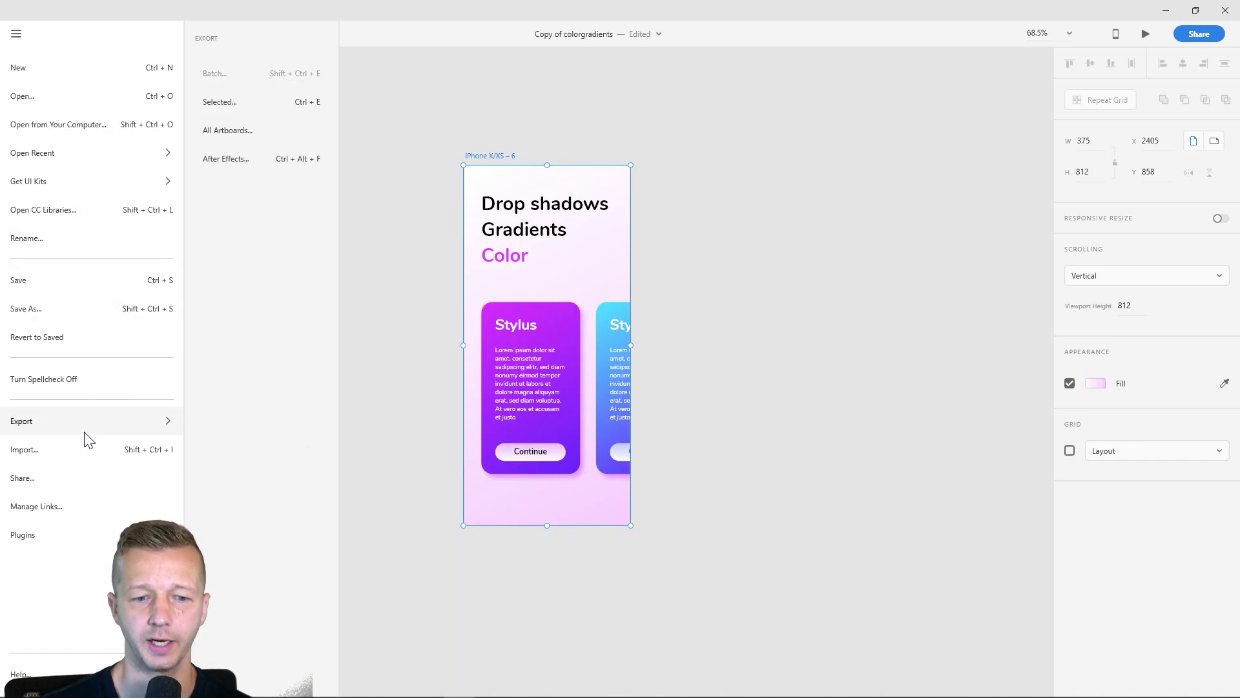
pyautogui.click(238, 160)
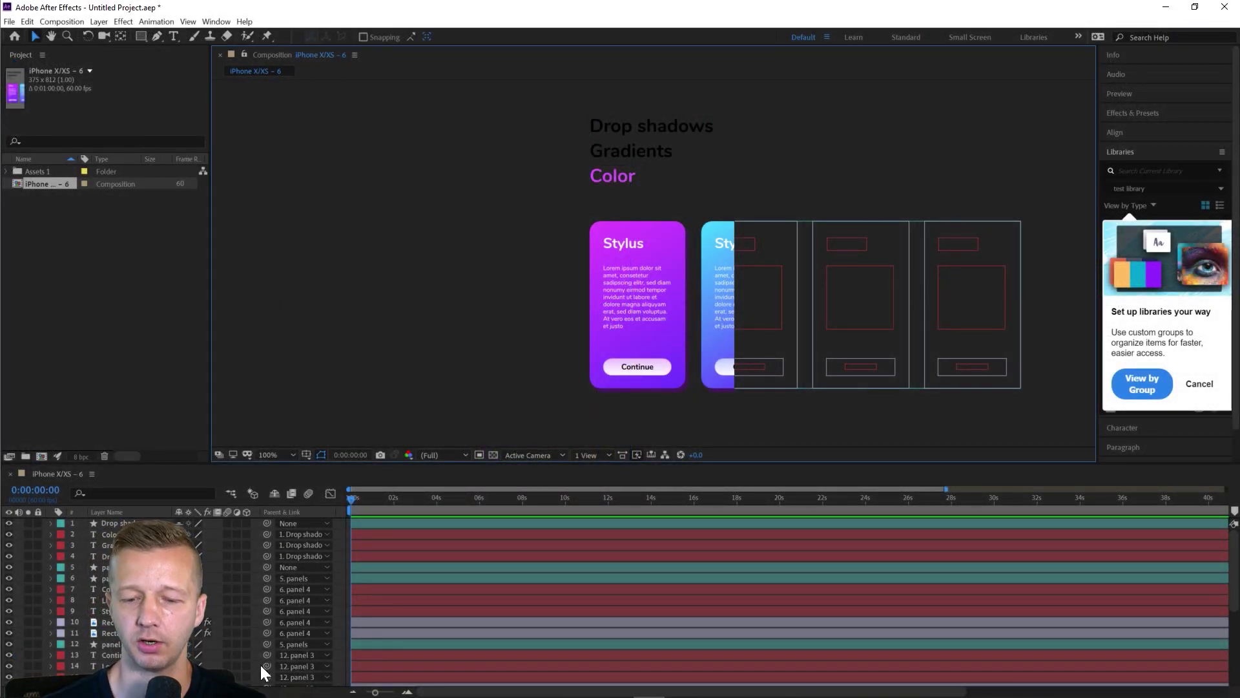
# Step: Let the XD export load in After Effects as the iPhone X/XS – 6 composition
pyautogui.moveTo(474, 695)
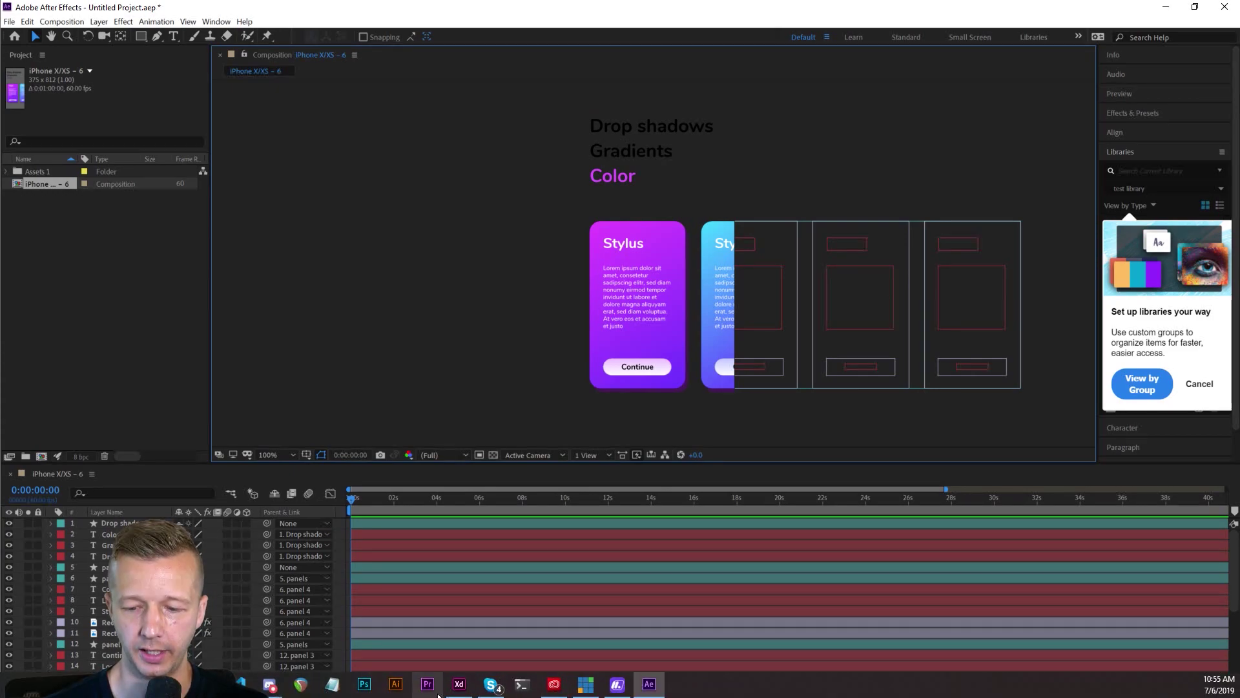
# Step: In XD, show the artboard's fill colour in Hex mode and select its value, #F8D5FF
pyautogui.click(459, 684)
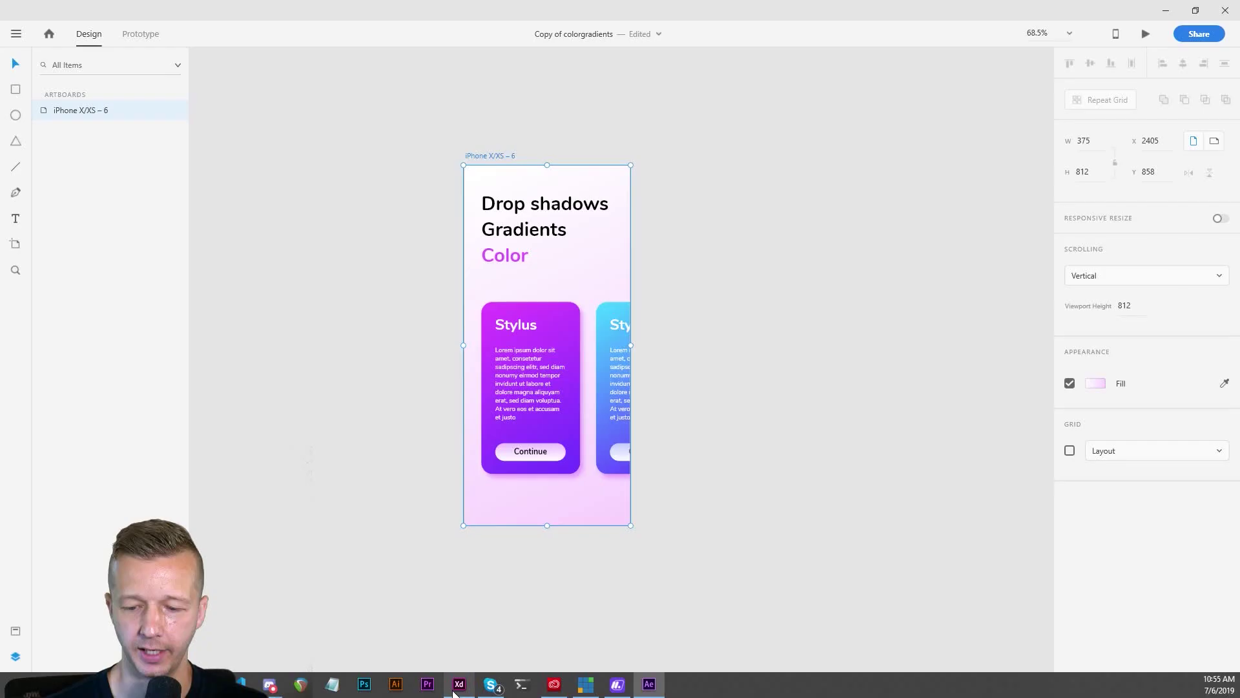
pyautogui.click(484, 156)
pyautogui.click(1098, 385)
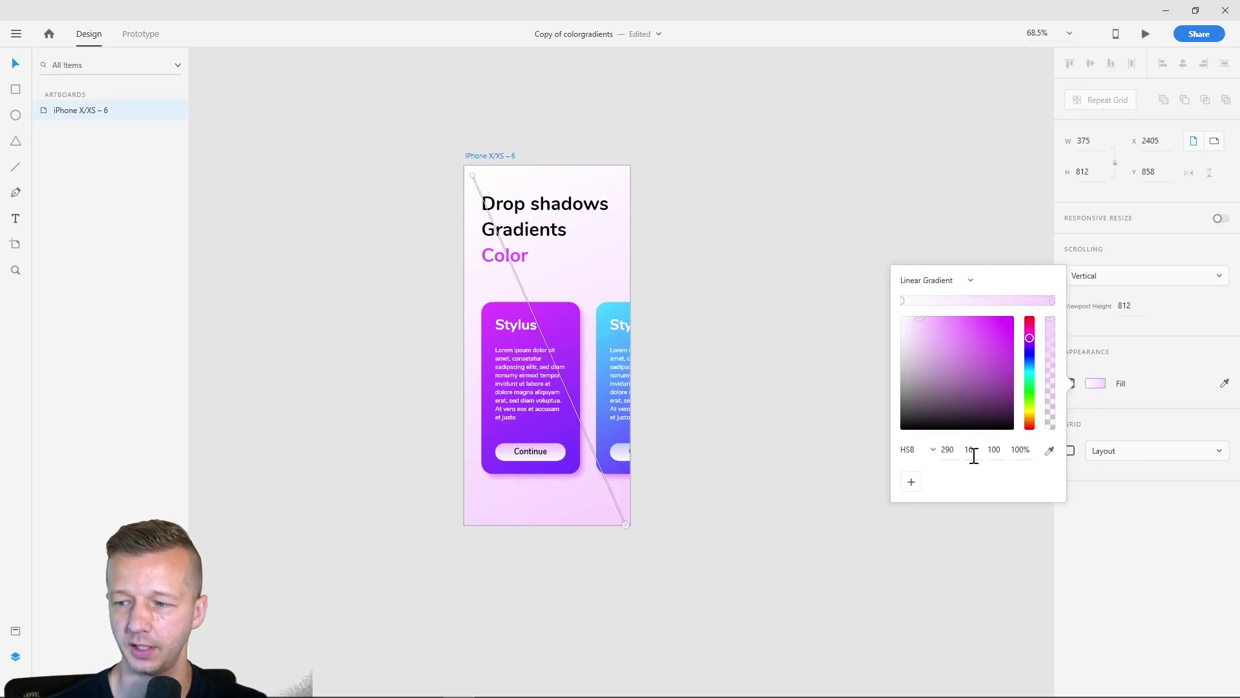
pyautogui.click(931, 451)
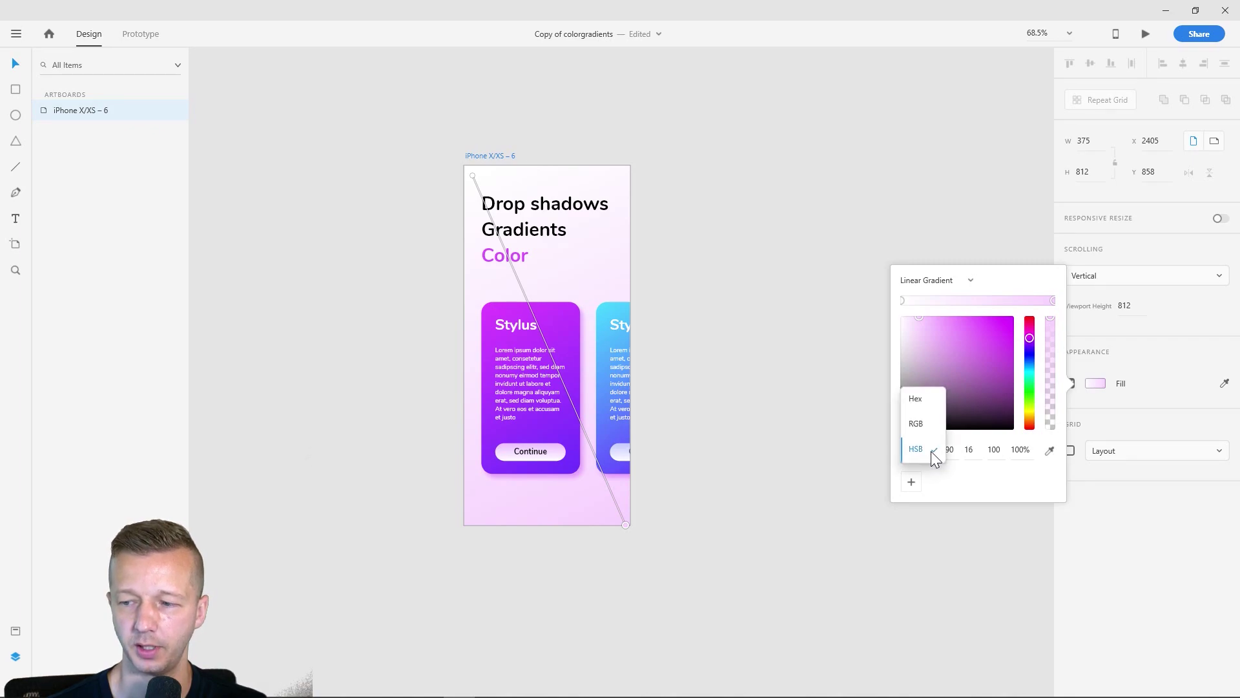
pyautogui.click(929, 418)
pyautogui.moveTo(972, 449); pyautogui.dragTo(928, 448)
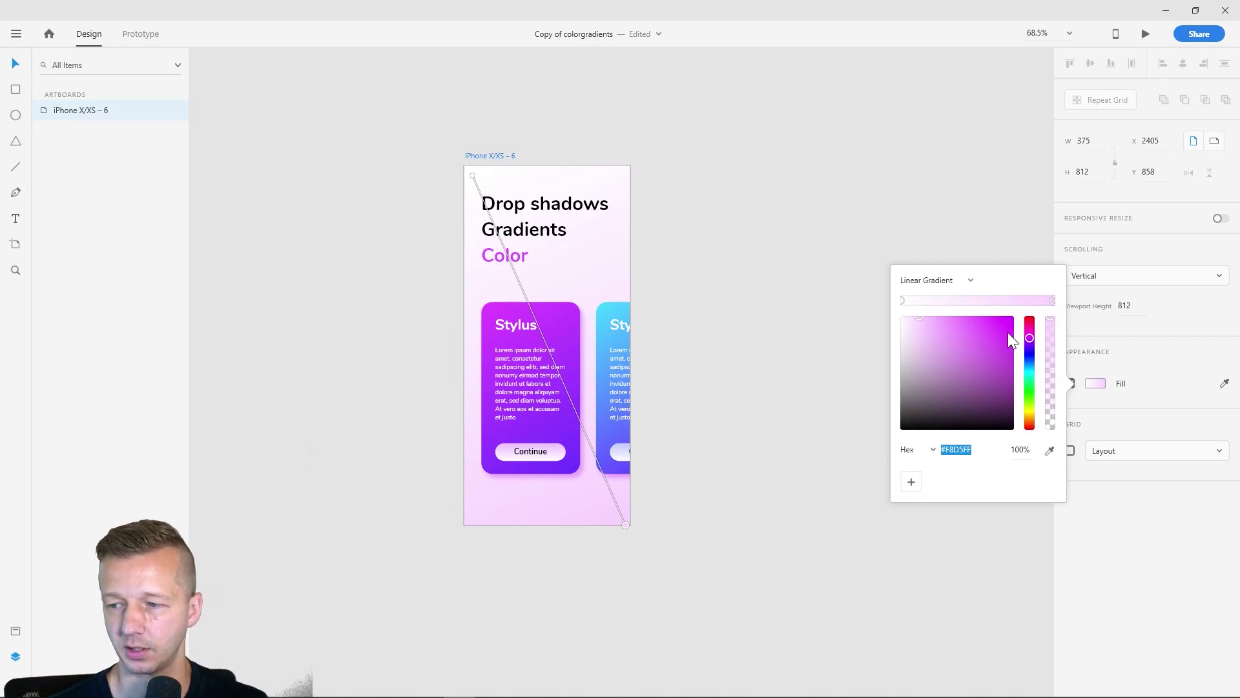
pyautogui.click(807, 292)
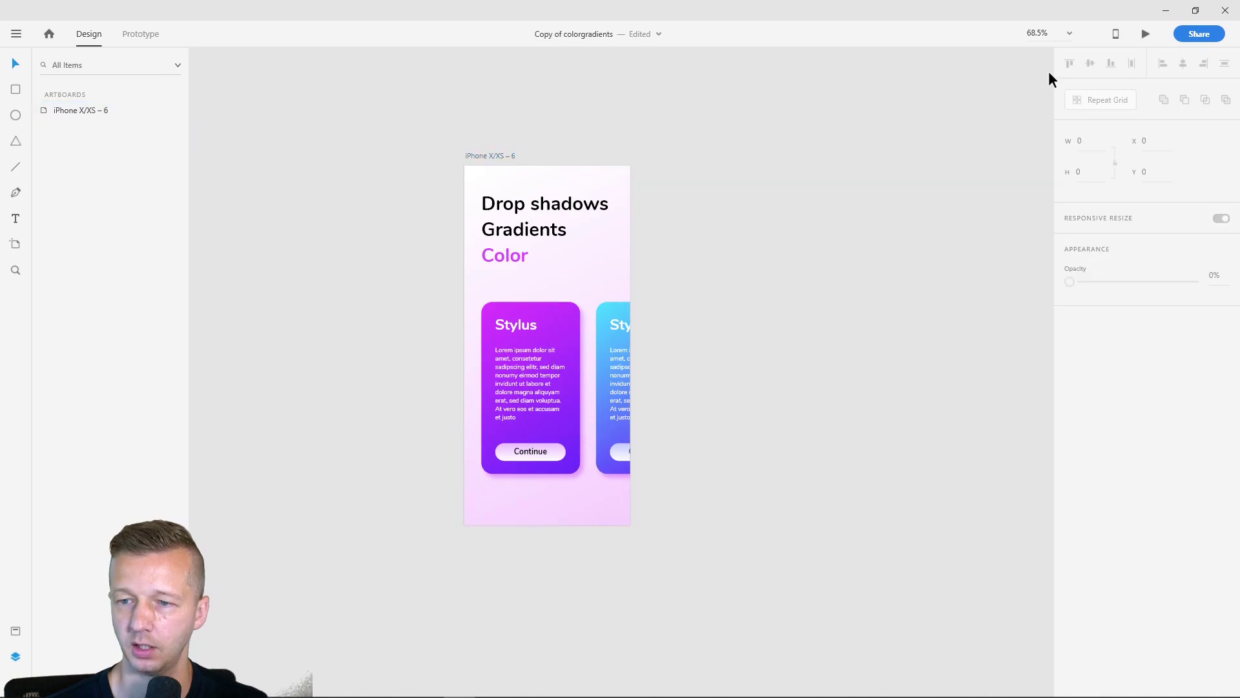
# Step: Back in After Effects, draw a rectangle over the composition's left side
pyautogui.click(1166, 11)
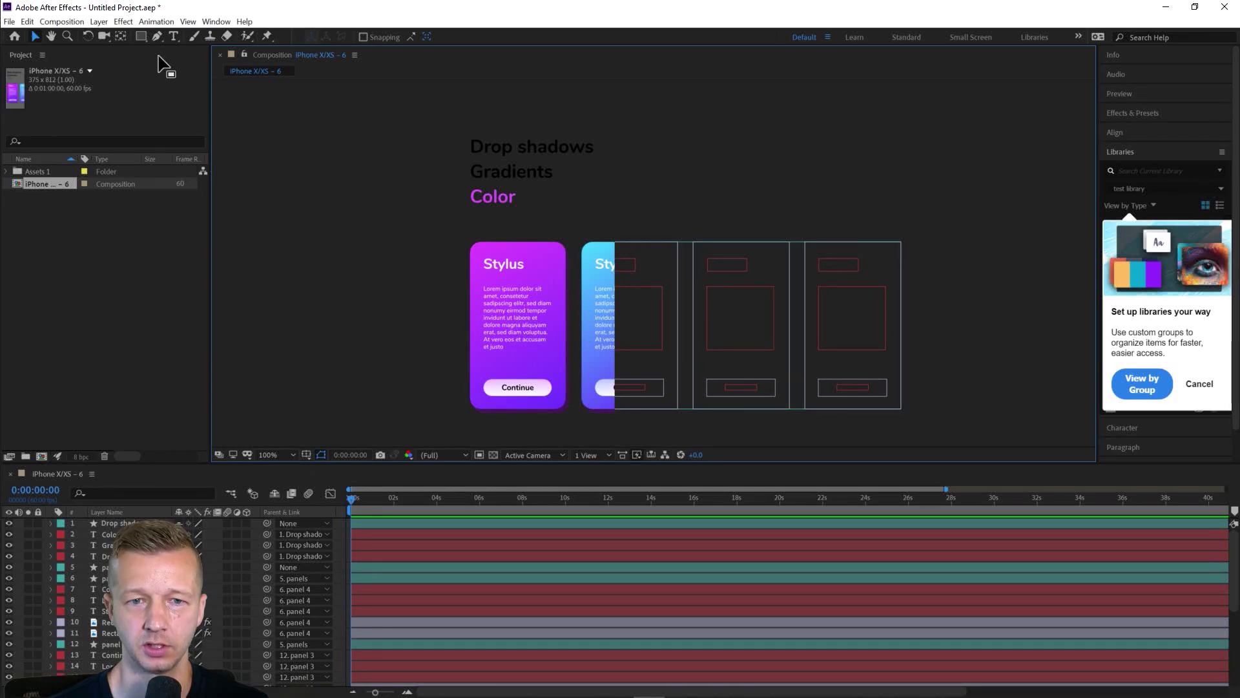
pyautogui.press('h')
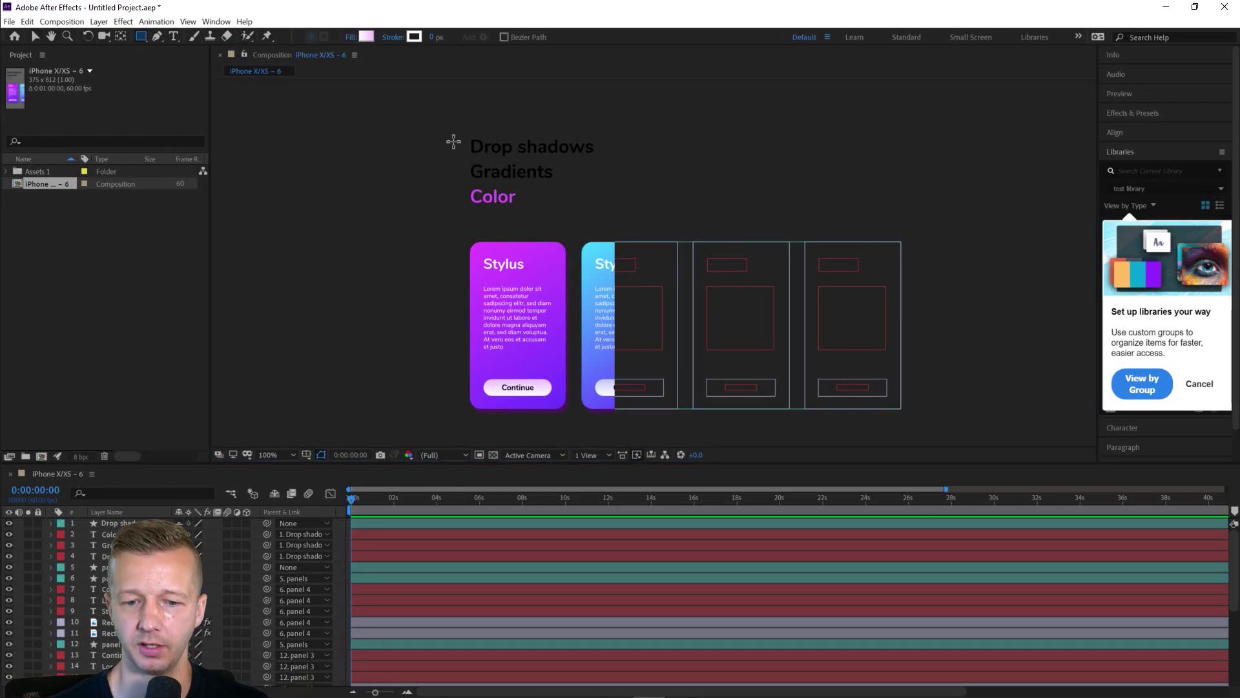
pyautogui.moveTo(446, 142); pyautogui.dragTo(378, 176)
pyautogui.click(140, 36)
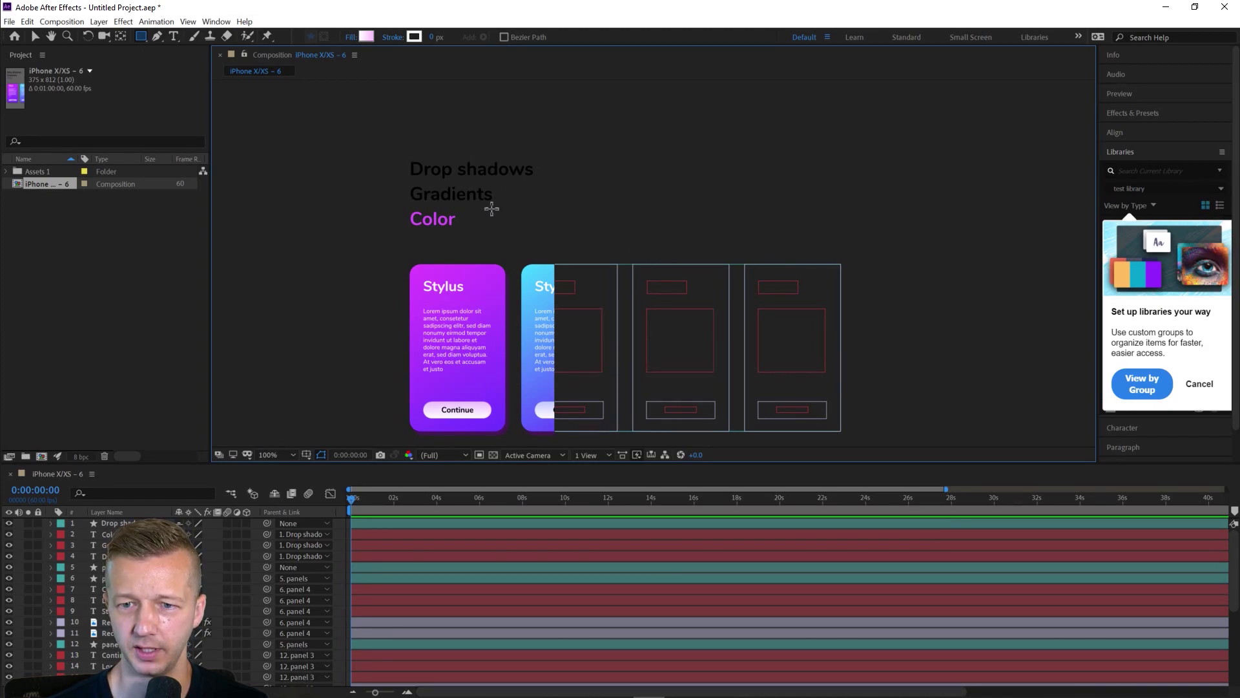
pyautogui.moveTo(383, 131)
pyautogui.mouseDown()
pyautogui.moveTo(568, 293)
pyautogui.moveTo(604, 396)
pyautogui.moveTo(577, 447)
pyautogui.mouseUp()
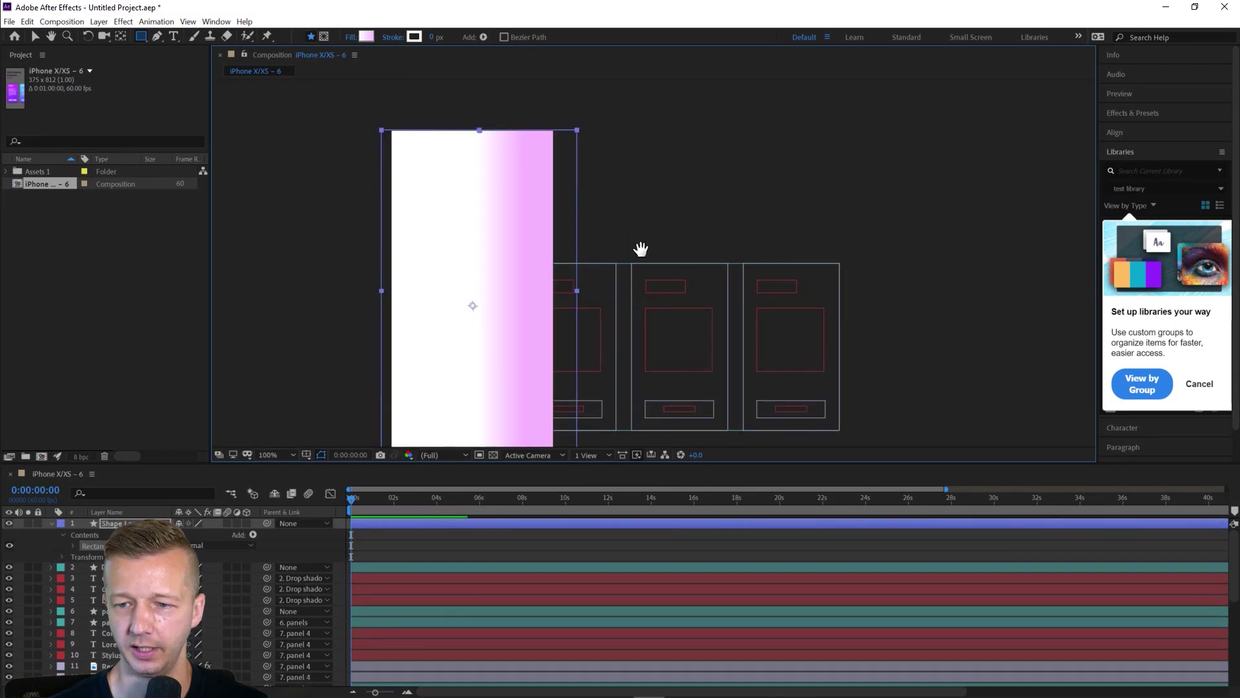
# Step: Stretch the rectangle downward to make it taller, and enlarge the composition viewer
pyautogui.moveTo(641, 243); pyautogui.dragTo(636, 200)
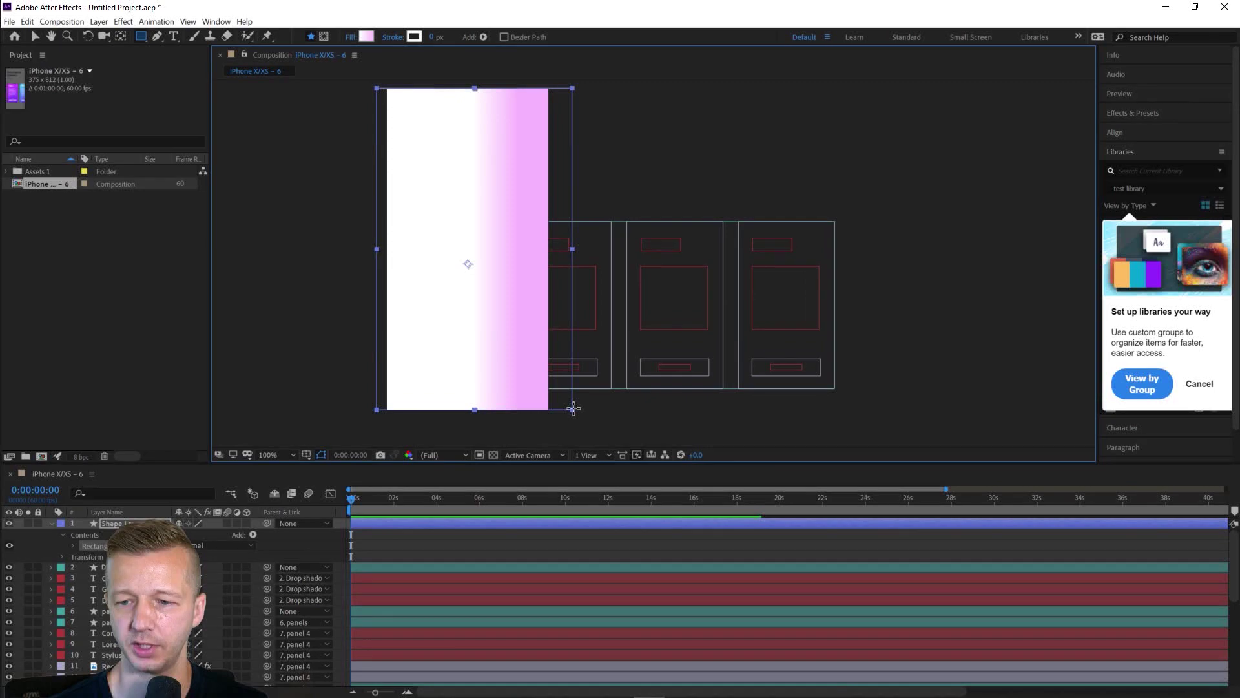
pyautogui.click(35, 36)
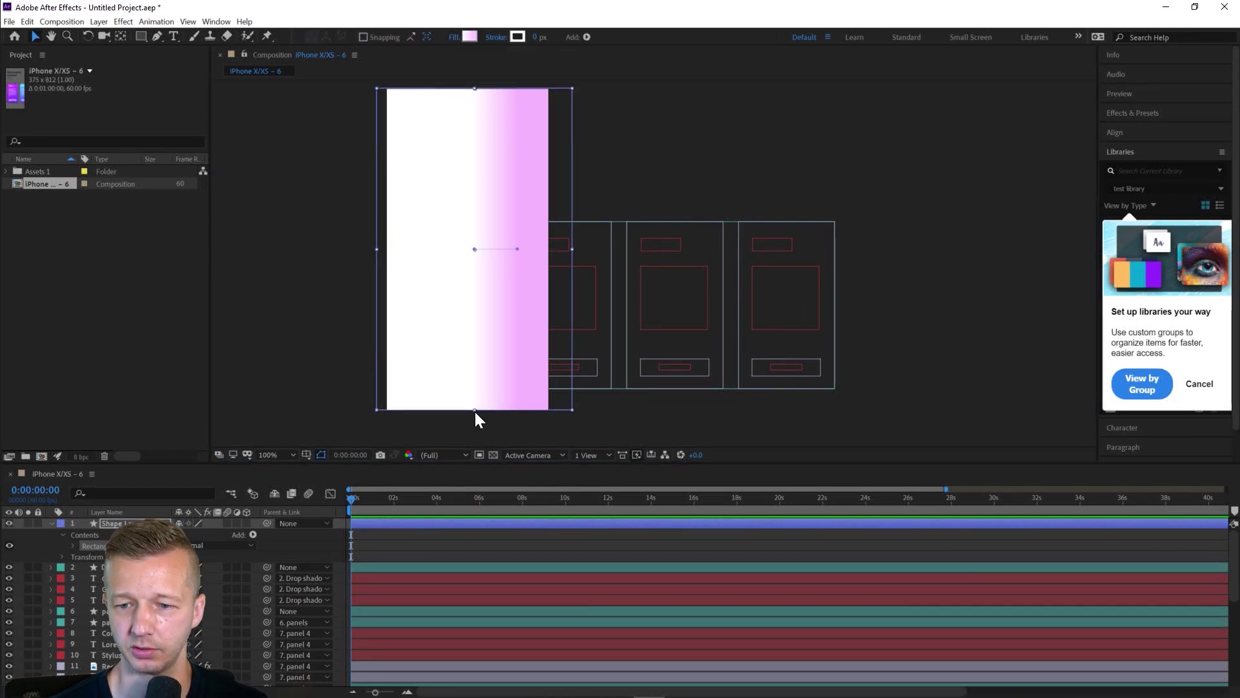
pyautogui.moveTo(474, 409); pyautogui.dragTo(482, 453)
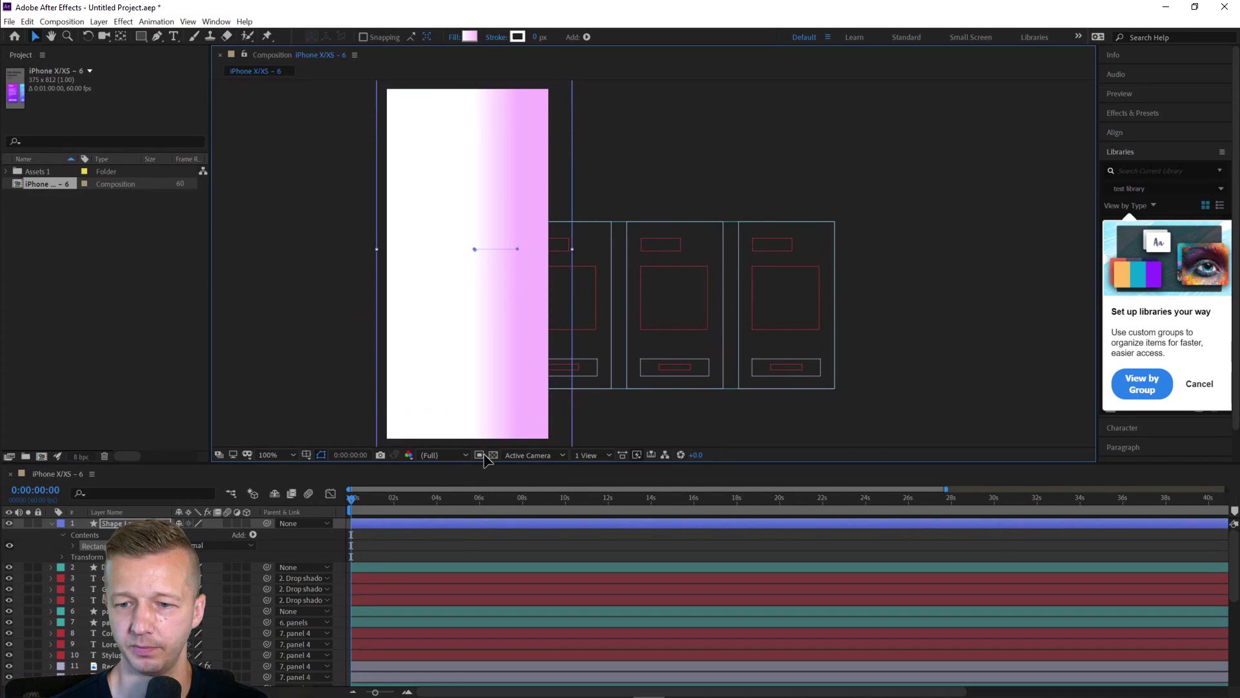
pyautogui.scroll(-2, 542, 357)
pyautogui.hscroll(2, 542, 357)
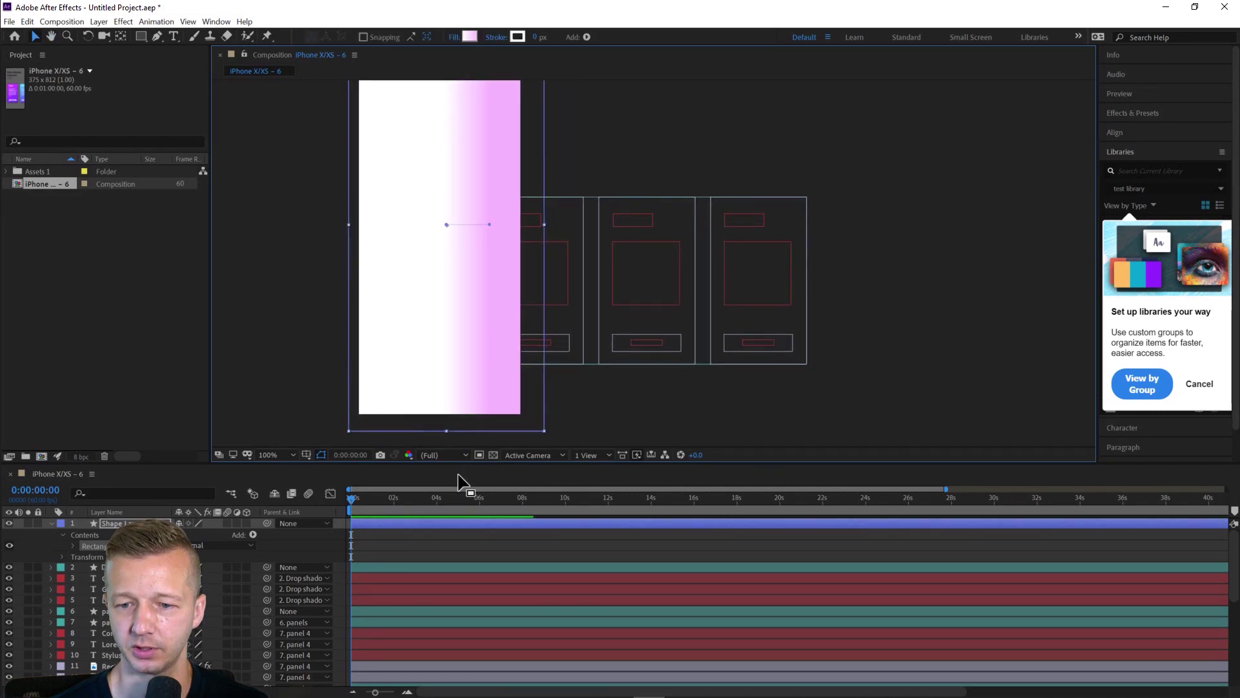
pyautogui.moveTo(465, 463); pyautogui.dragTo(469, 549)
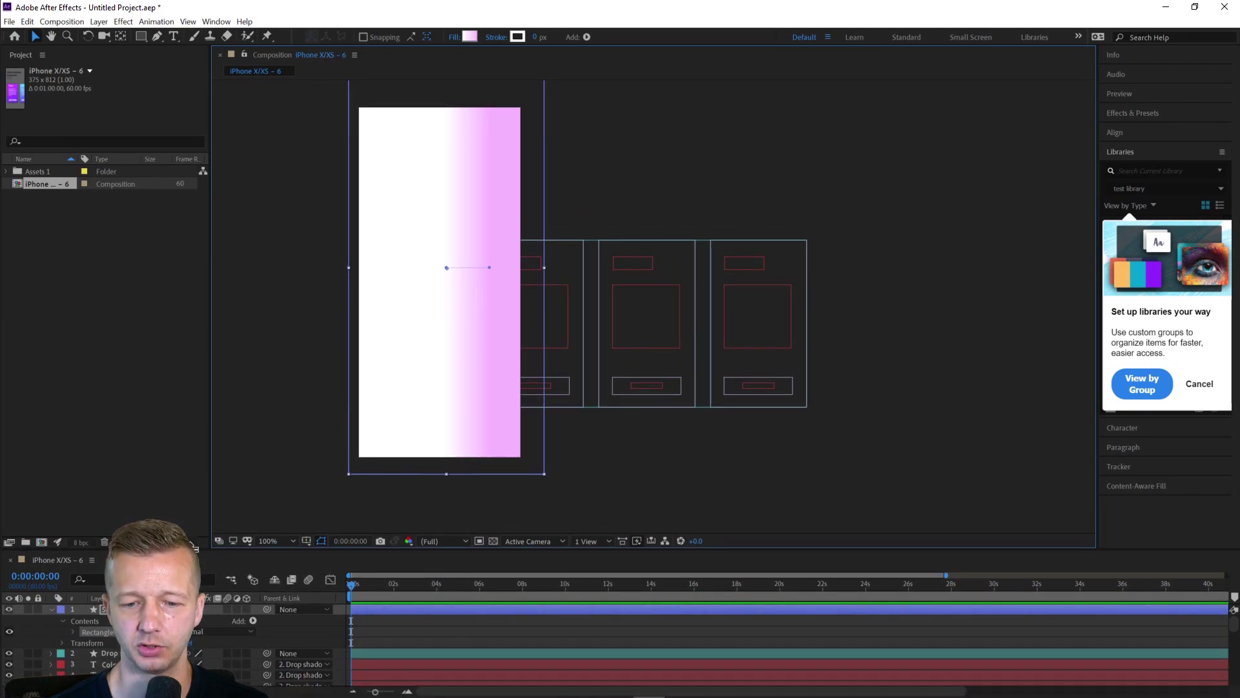
# Step: Send Shape Layer 1 to the bottom of the layer stack, behind the cards
pyautogui.moveTo(194, 548); pyautogui.dragTo(143, 240)
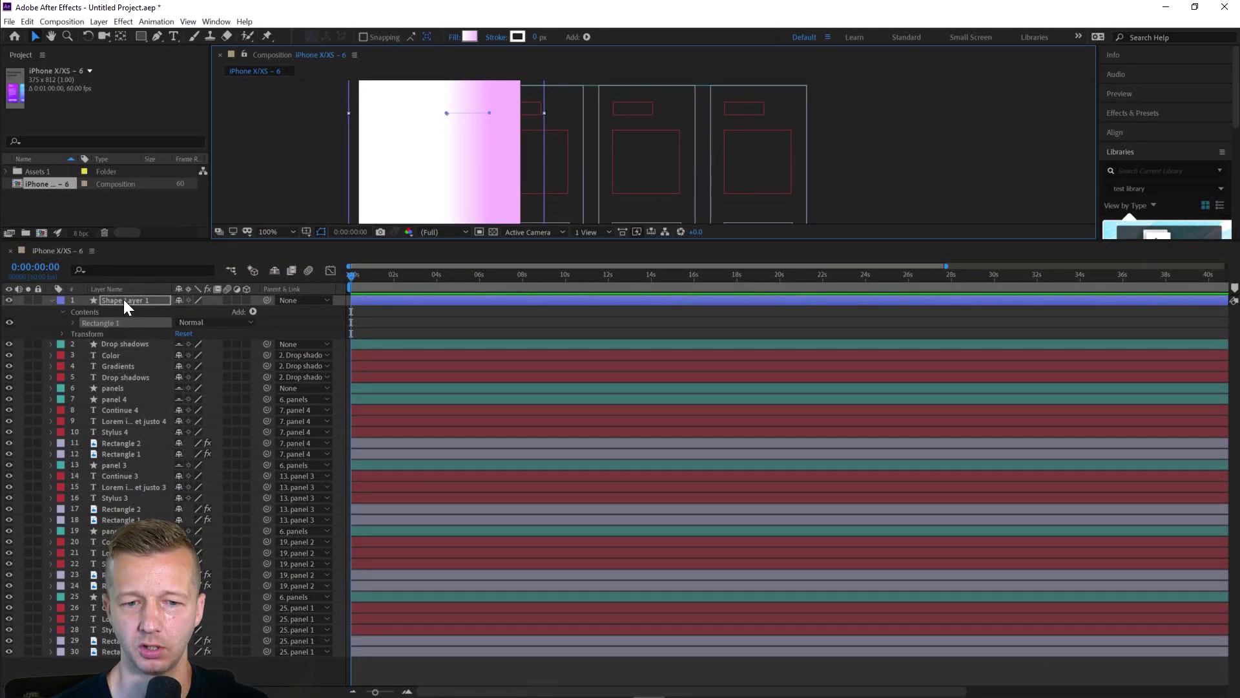
pyautogui.hotkey('ctrl', 'shift', '[')
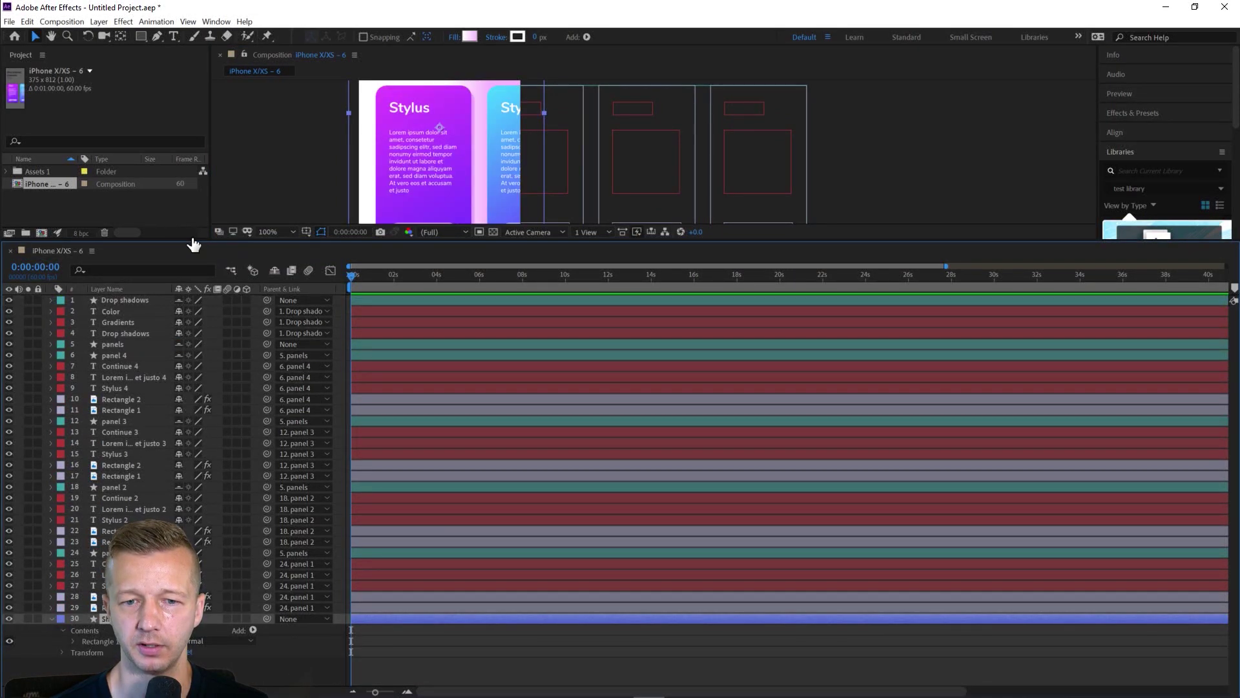
pyautogui.moveTo(193, 240); pyautogui.dragTo(194, 604)
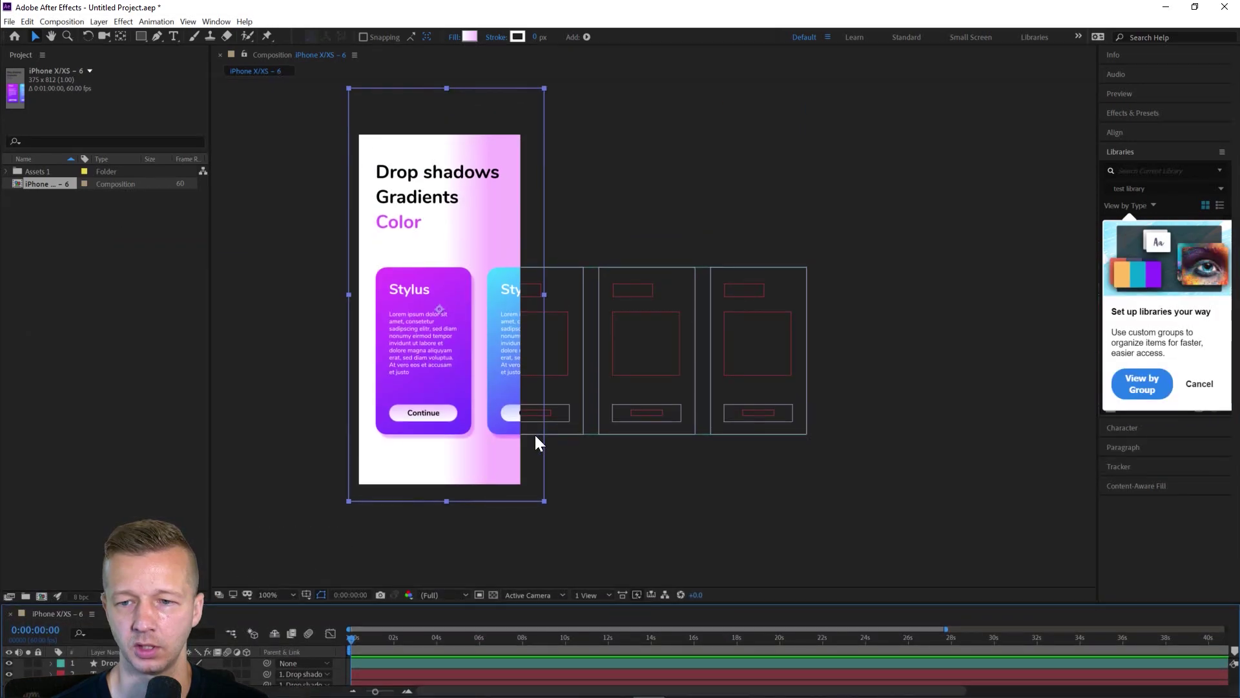
# Step: Set the rectangle gradient's right colour stop to F8D5FF
pyautogui.click(468, 35)
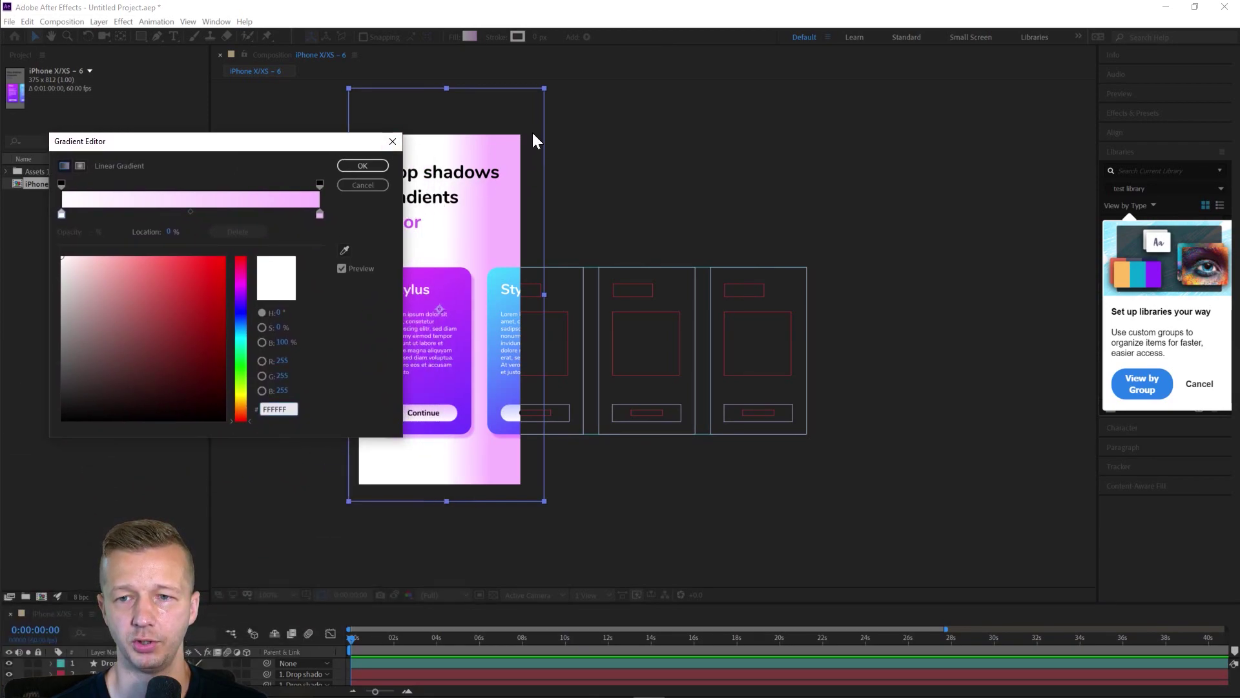
pyautogui.click(396, 144)
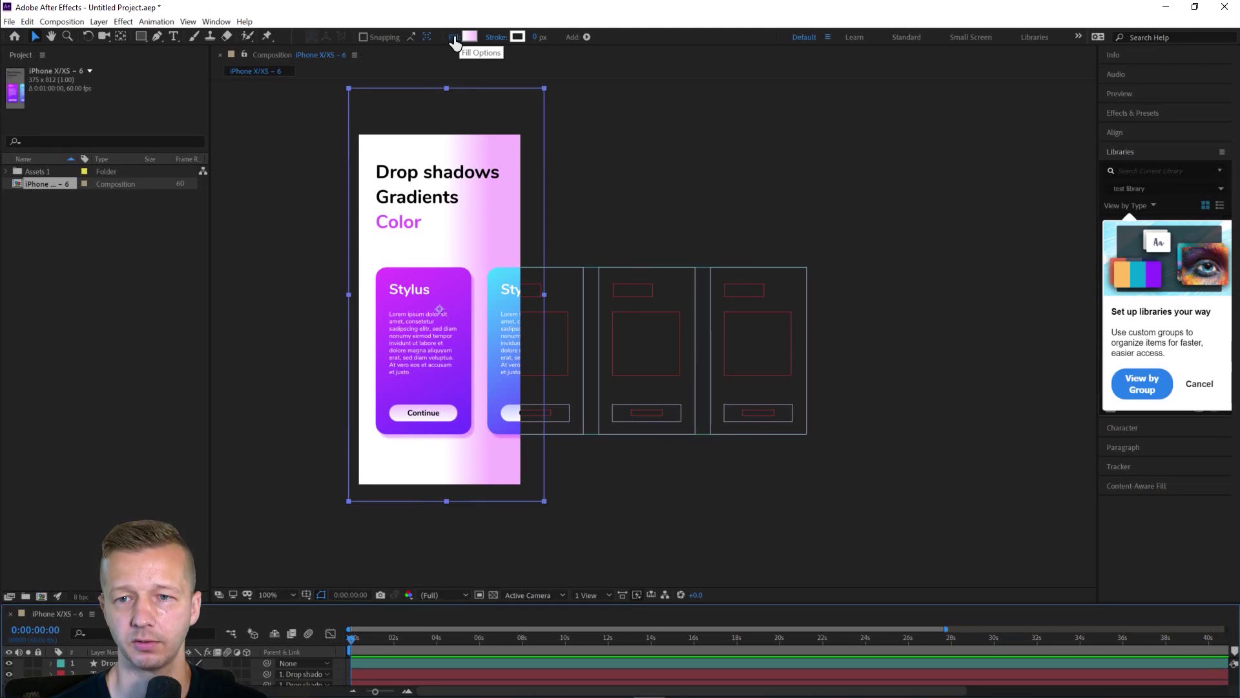
pyautogui.click(454, 37)
pyautogui.moveTo(365, 254); pyautogui.dragTo(359, 186)
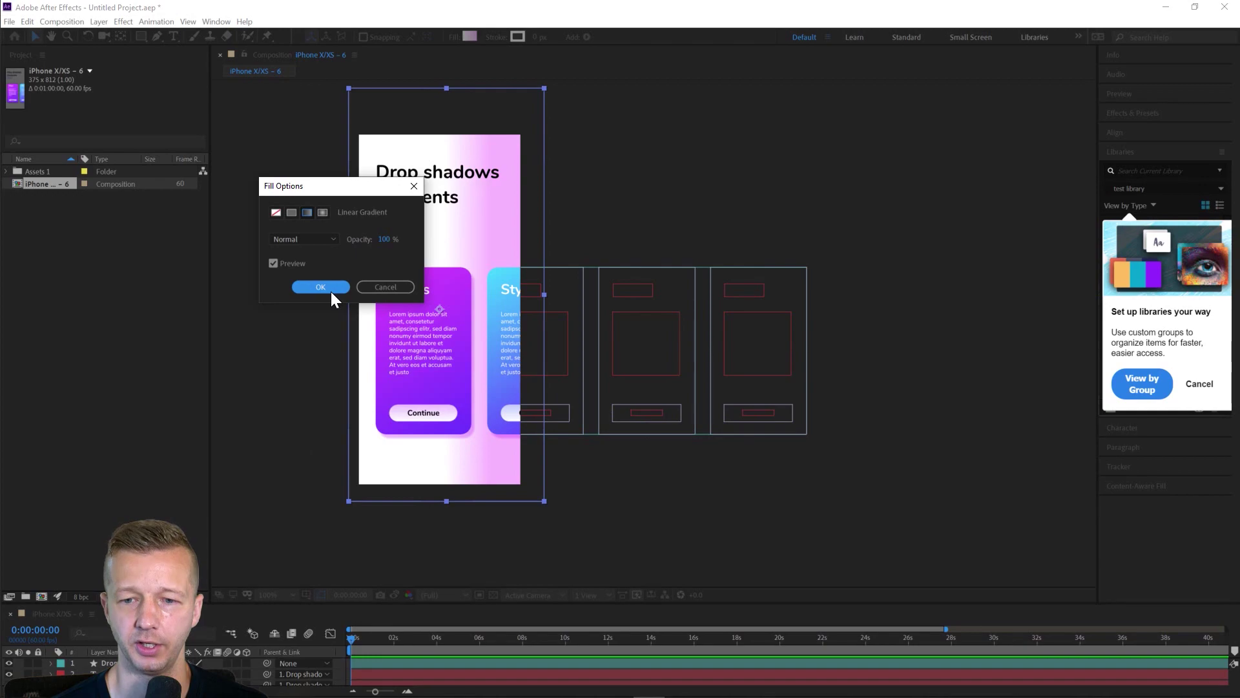
pyautogui.click(381, 286)
pyautogui.click(472, 36)
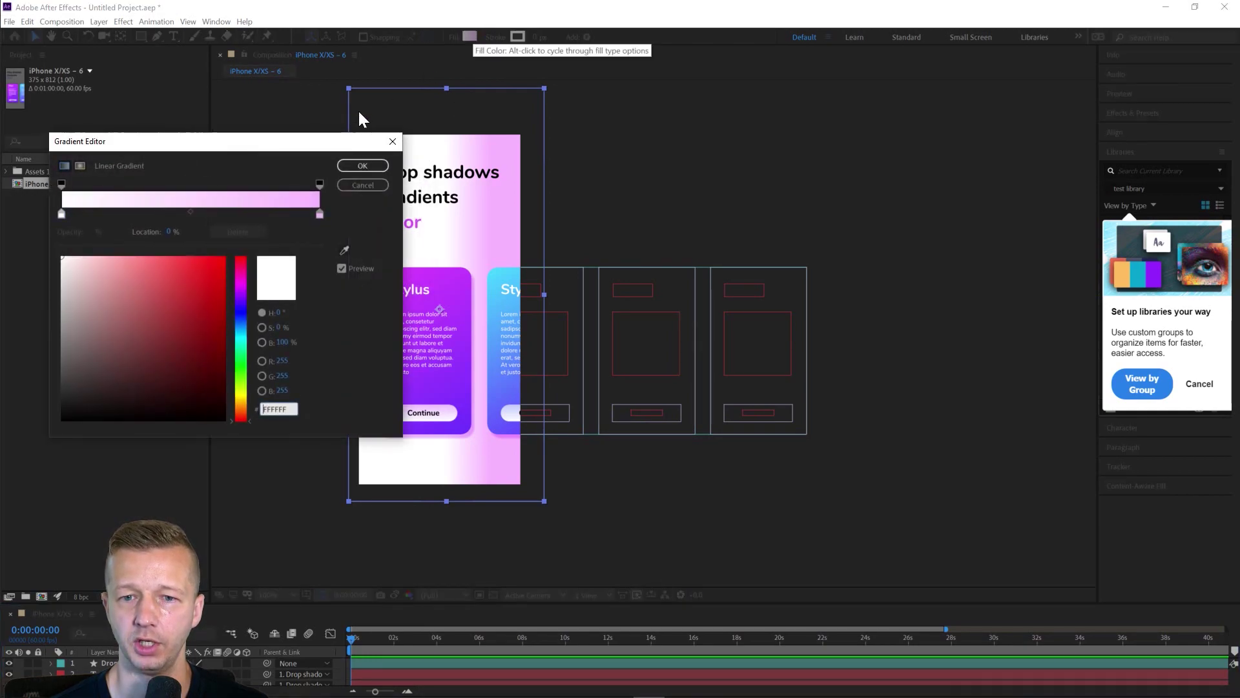
pyautogui.click(319, 215)
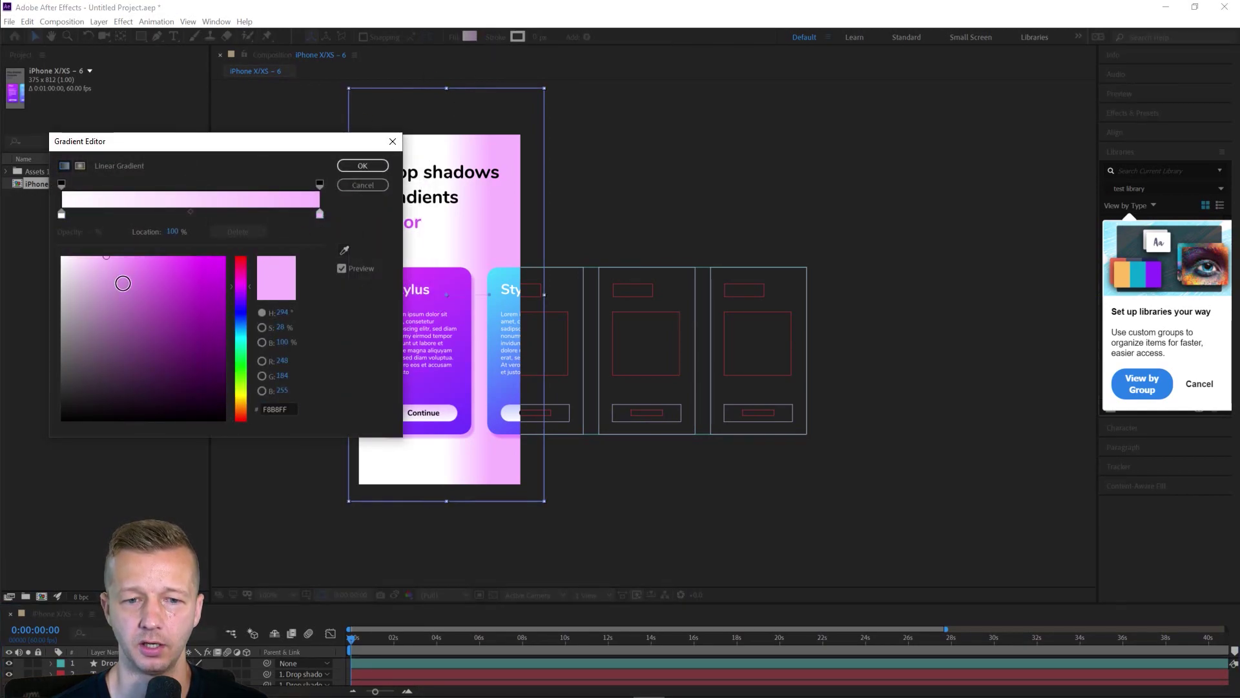
pyautogui.write('F8D5FF')
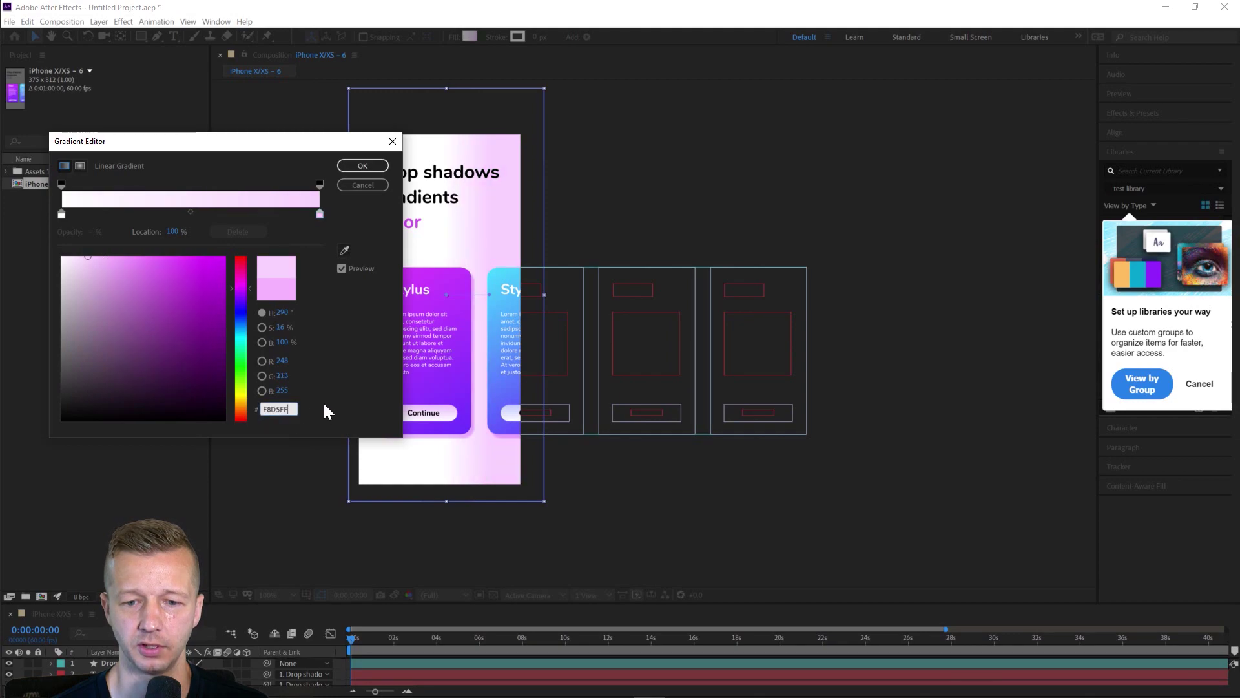
pyautogui.click(338, 407)
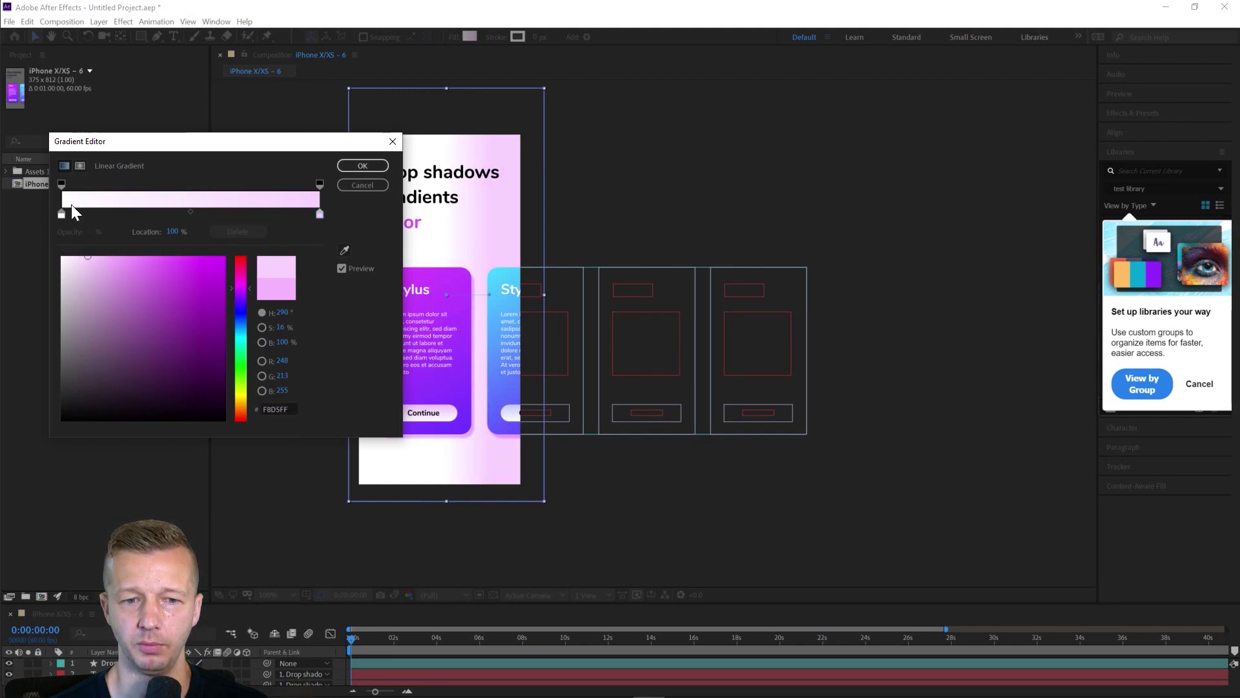
pyautogui.click(363, 166)
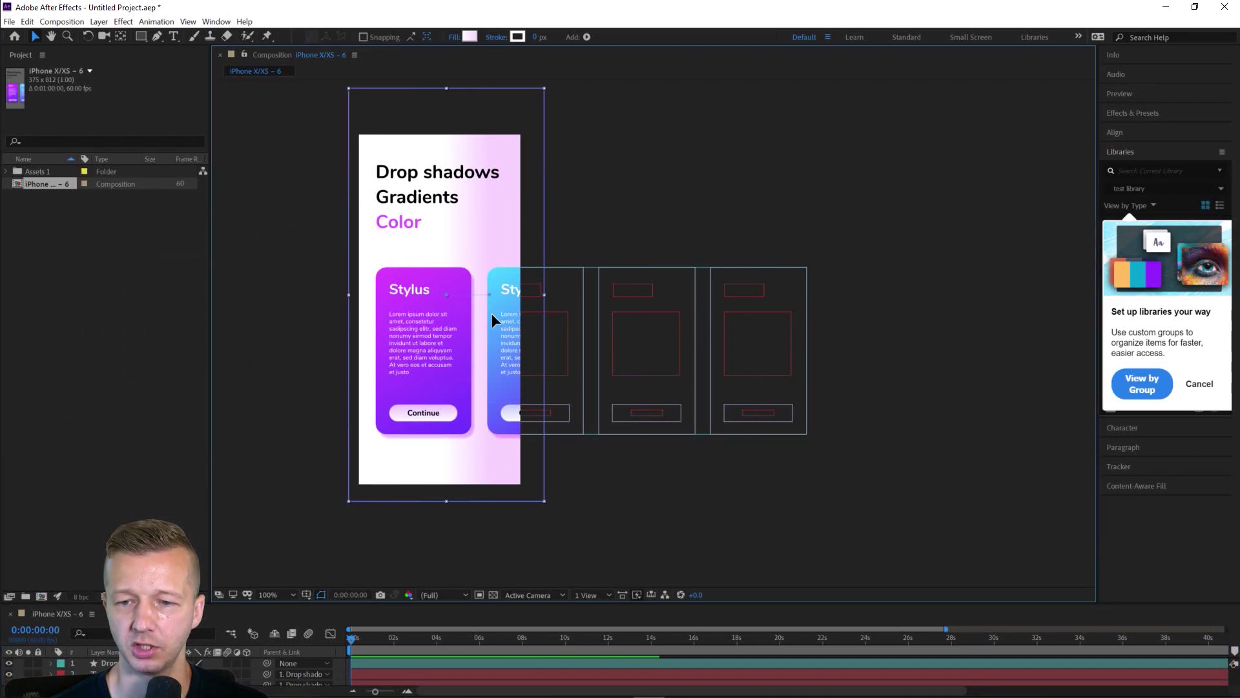
# Step: Drag the gradient handles so it runs from top-left to bottom-right
pyautogui.moveTo(495, 313); pyautogui.dragTo(478, 406)
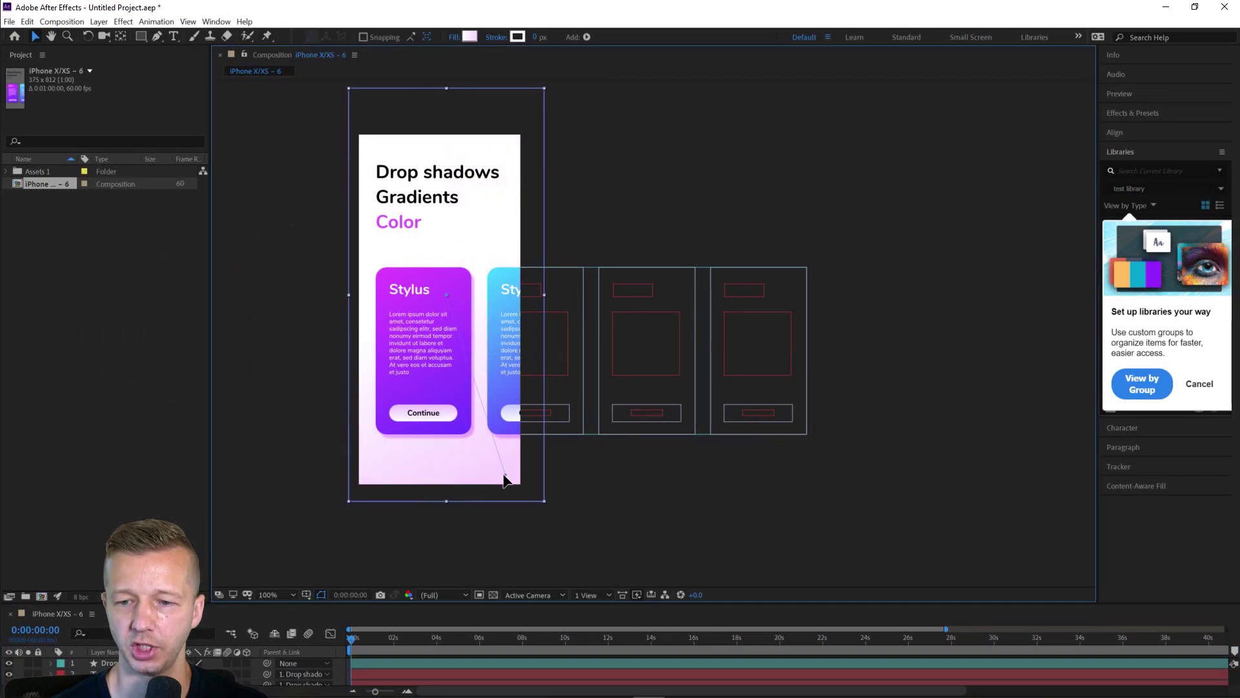
pyautogui.moveTo(504, 476)
pyautogui.mouseDown()
pyautogui.moveTo(475, 275)
pyautogui.moveTo(503, 462)
pyautogui.mouseUp()
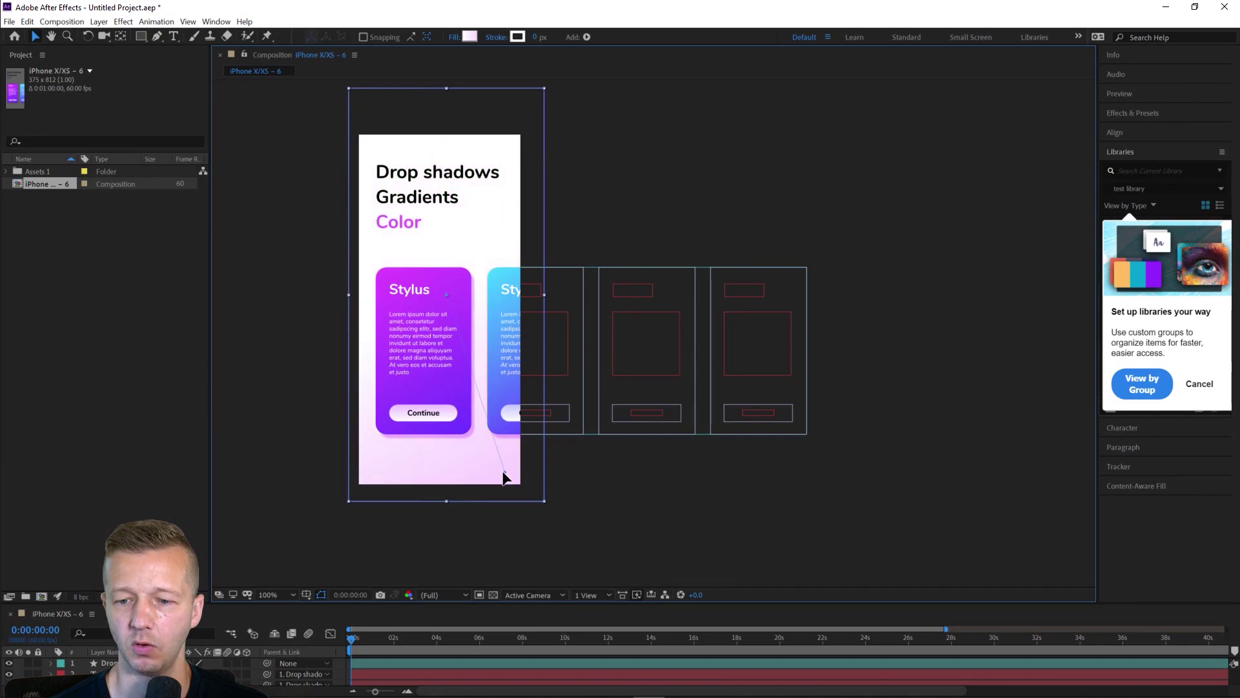
pyautogui.moveTo(447, 293); pyautogui.dragTo(380, 154)
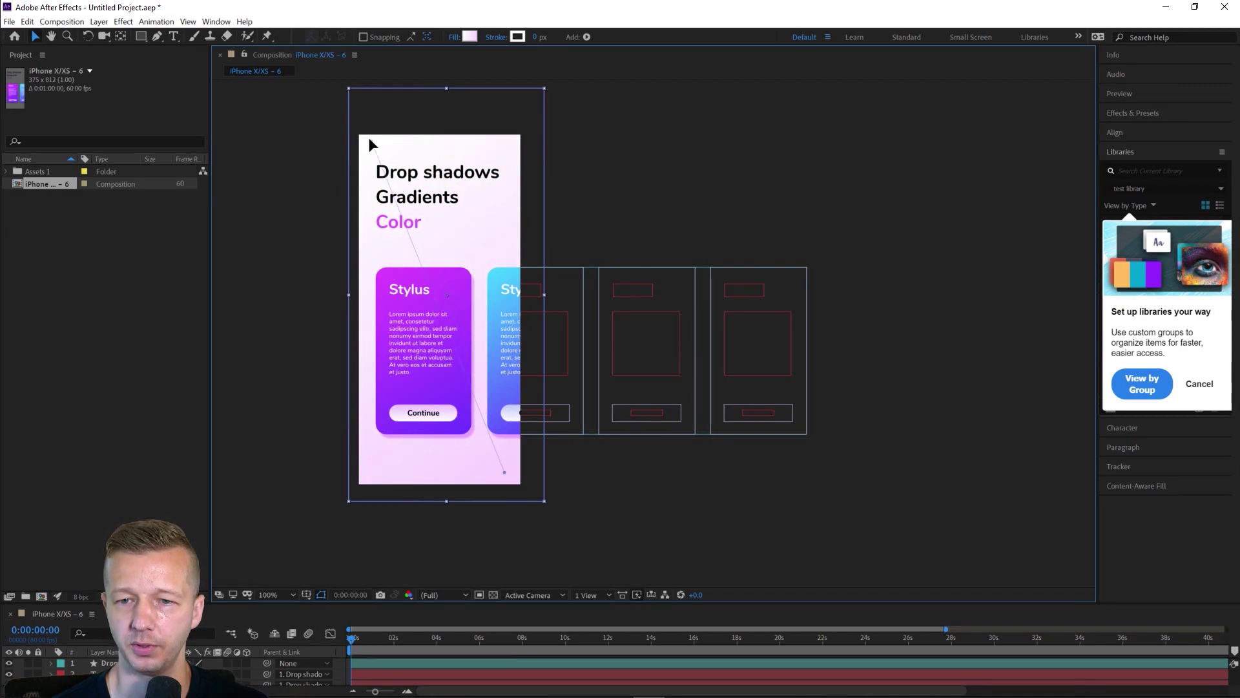
pyautogui.click(587, 152)
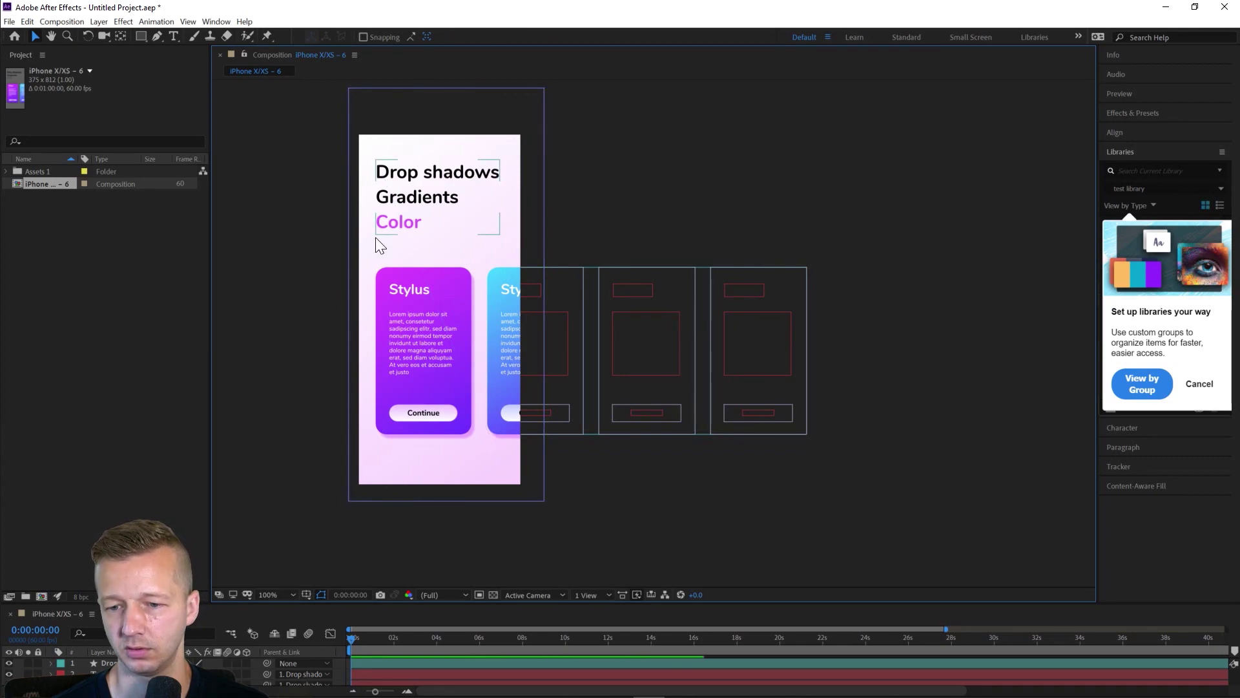
# Step: Deepen the gradient's right stop to a stronger pink, #F1ABFF
pyautogui.click(434, 475)
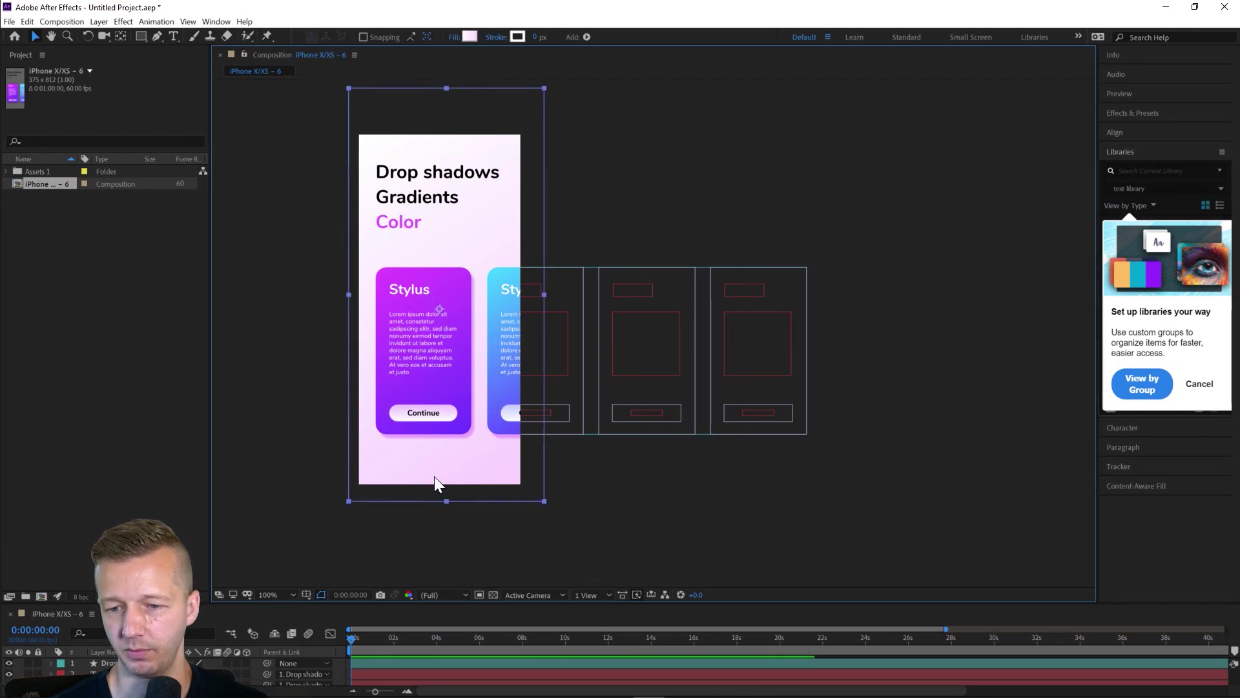
pyautogui.click(469, 36)
pyautogui.click(320, 213)
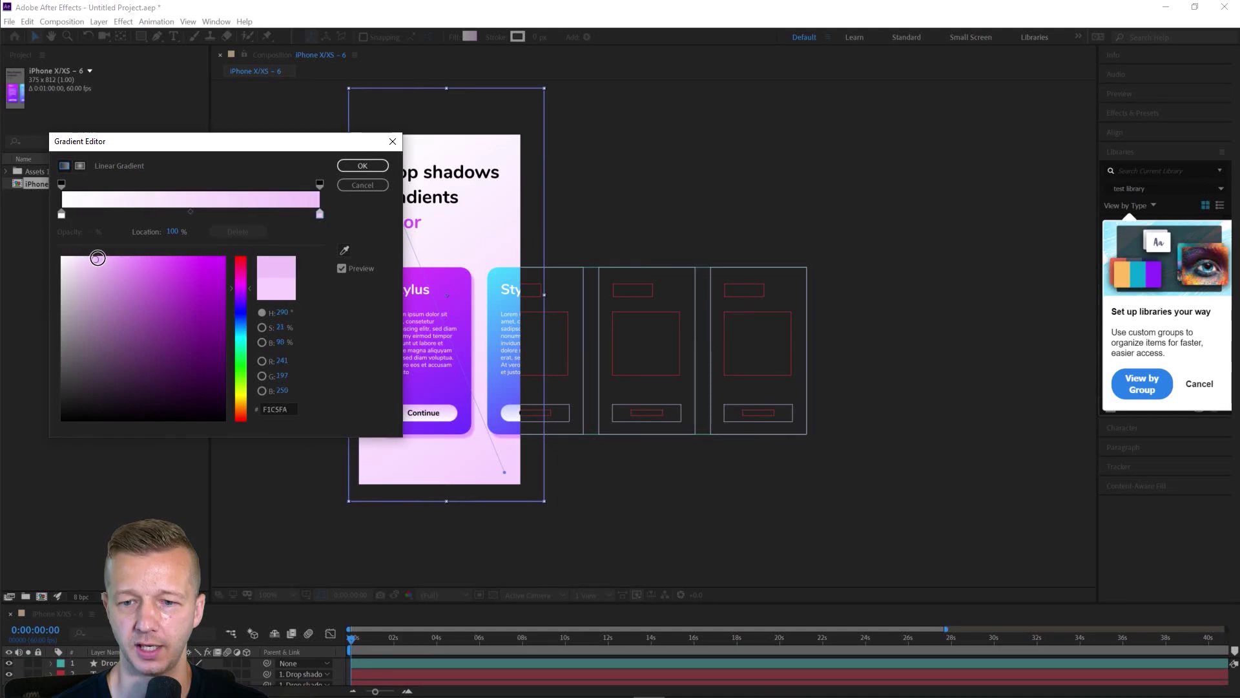
pyautogui.moveTo(98, 257); pyautogui.dragTo(116, 239)
pyautogui.click(377, 167)
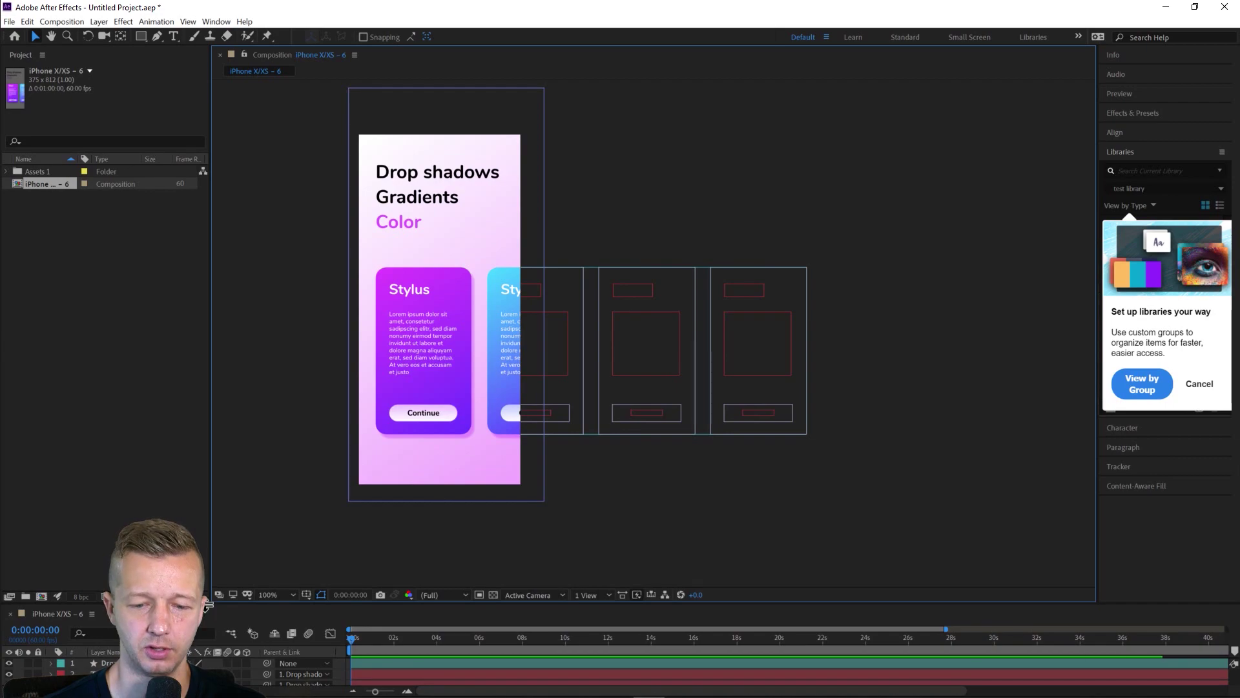
# Step: Locate and select the panels group layer, toggling its visibility to confirm it
pyautogui.moveTo(208, 610); pyautogui.dragTo(188, 479)
pyautogui.moveTo(290, 271); pyautogui.dragTo(347, 252)
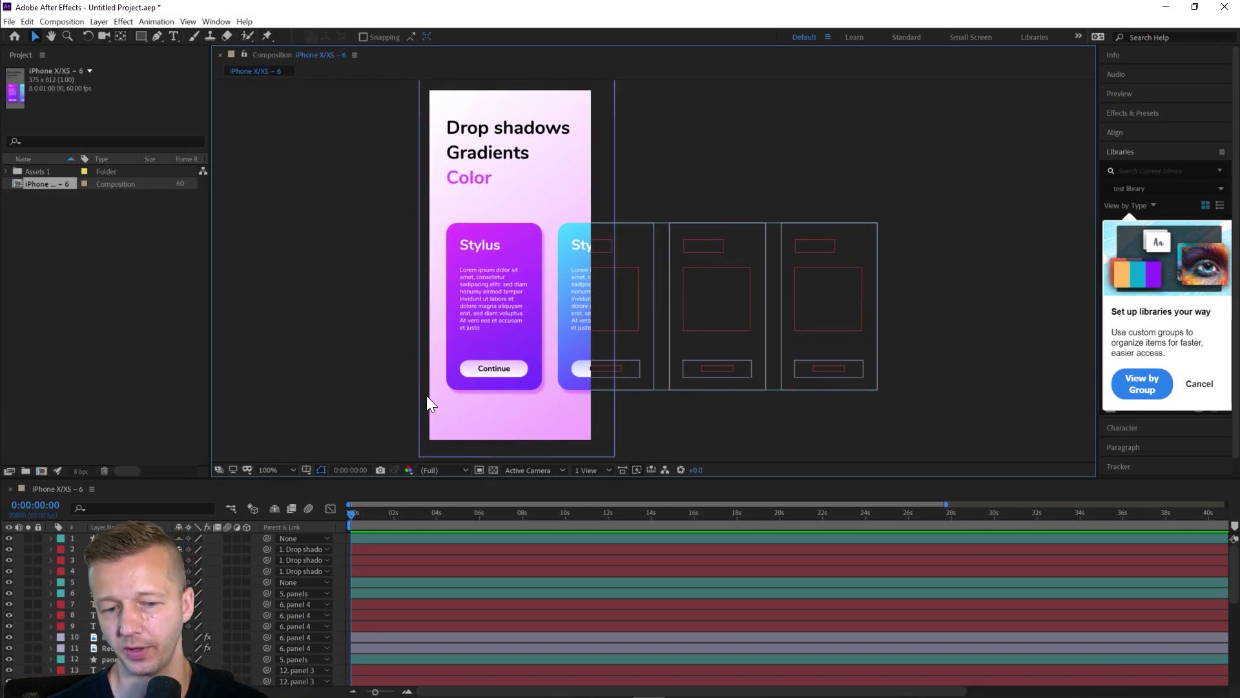
pyautogui.click(742, 298)
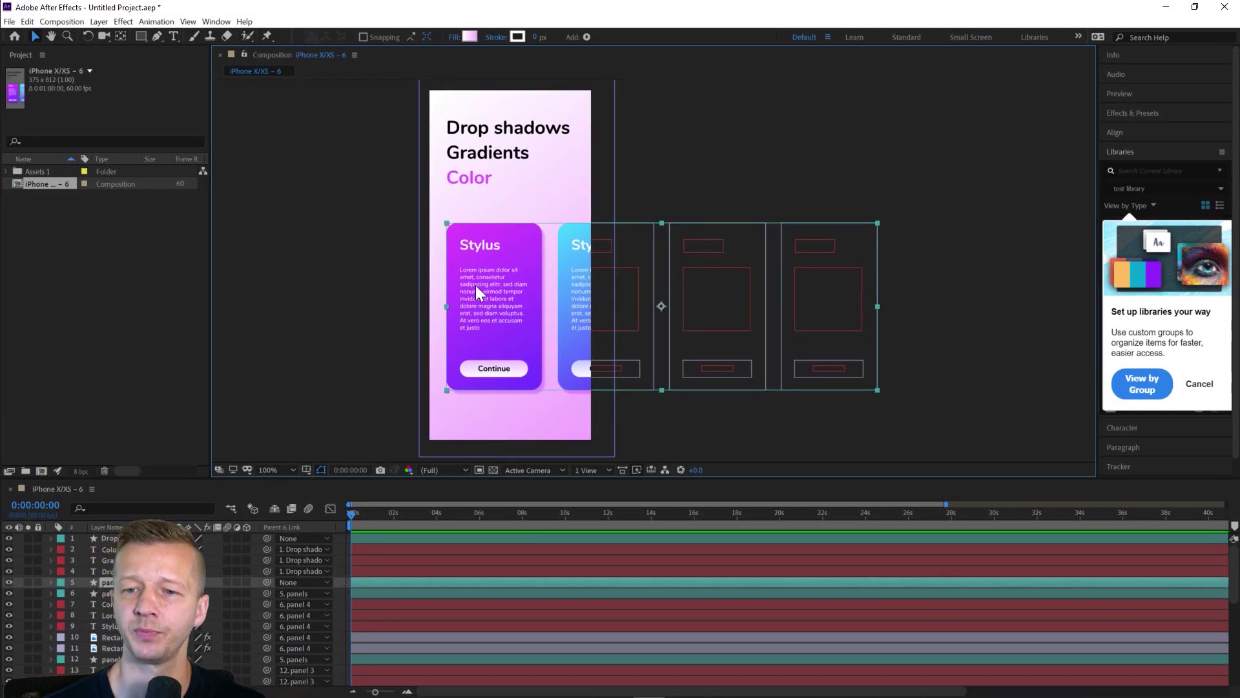
pyautogui.click(9, 582)
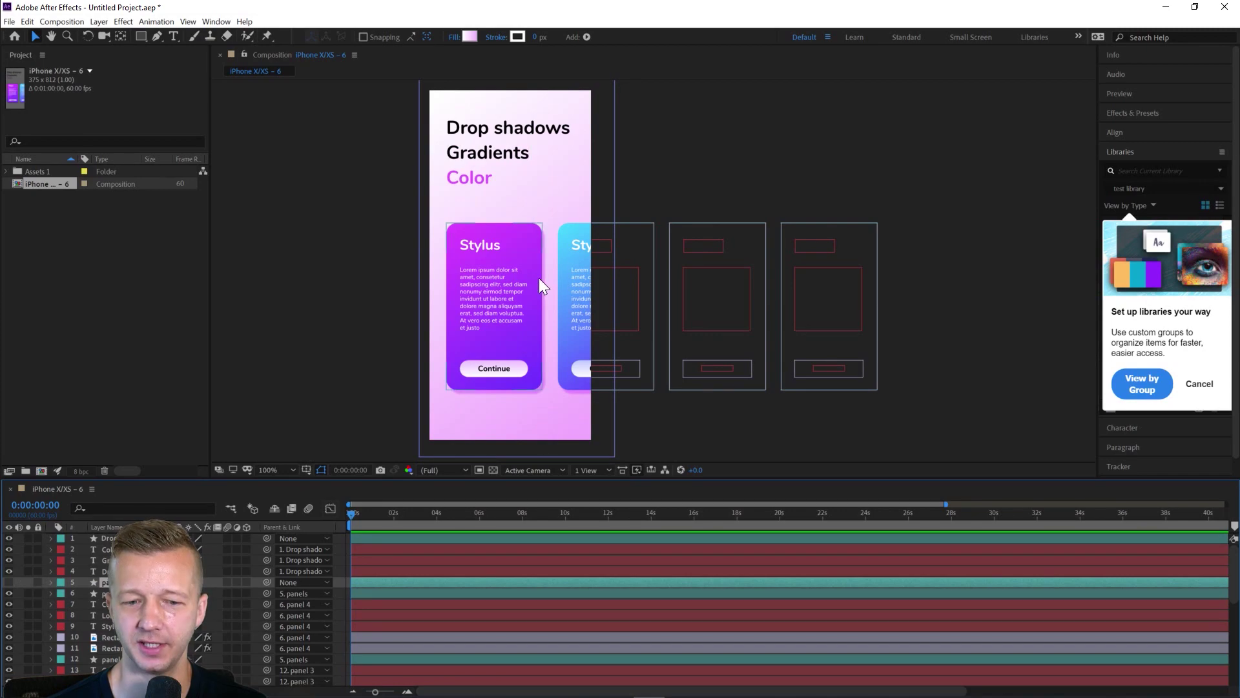
pyautogui.click(8, 582)
pyautogui.hotkey('ctrl', 'Down')
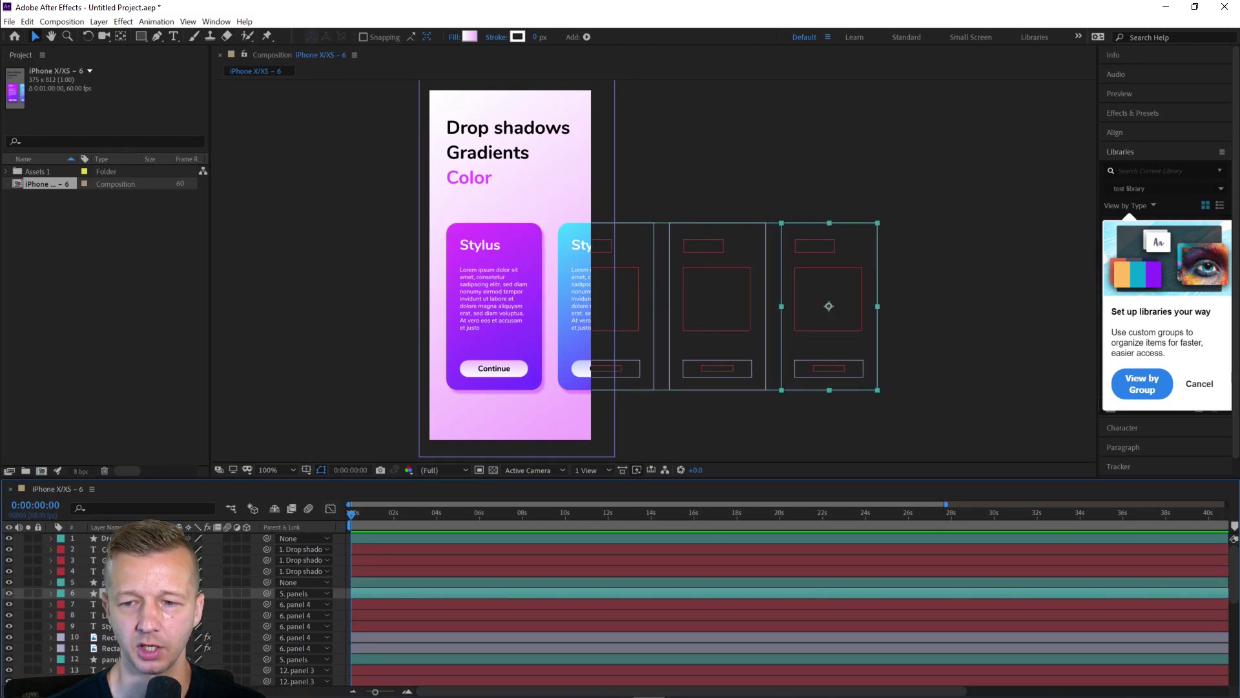
pyautogui.hotkey('ctrl', 'Down')
pyautogui.hotkey('ctrl', 'Down')
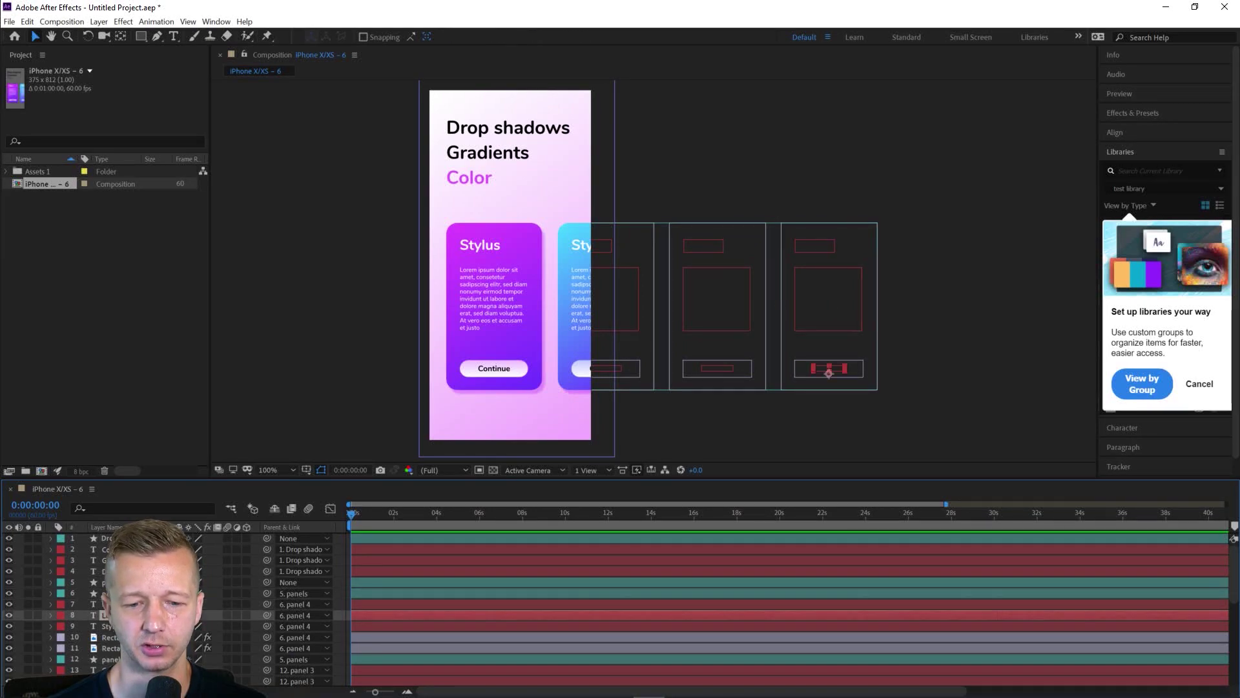
pyautogui.hotkey('ctrl', 'Down')
pyautogui.hotkey('ctrl', 'Up')
pyautogui.hotkey('ctrl', 'Up')
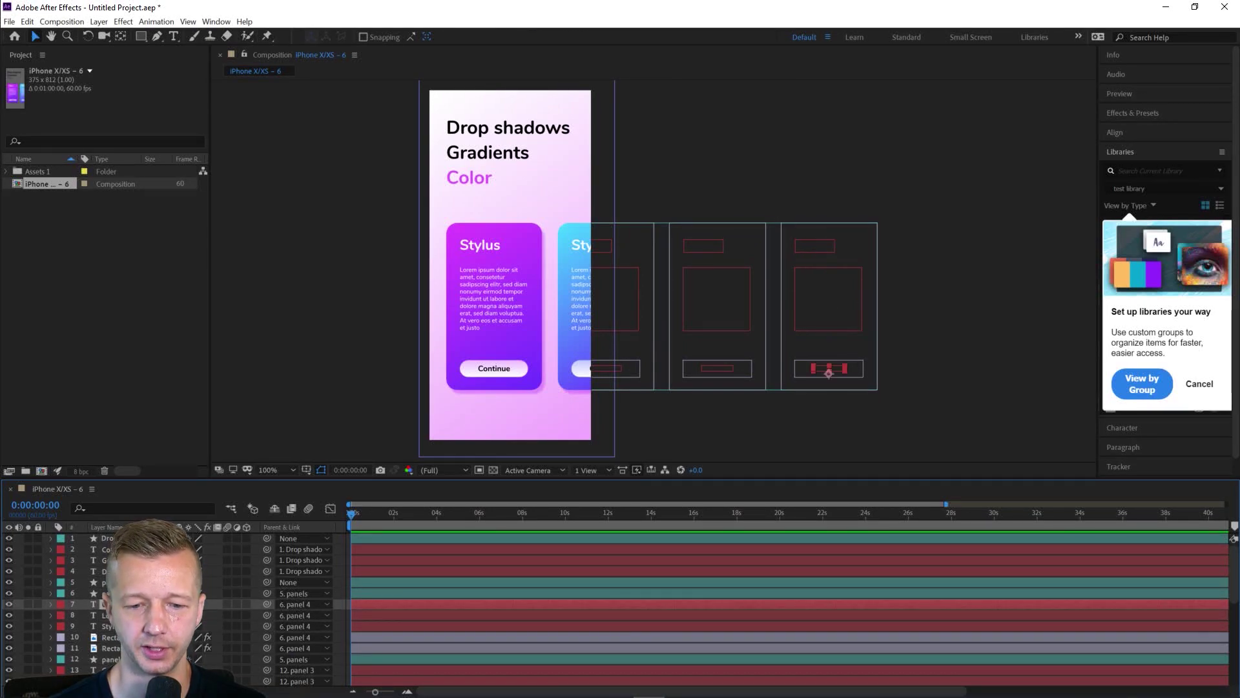
pyautogui.hotkey('ctrl', 'Up')
pyautogui.hotkey('ctrl', 'Up')
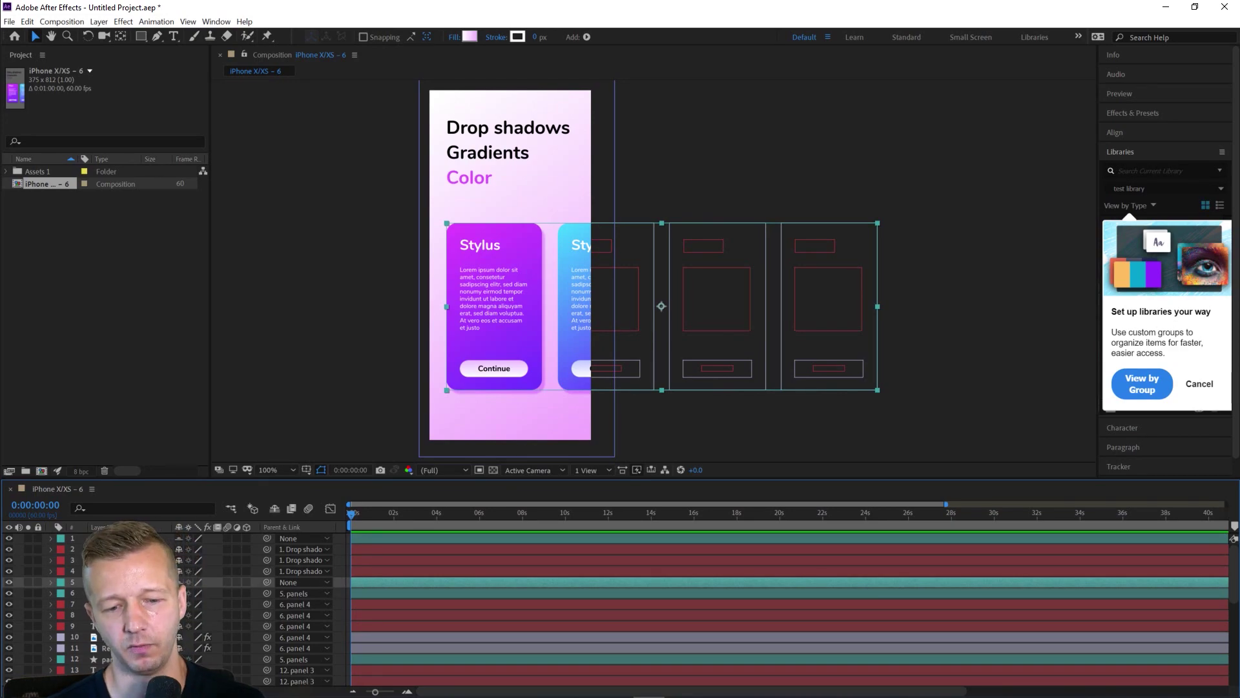
# Step: Reveal the panels layer's Position and full Transform properties in the timeline
pyautogui.press('p')
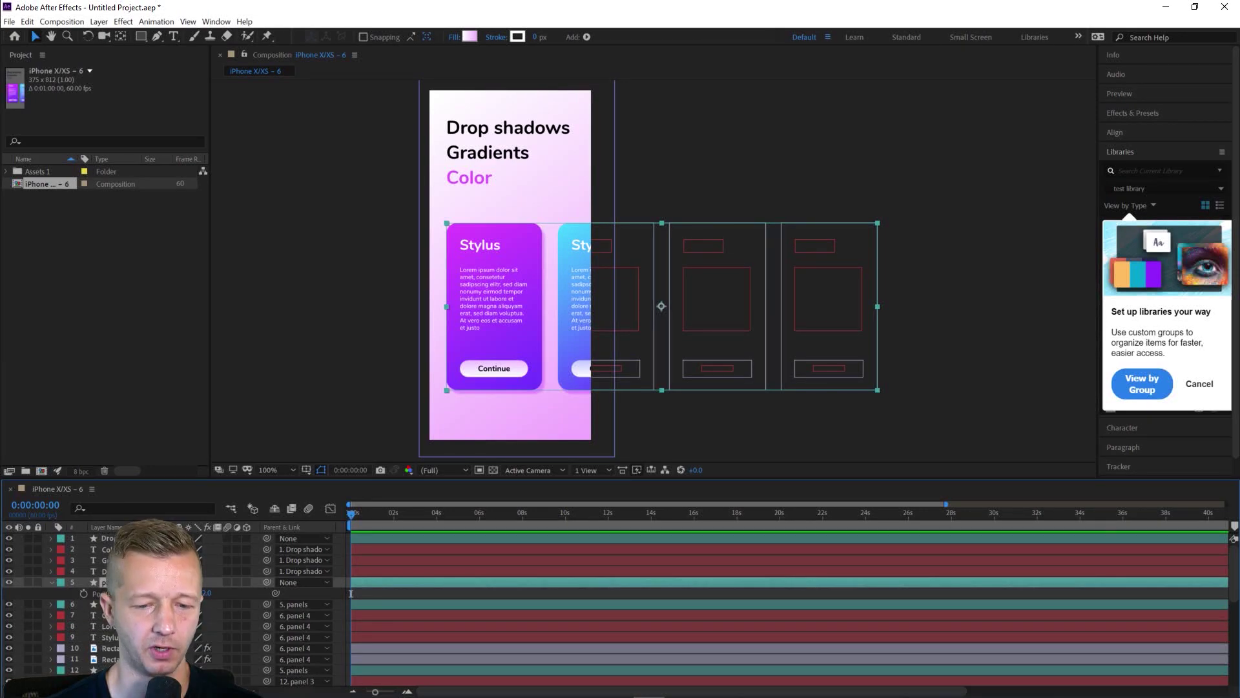
pyautogui.click(51, 582)
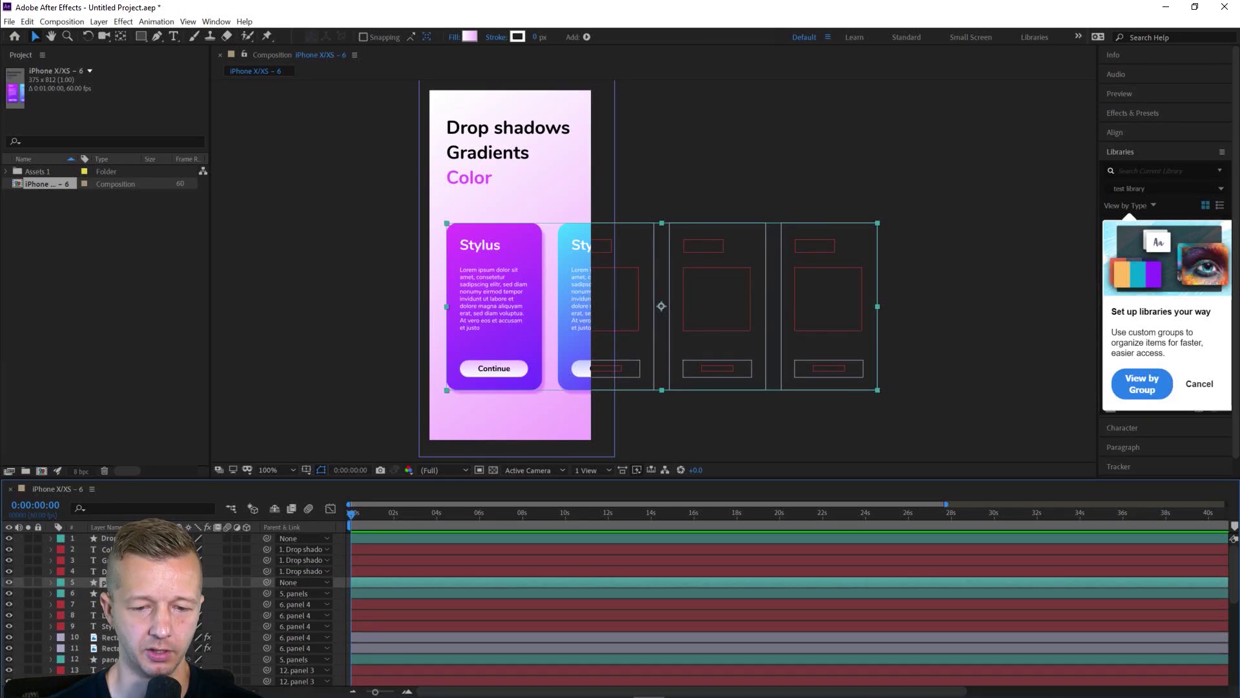
pyautogui.click(51, 582)
pyautogui.click(62, 605)
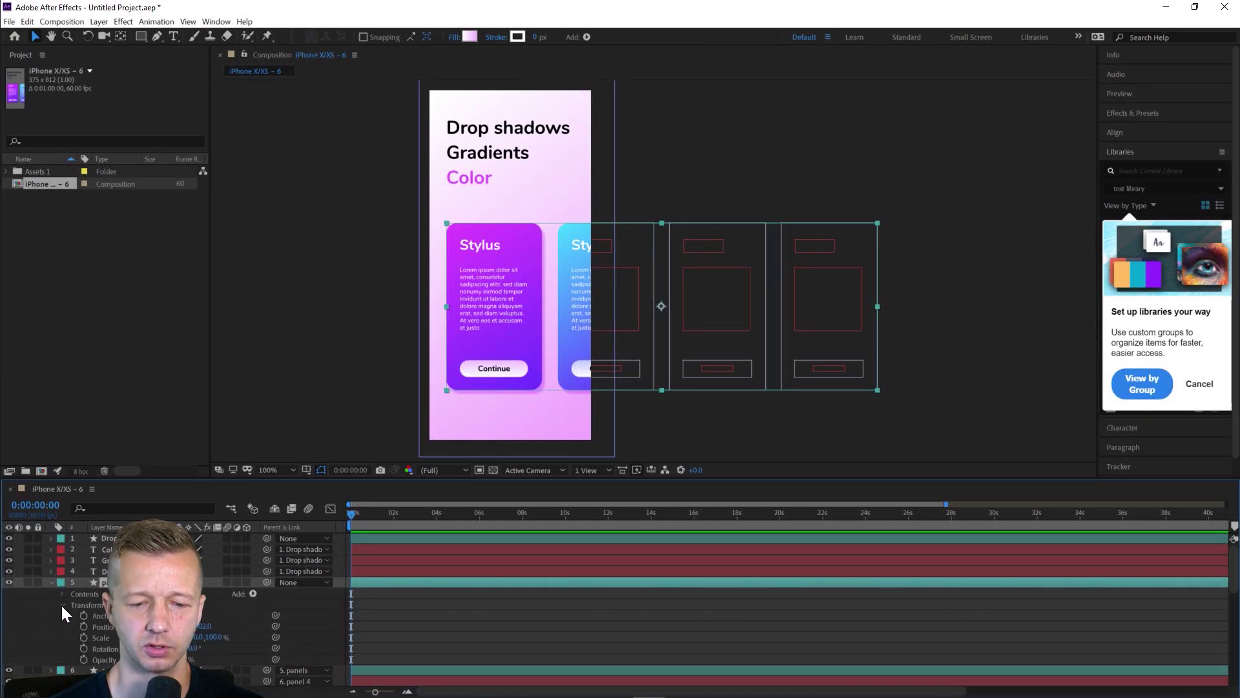
pyautogui.scroll(-1, 60, 603)
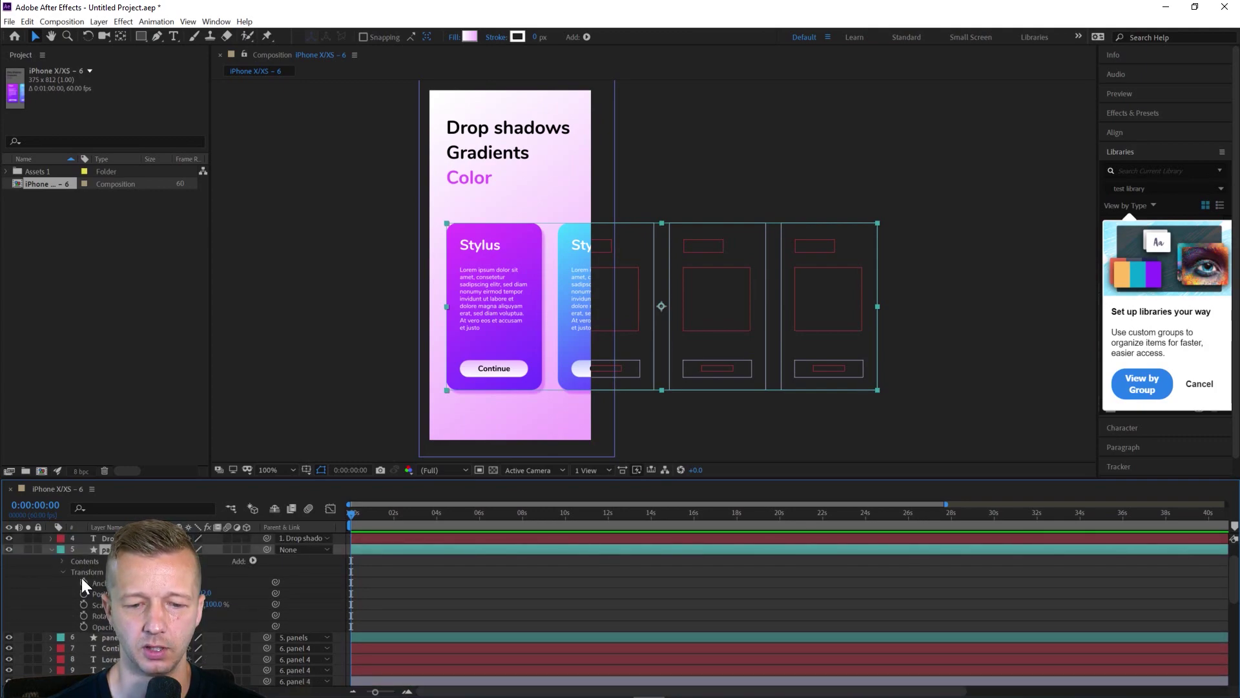
# Step: Keyframe the panels' position at 0 s and slide them left at 2 s
pyautogui.click(53, 549)
pyautogui.press('p')
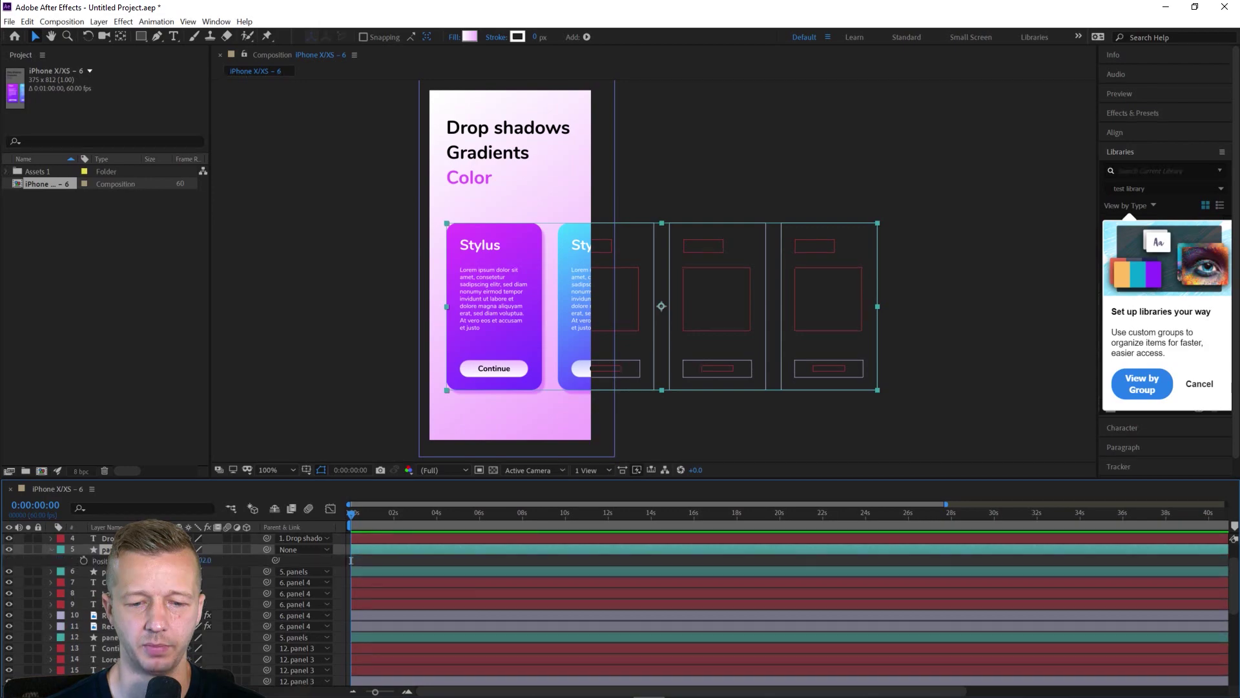
pyautogui.click(83, 561)
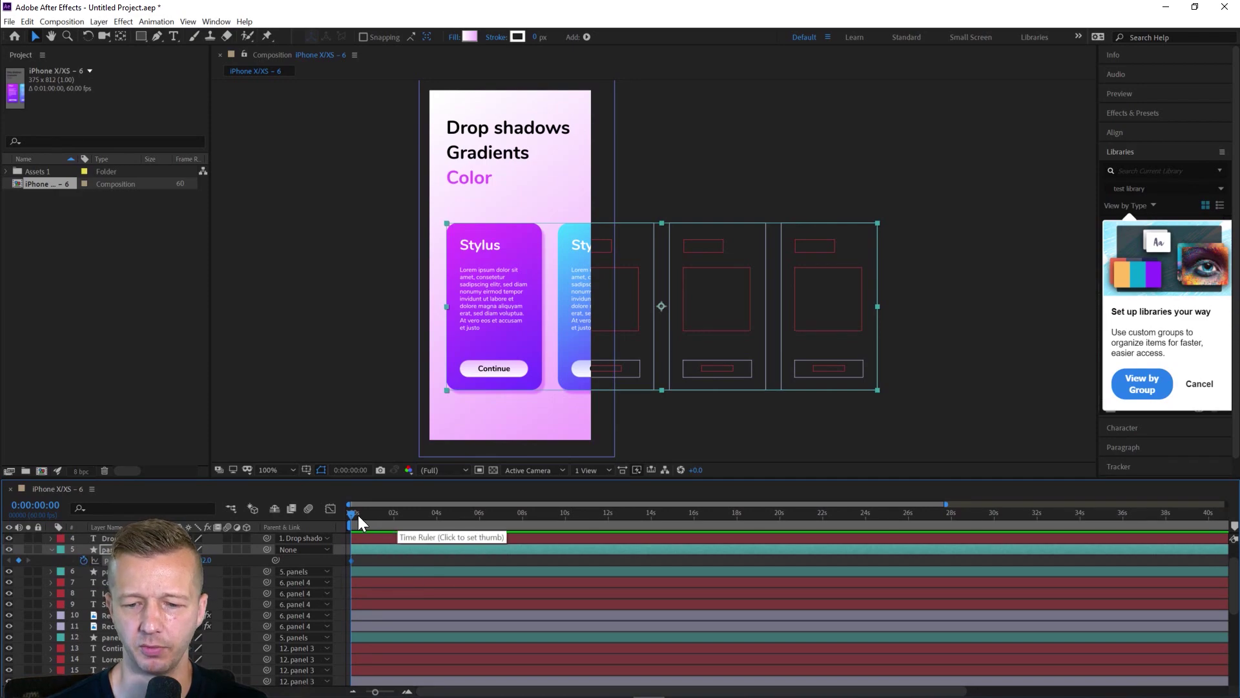
pyautogui.moveTo(353, 513); pyautogui.dragTo(393, 517)
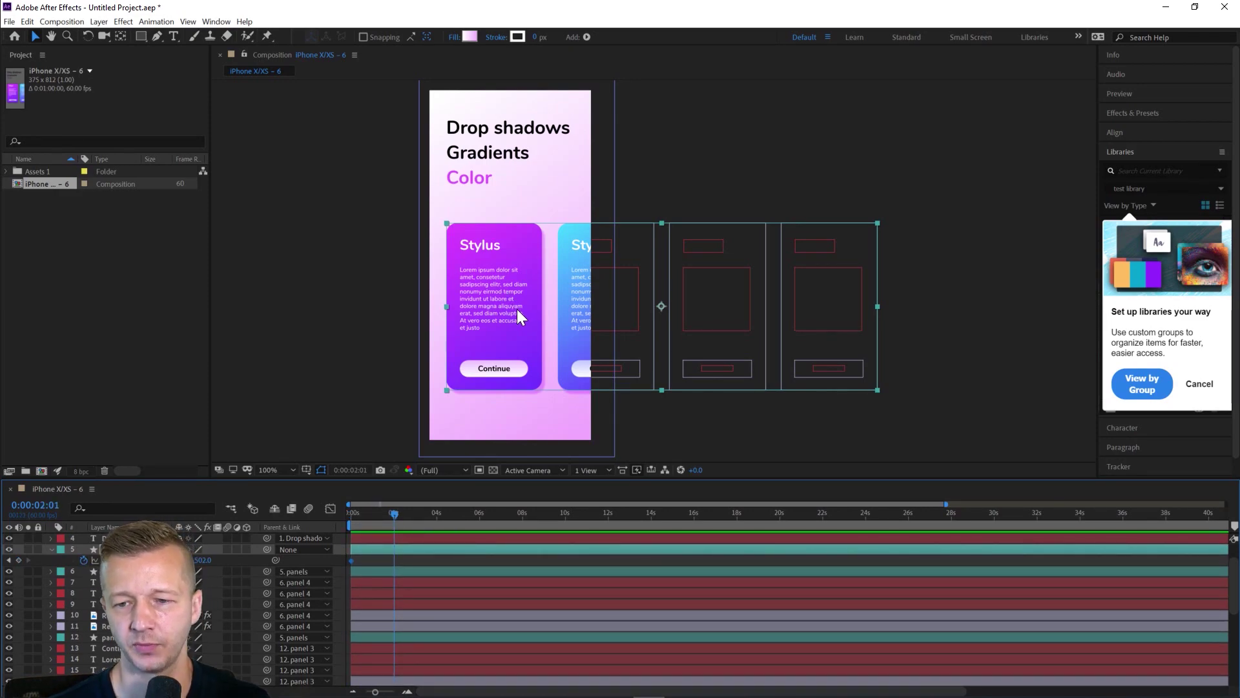
pyautogui.moveTo(488, 312); pyautogui.dragTo(225, 328)
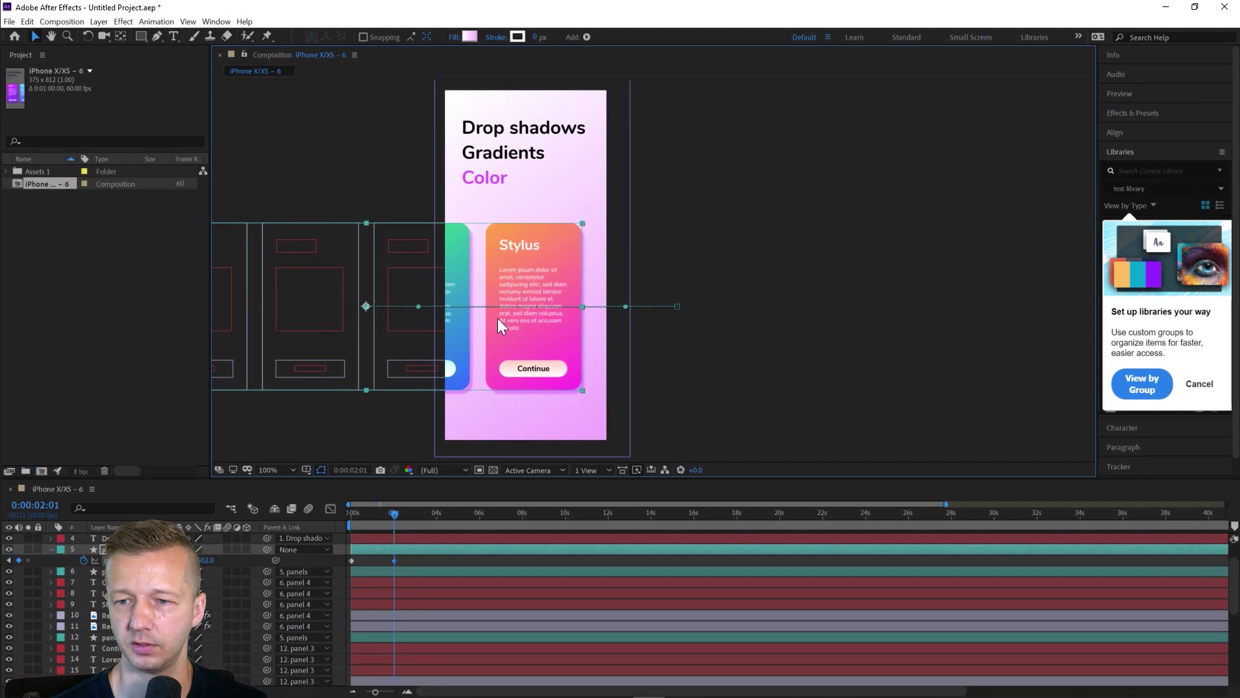
pyautogui.click(724, 370)
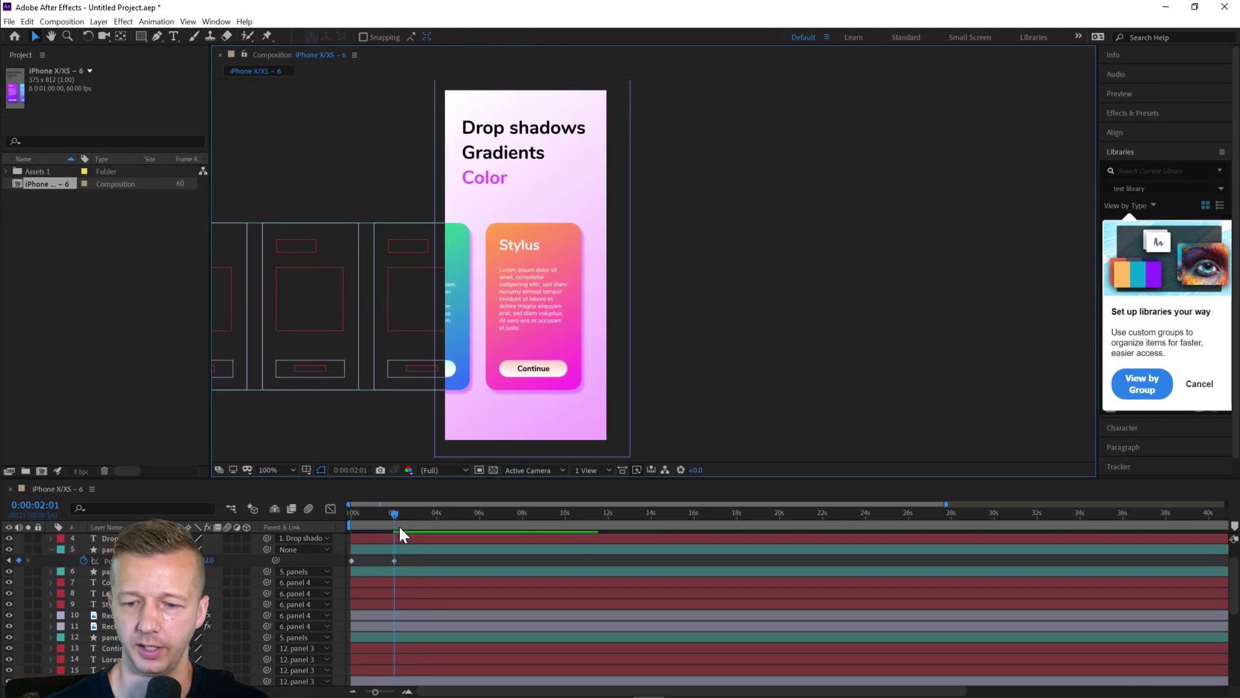
# Step: Apply Easy Ease to the panels' position keyframes
pyautogui.click(352, 560)
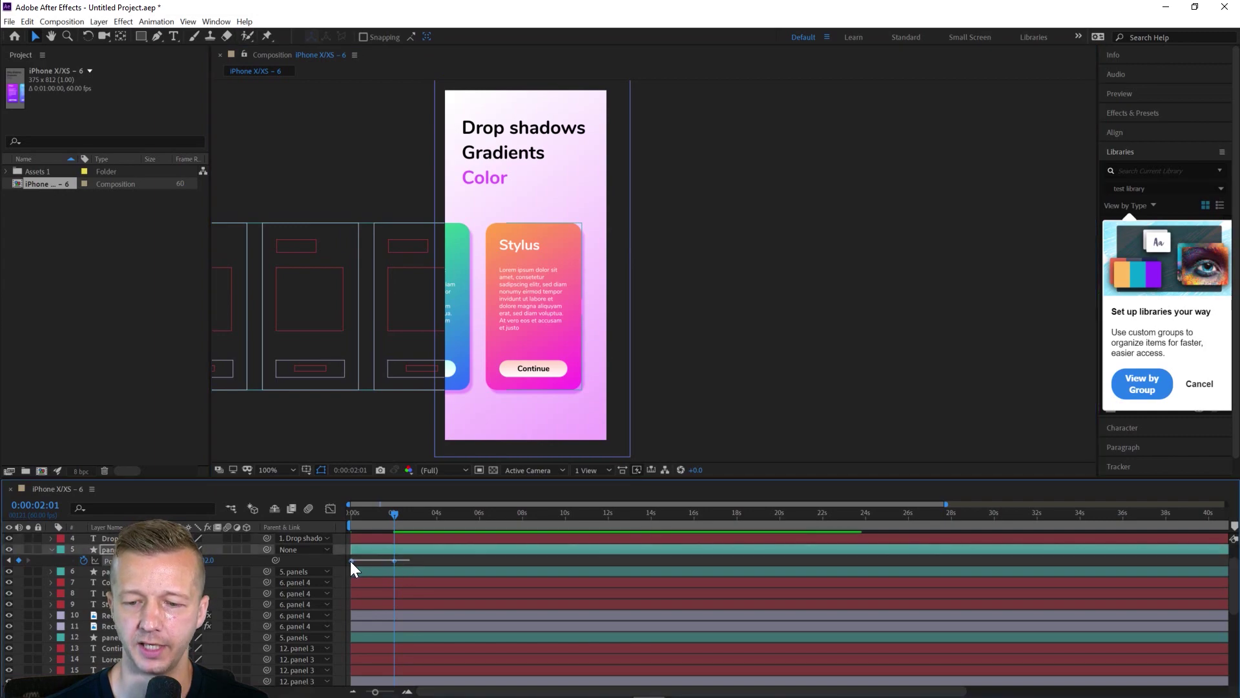
pyautogui.rightClick(351, 561)
pyautogui.moveTo(396, 555)
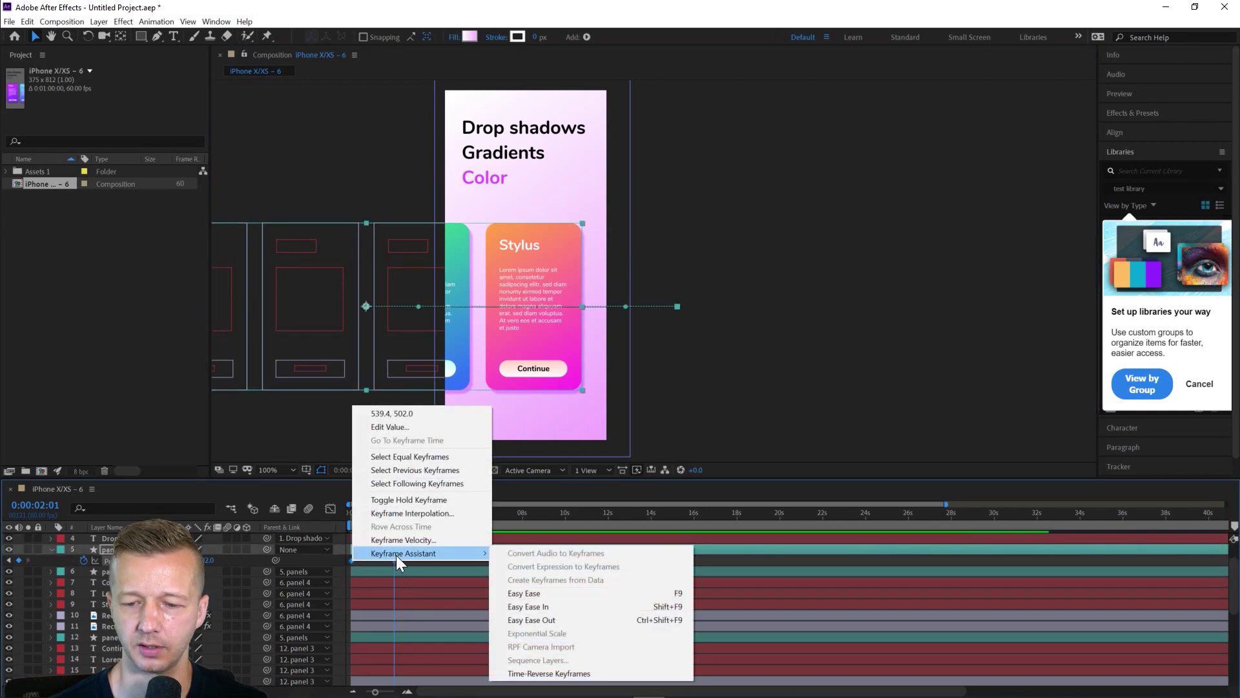
pyautogui.click(563, 592)
pyautogui.click(720, 343)
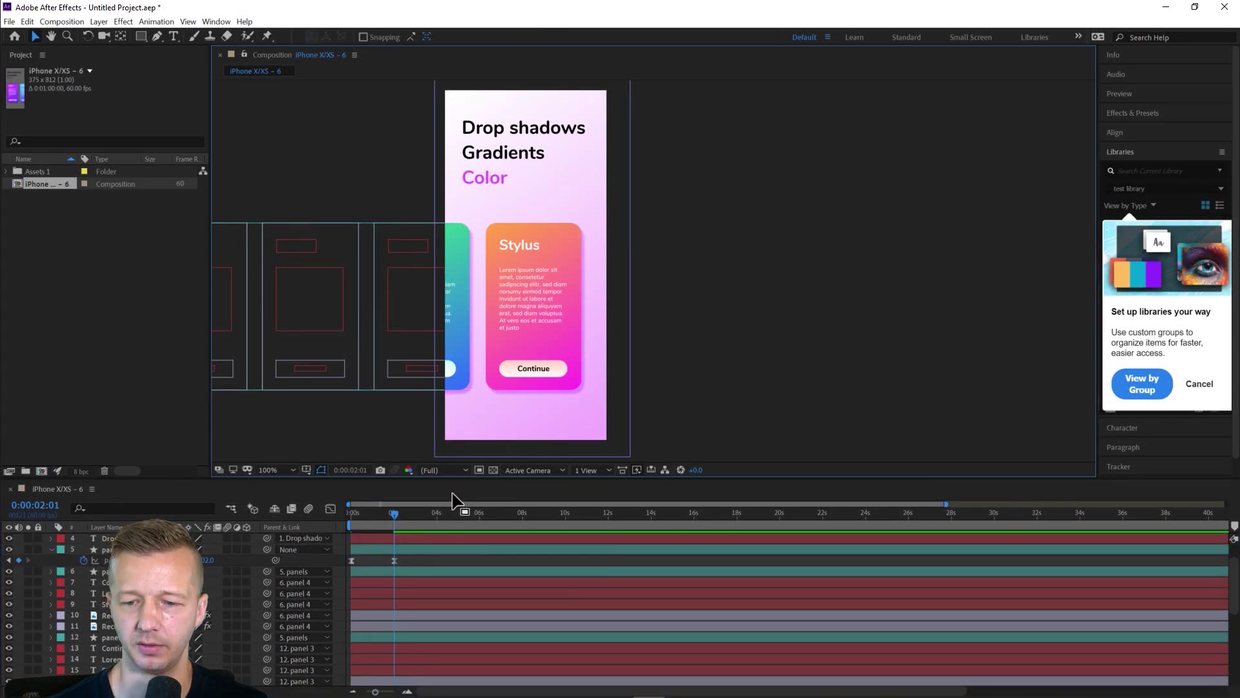
pyautogui.moveTo(365, 514); pyautogui.dragTo(347, 520)
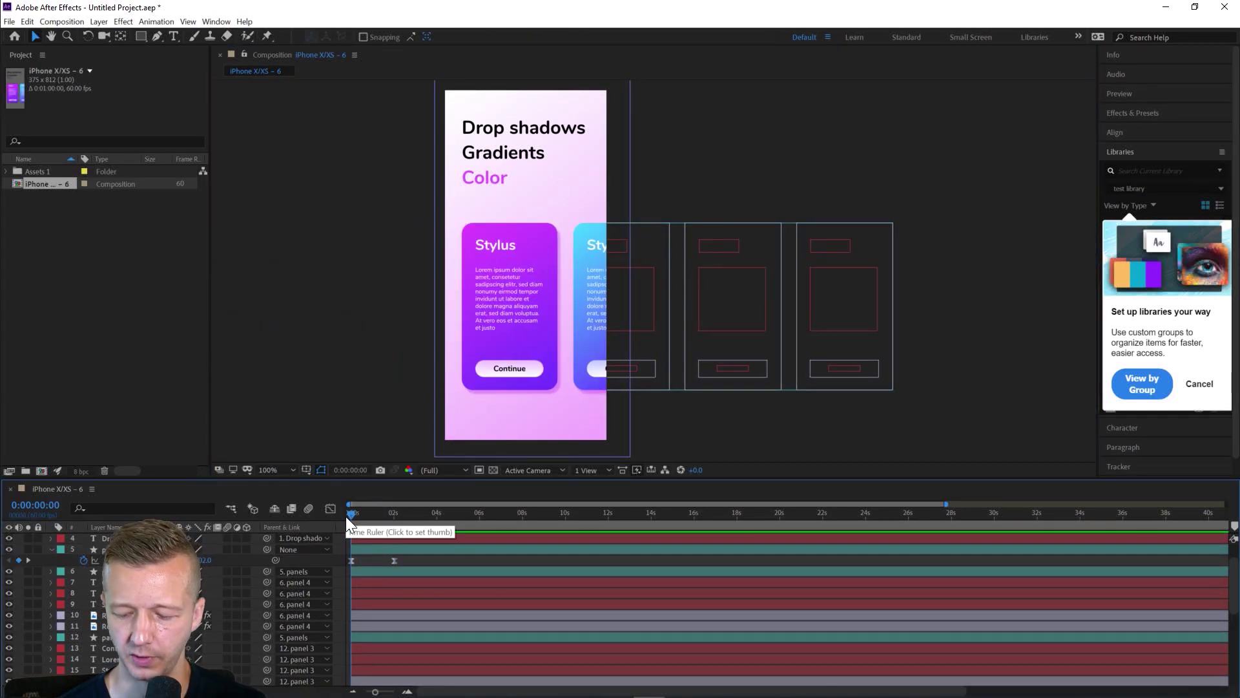
pyautogui.press('space')
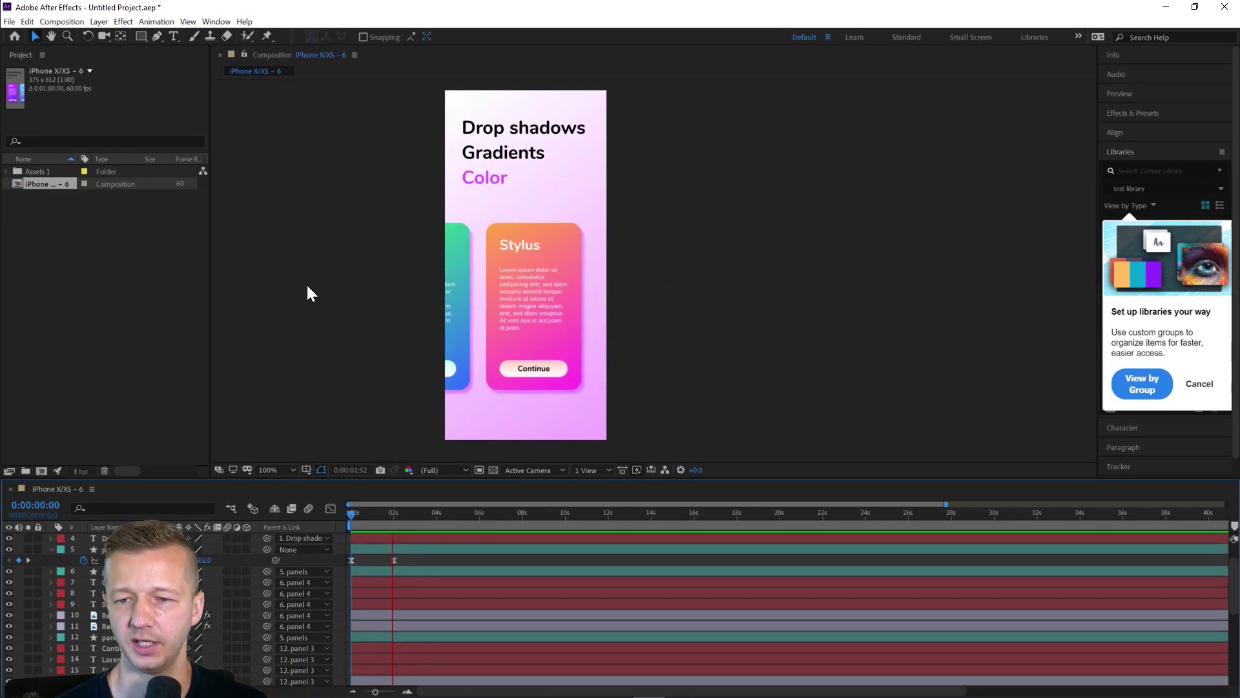
pyautogui.click(307, 293)
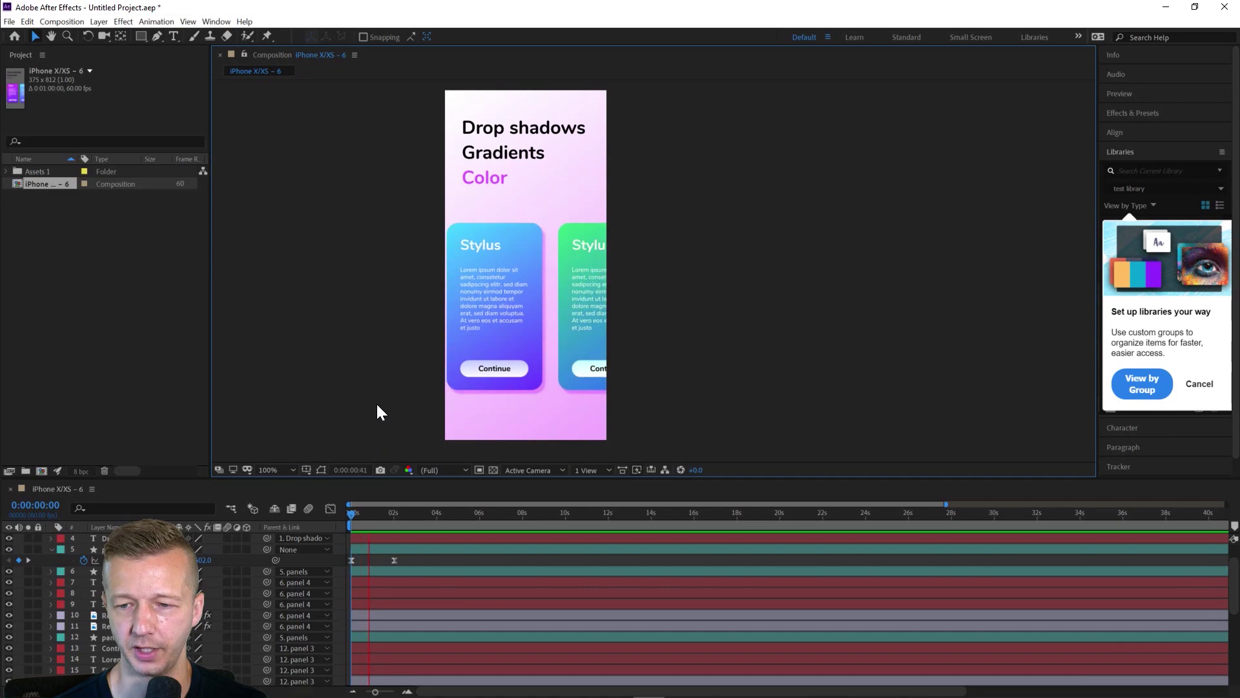
pyautogui.press('space')
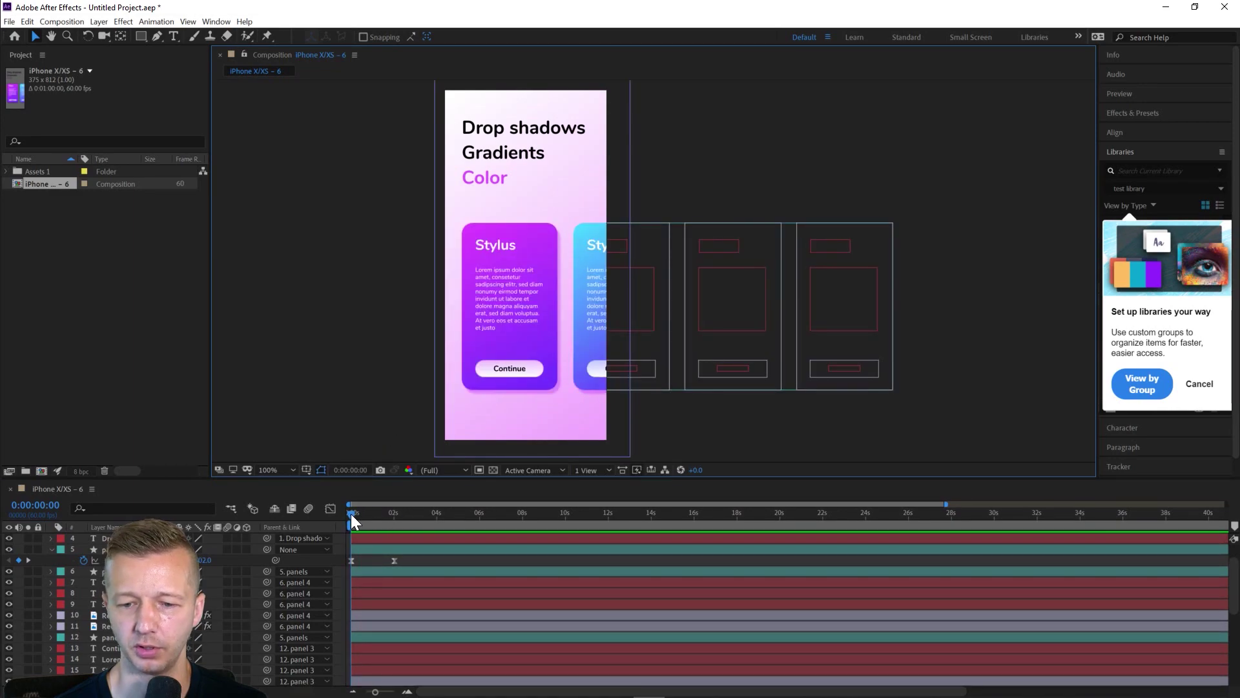
pyautogui.moveTo(351, 513); pyautogui.dragTo(413, 513)
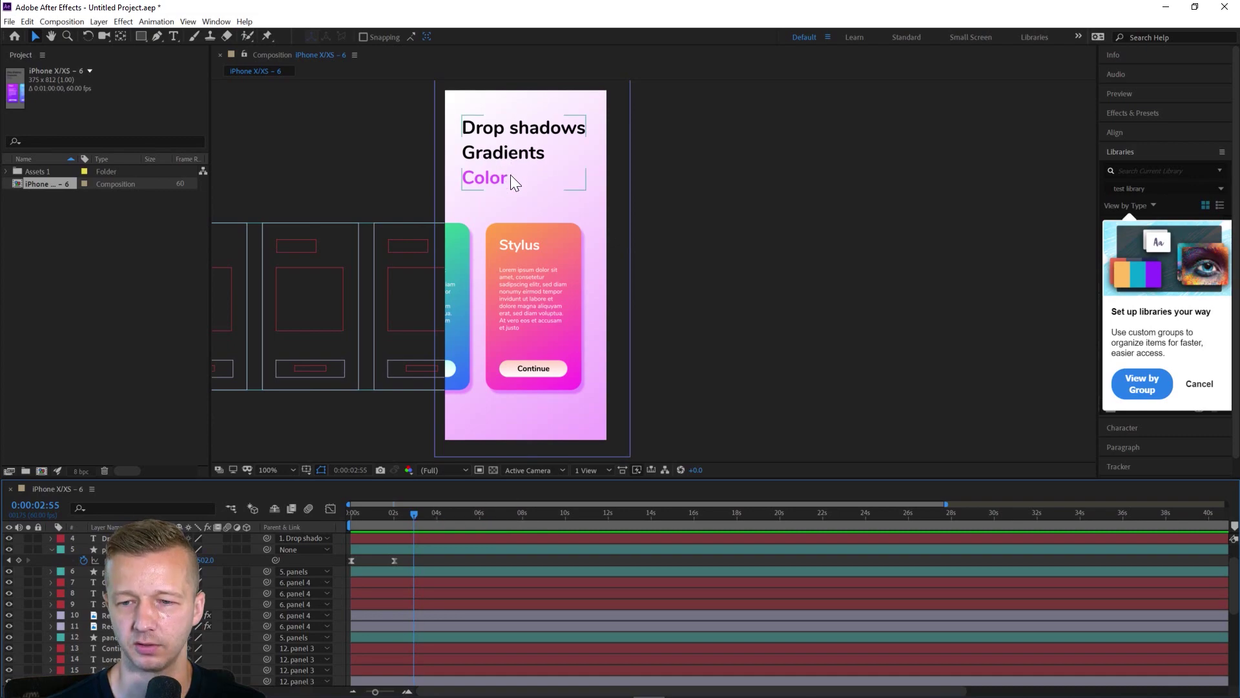
# Step: Keyframe the heading's position and slide it left just past 3 seconds
pyautogui.click(490, 144)
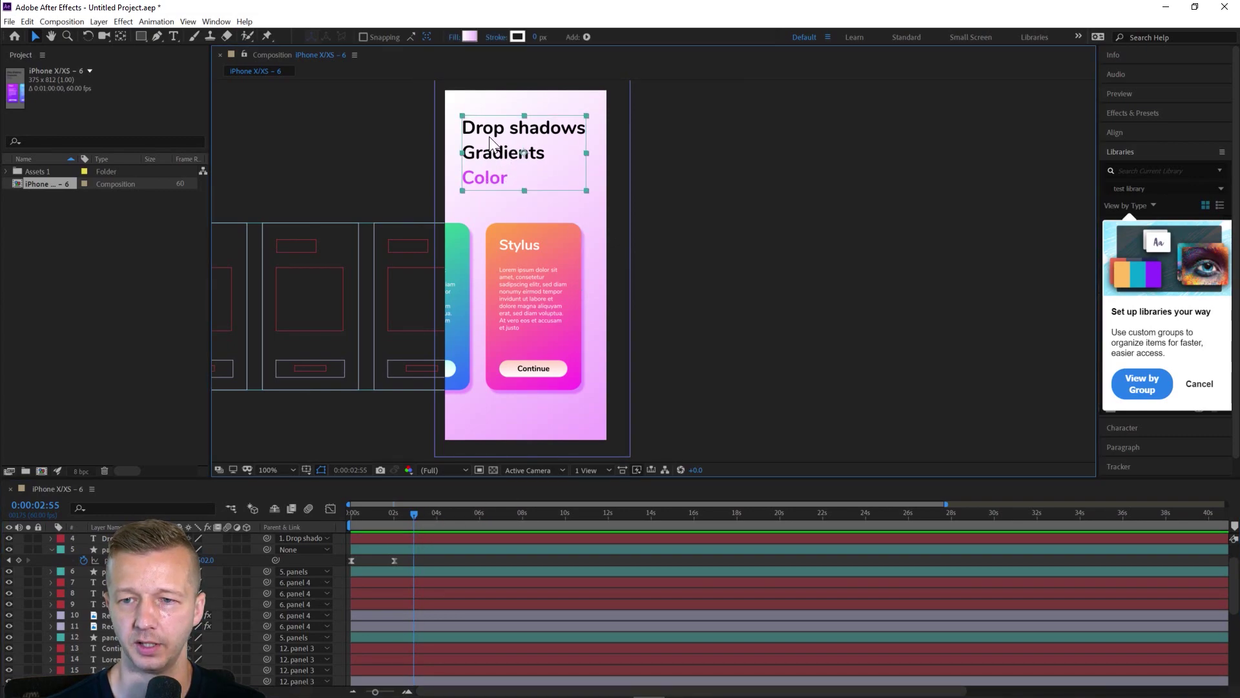
pyautogui.scroll(3, 252, 620)
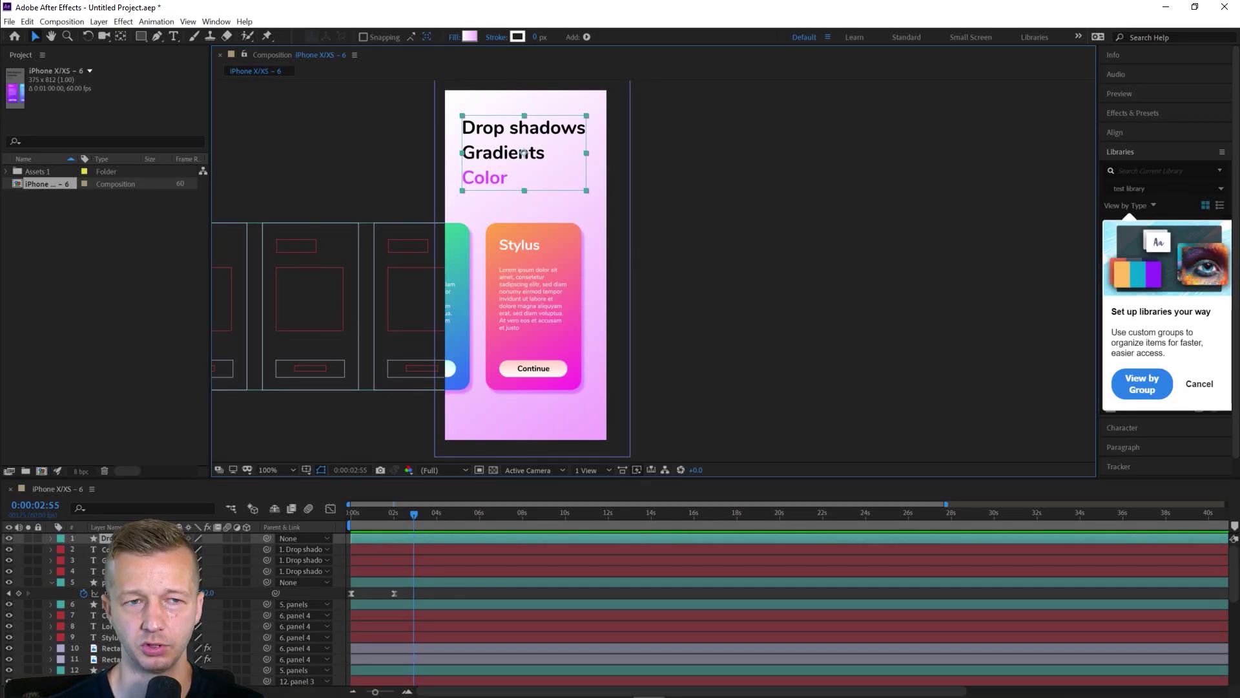
pyautogui.hotkey('alt', 'shift', 'p')
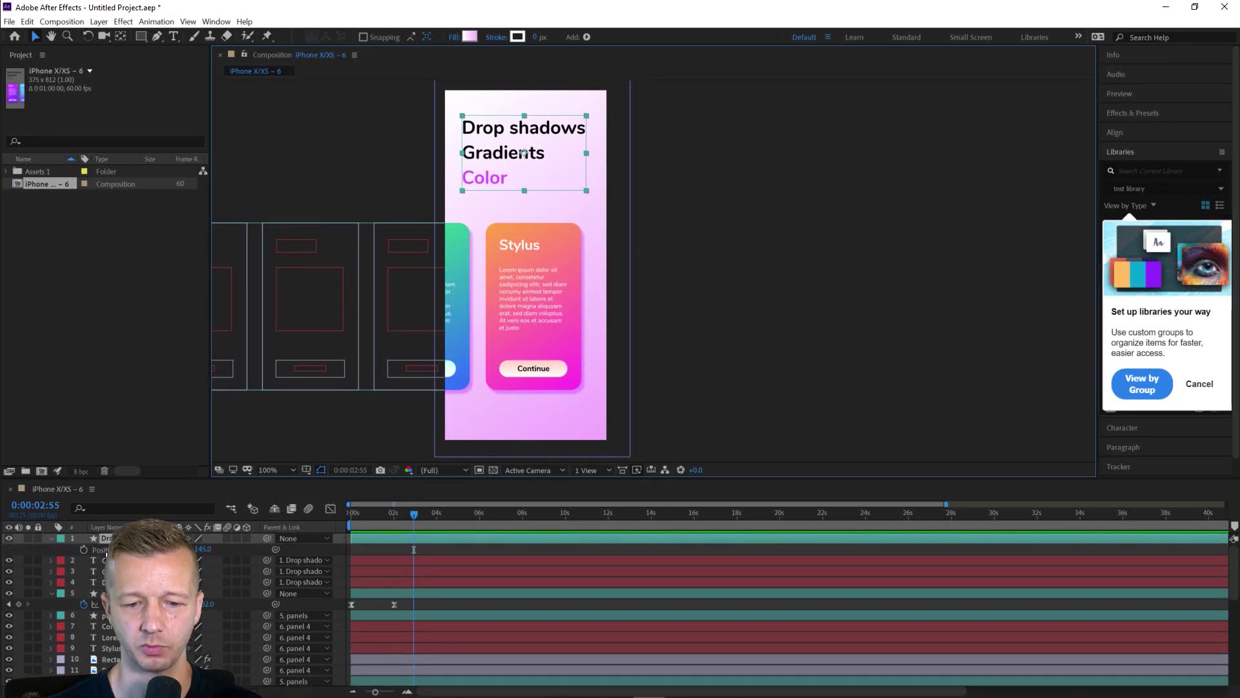
pyautogui.click(83, 549)
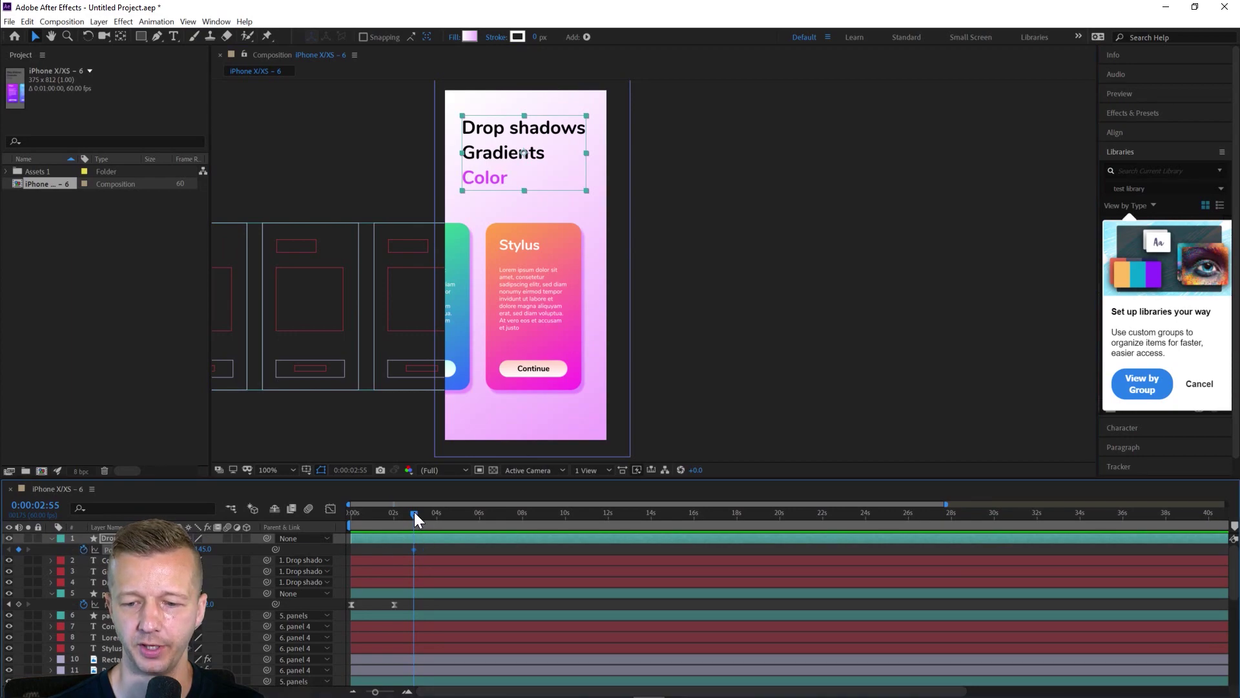
pyautogui.moveTo(414, 515); pyautogui.dragTo(425, 512)
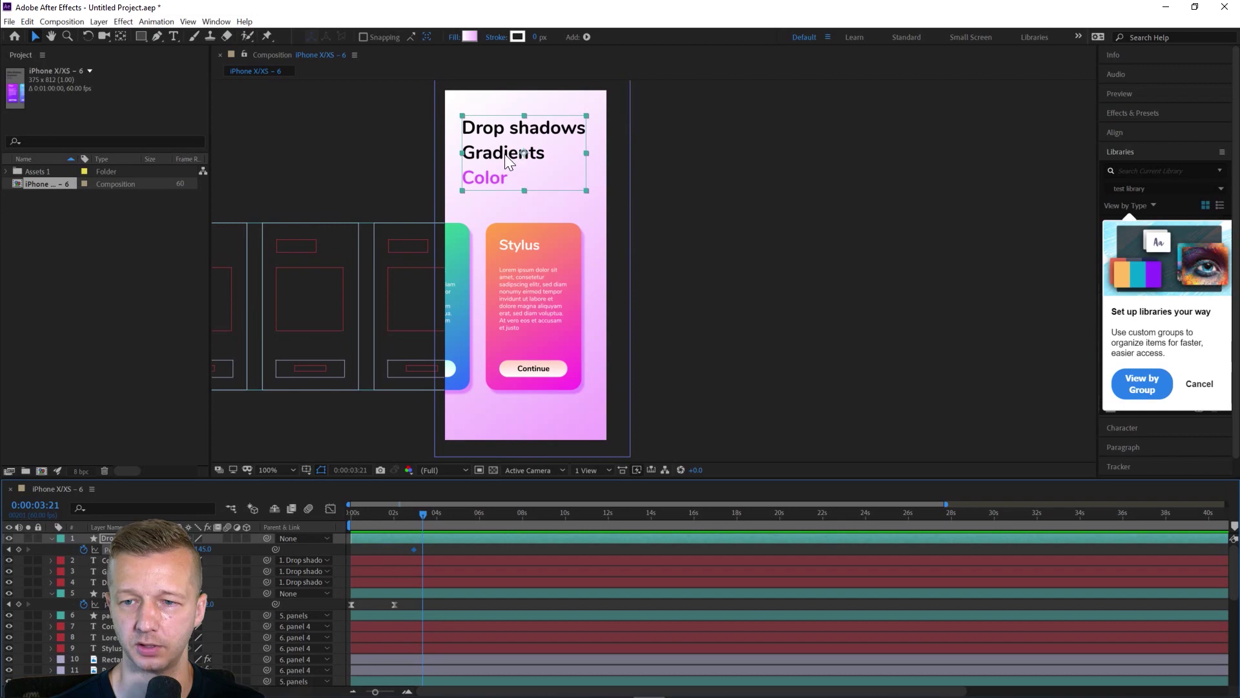
pyautogui.moveTo(502, 153); pyautogui.dragTo(354, 163)
# Step: Apply Easy Ease to the heading's position keyframes
pyautogui.click(419, 548)
pyautogui.rightClick(414, 550)
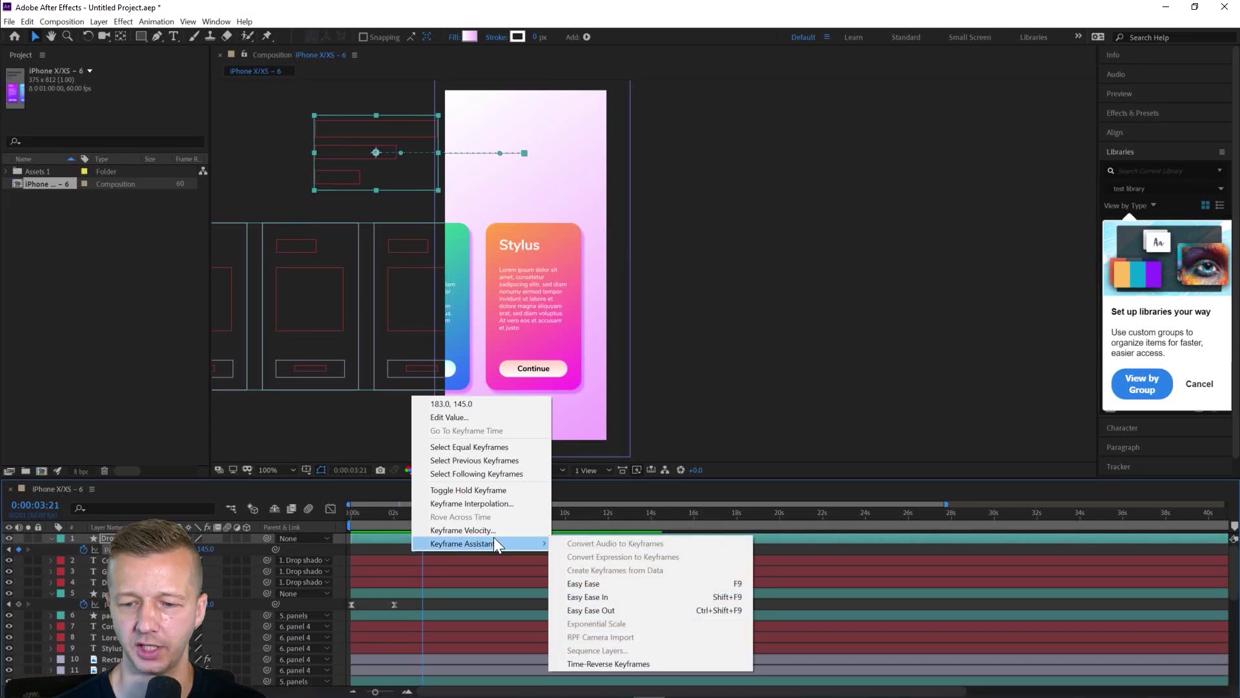
pyautogui.moveTo(517, 544)
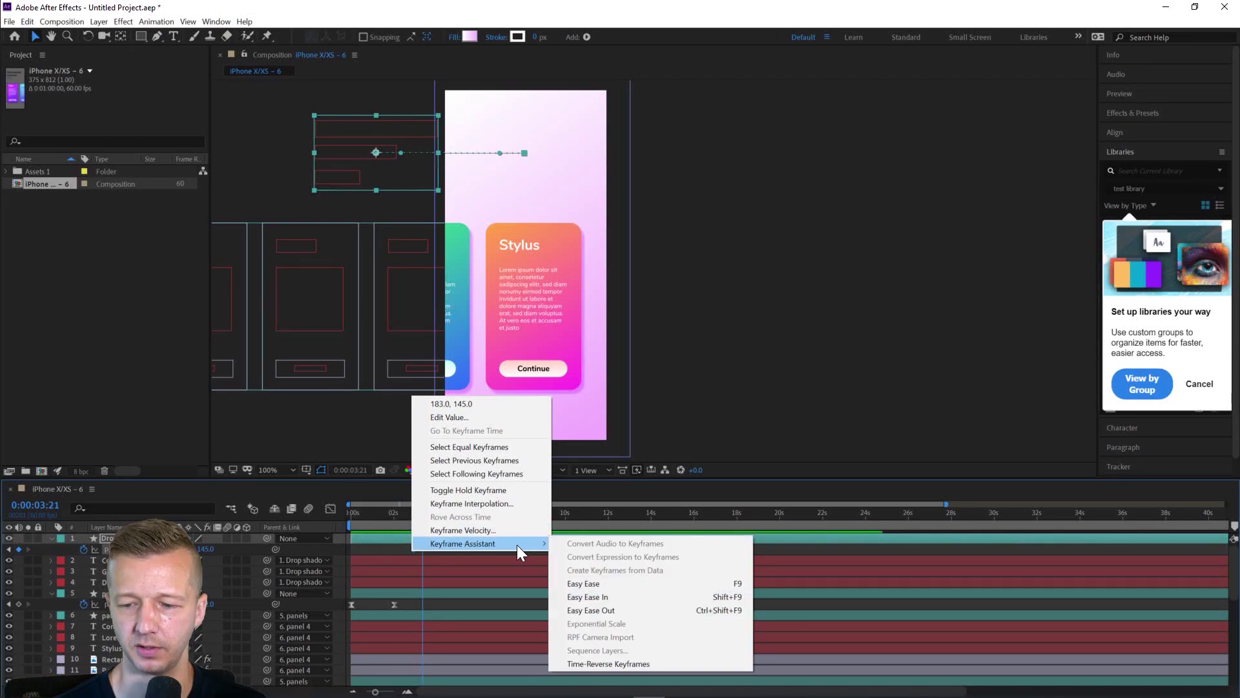
pyautogui.click(597, 587)
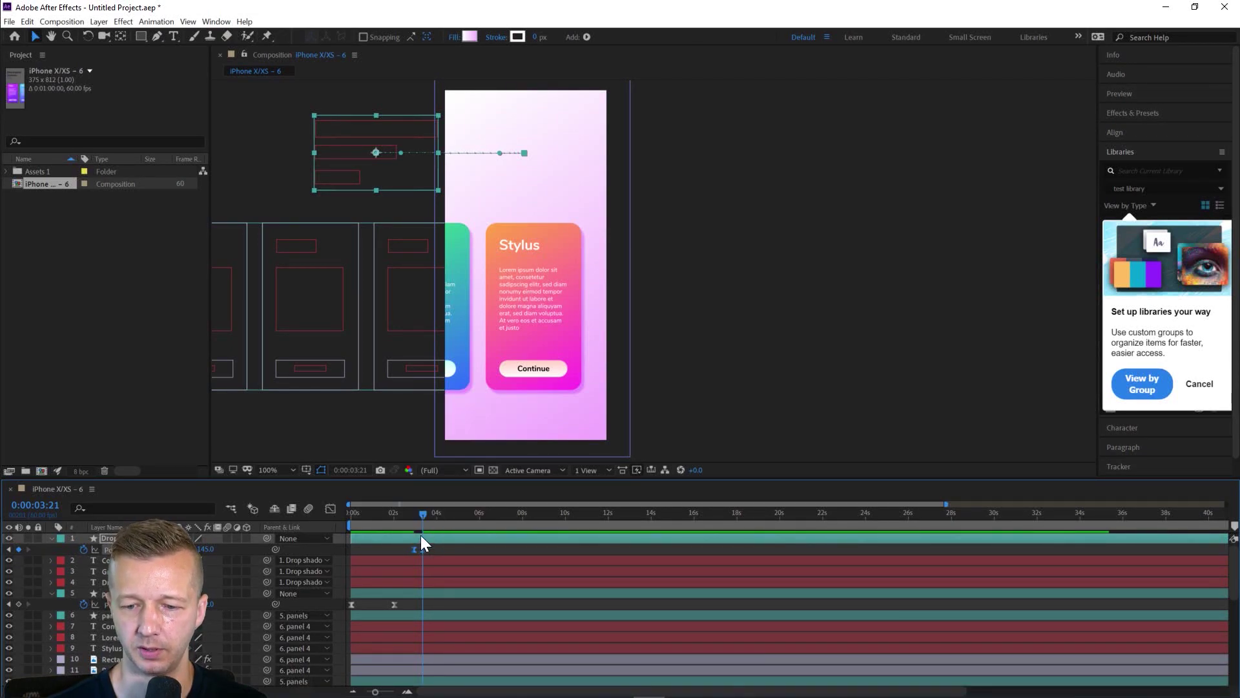
# Step: Check the heading's exit, then undo an accidental move of the Stylus card
pyautogui.moveTo(421, 514); pyautogui.dragTo(417, 514)
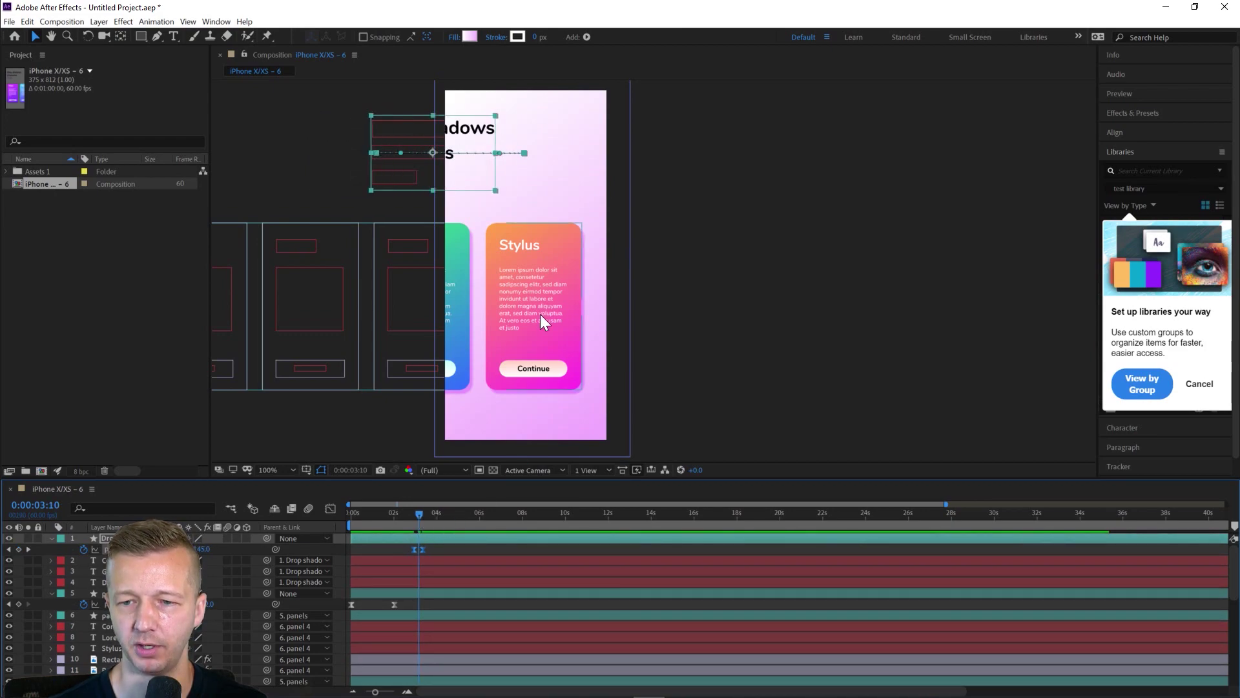
pyautogui.click(573, 235)
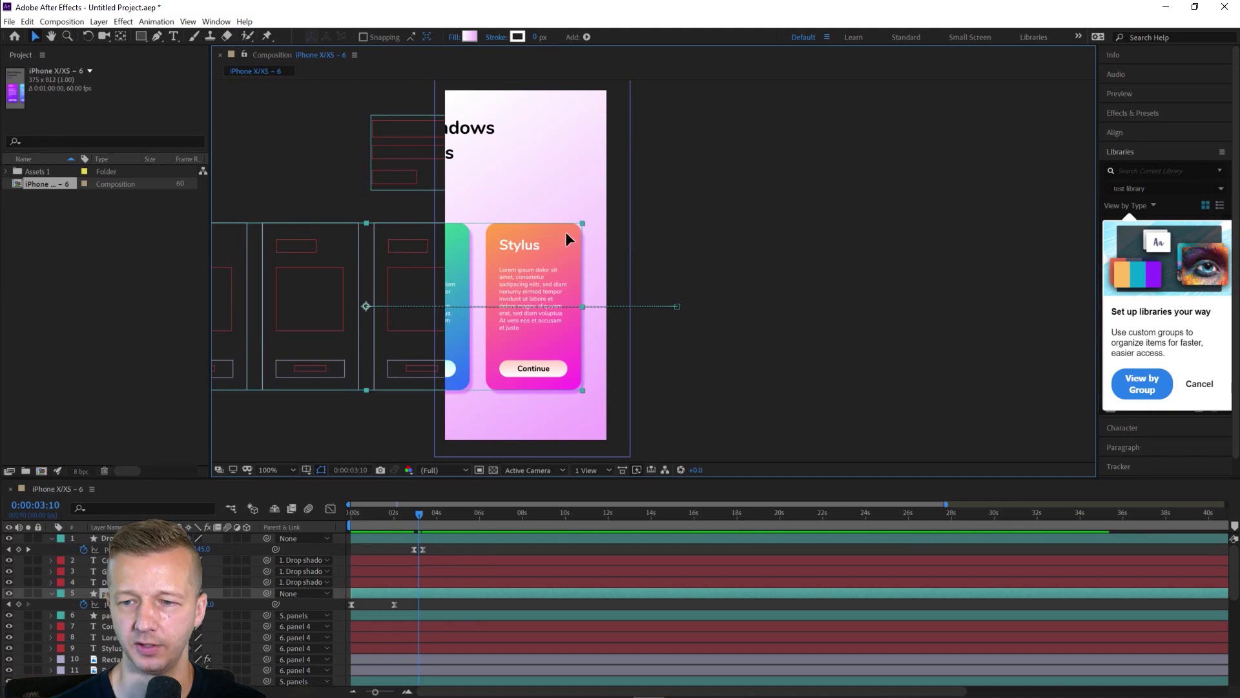
pyautogui.click(107, 616)
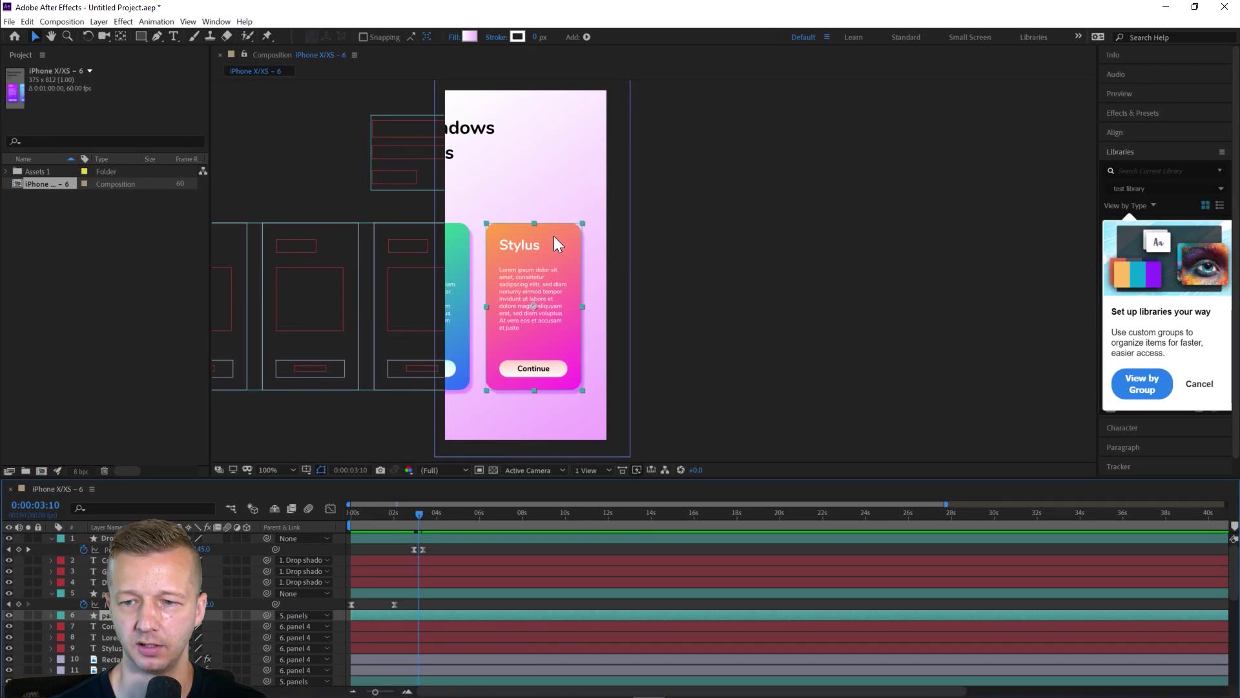
pyautogui.moveTo(567, 229); pyautogui.dragTo(595, 200)
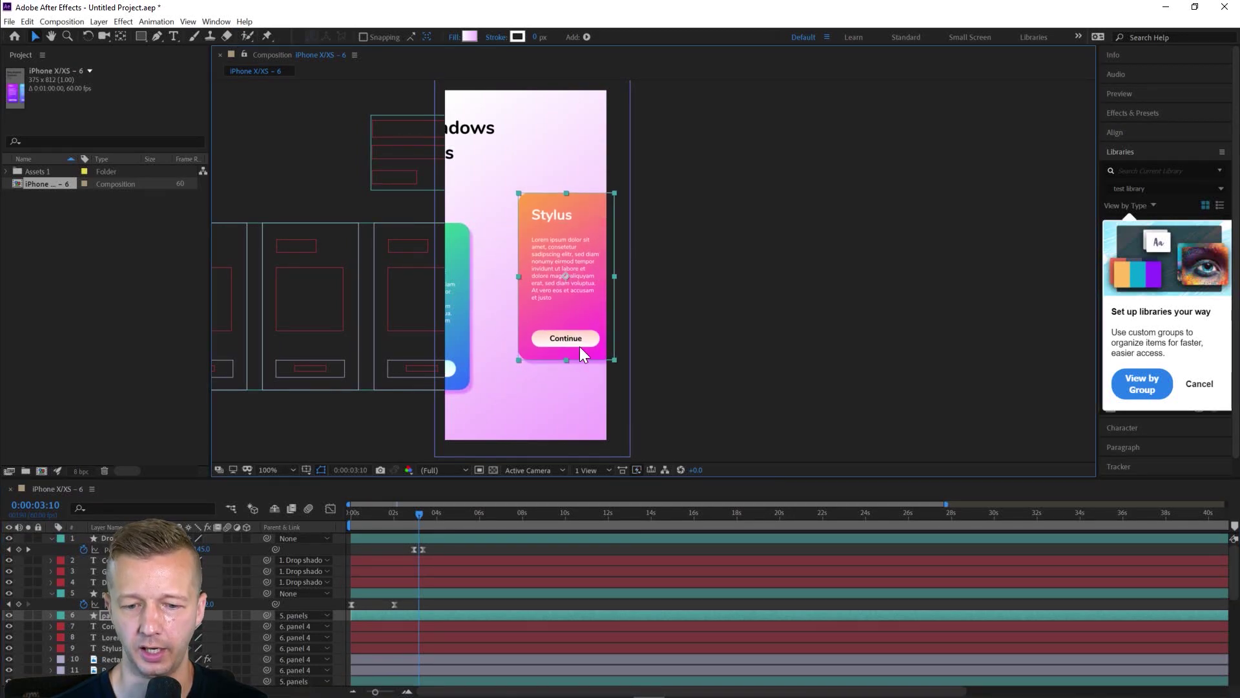
pyautogui.hotkey('ctrl', 'z')
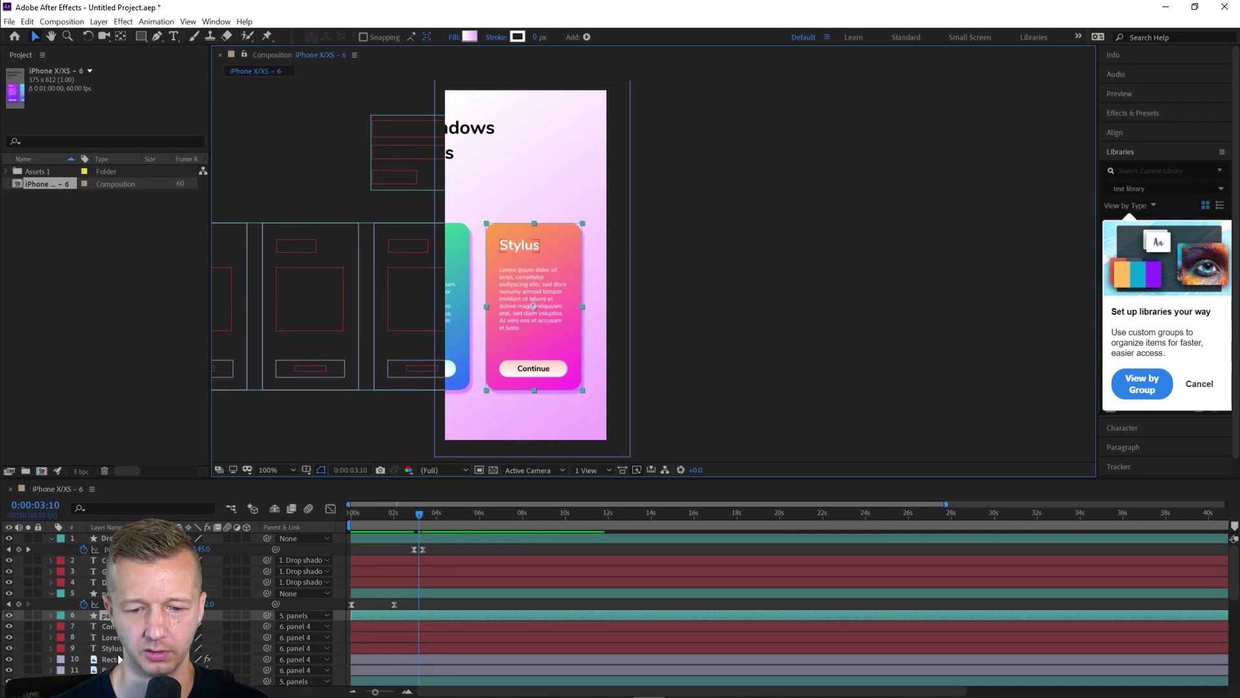
# Step: Select the Stylus card's background Rectangle layer and reveal its Position and Scale (P, Shift+S)
pyautogui.click(110, 670)
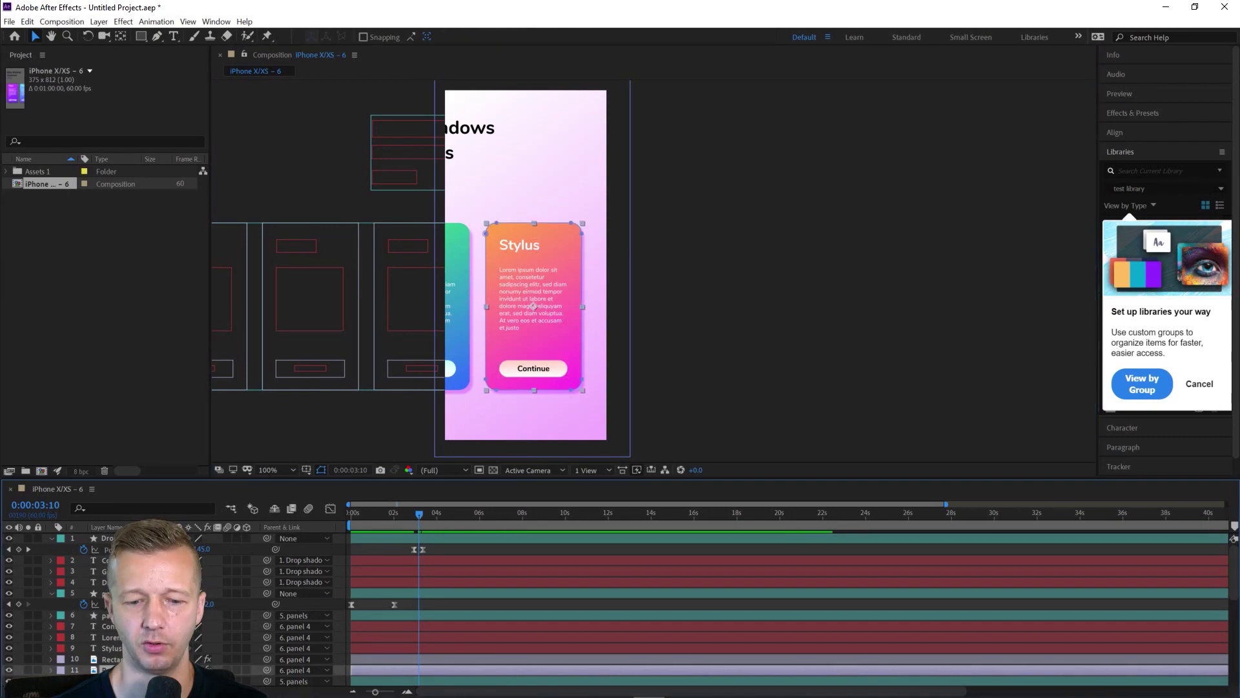
pyautogui.scroll(-1, 616, 607)
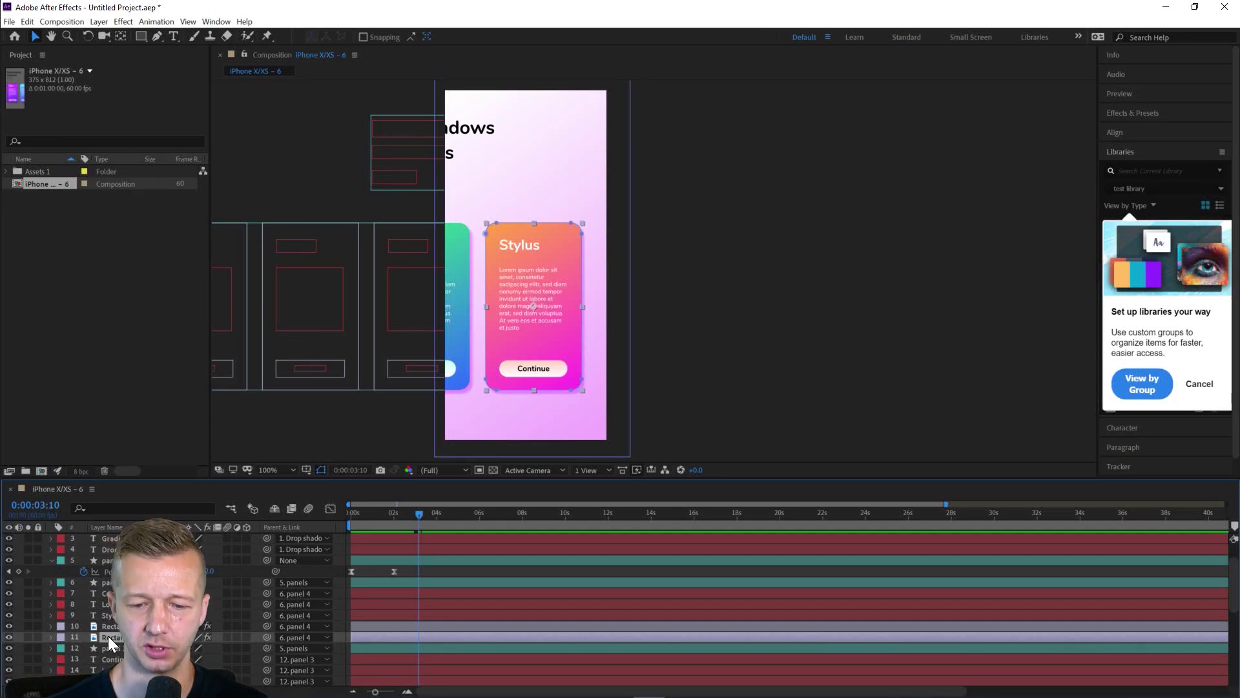
pyautogui.press('p')
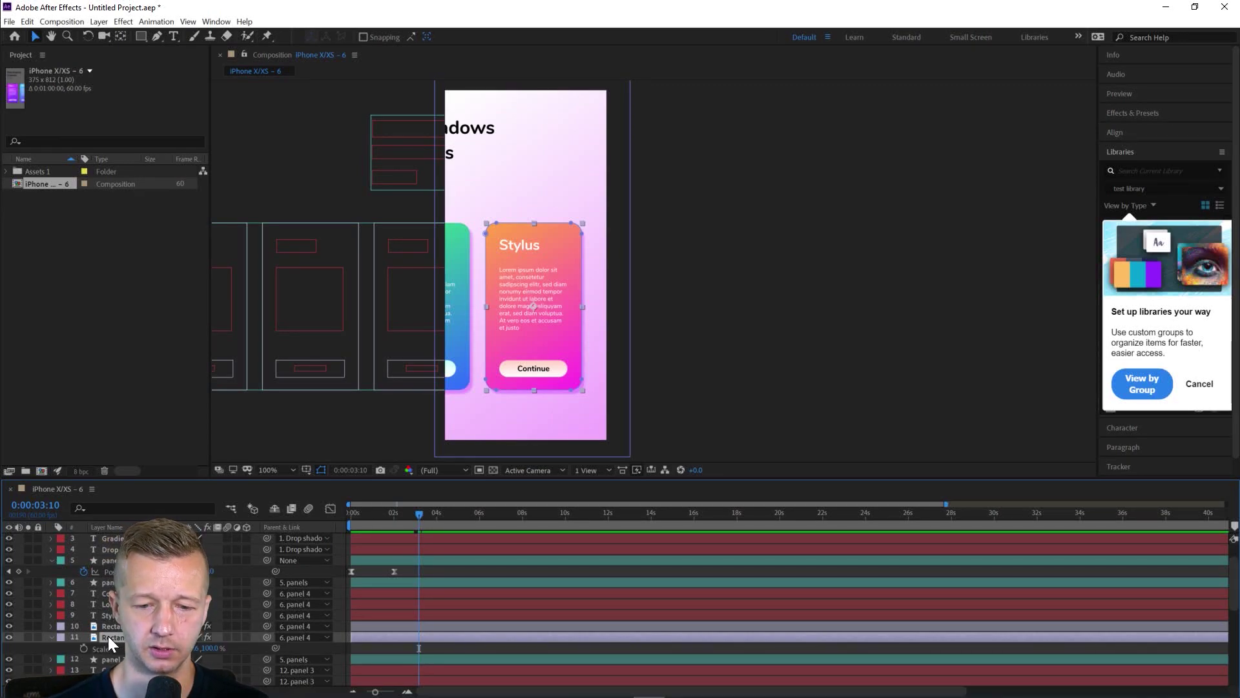
pyautogui.hotkey('shift', 's')
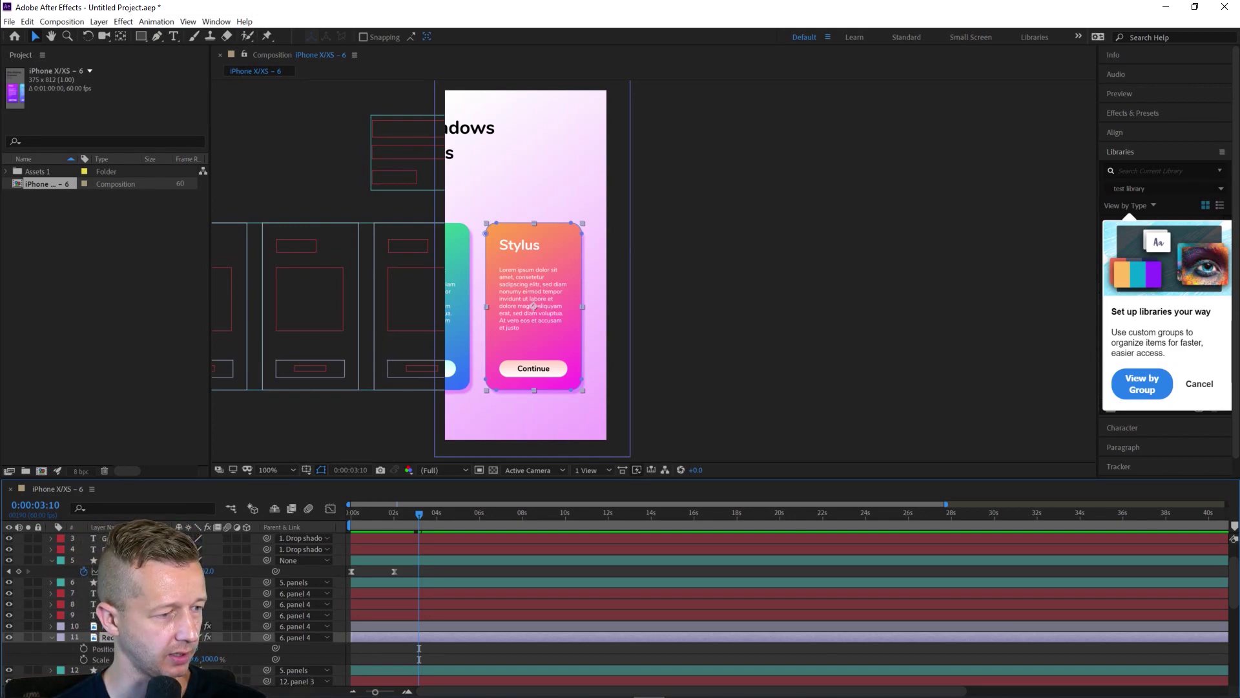
# Step: Set starting Position and Scale keyframes on Rectangle 1 at 3:10
pyautogui.moveTo(186, 11); pyautogui.dragTo(436, 8)
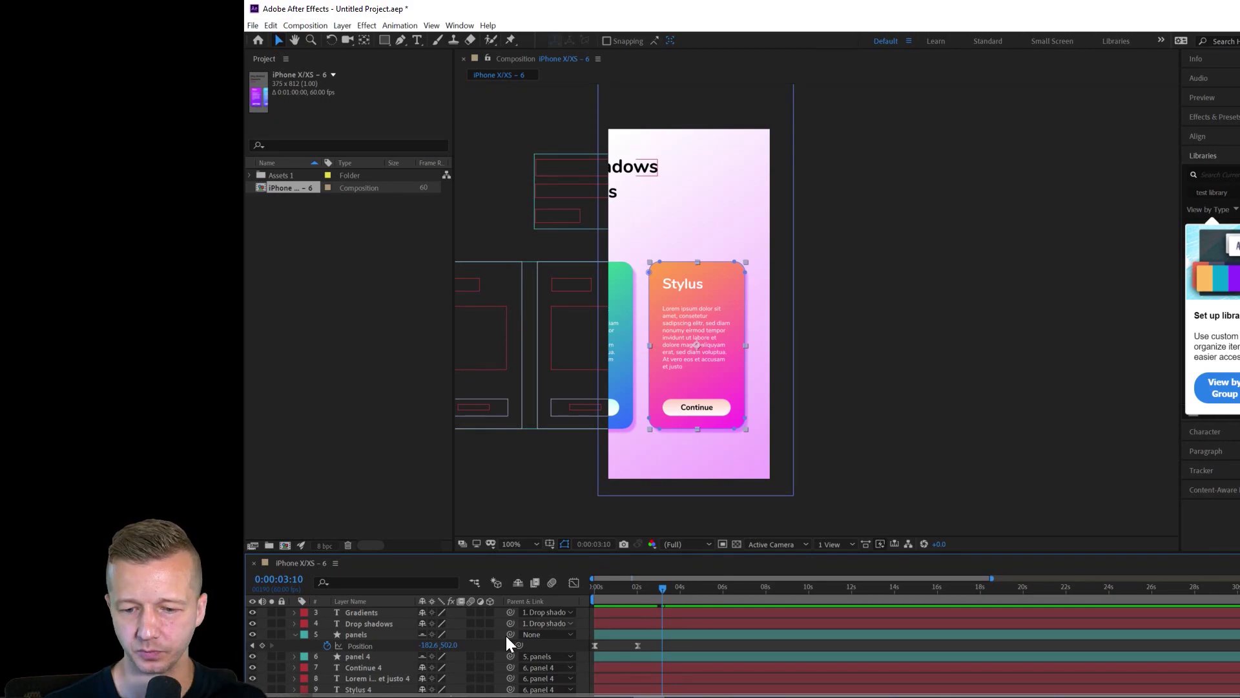
pyautogui.press('p')
pyautogui.hotkey('shift', 's')
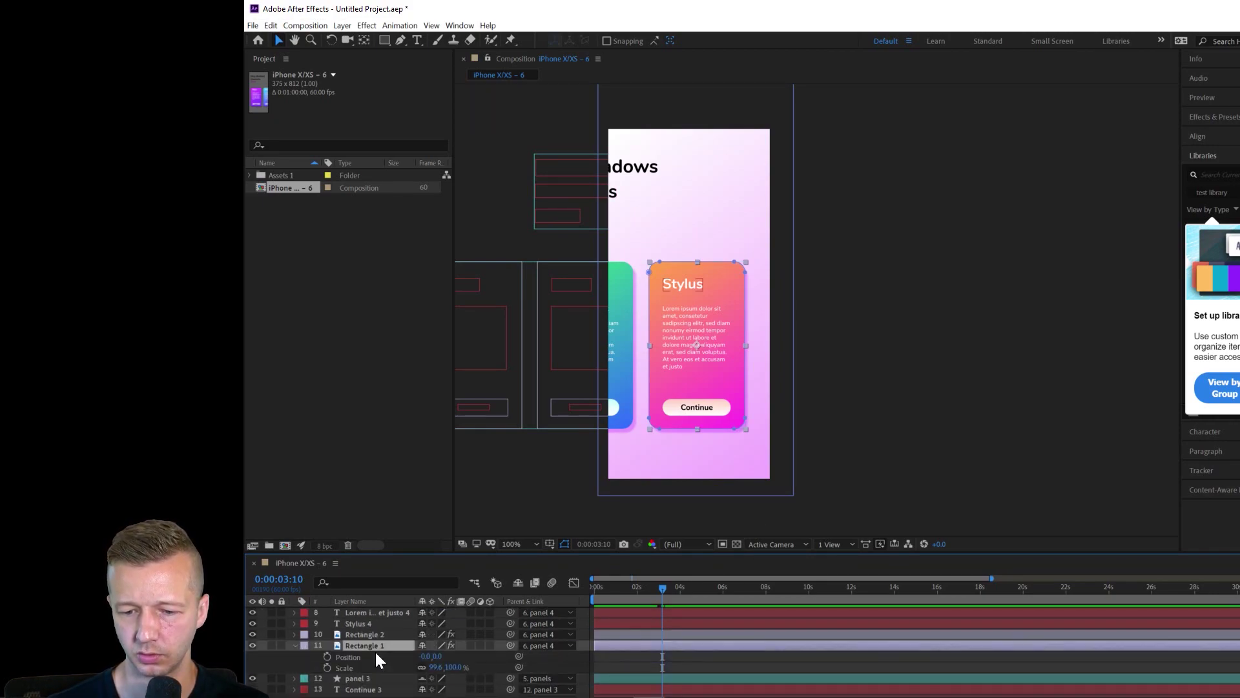
pyautogui.click(327, 656)
pyautogui.click(327, 667)
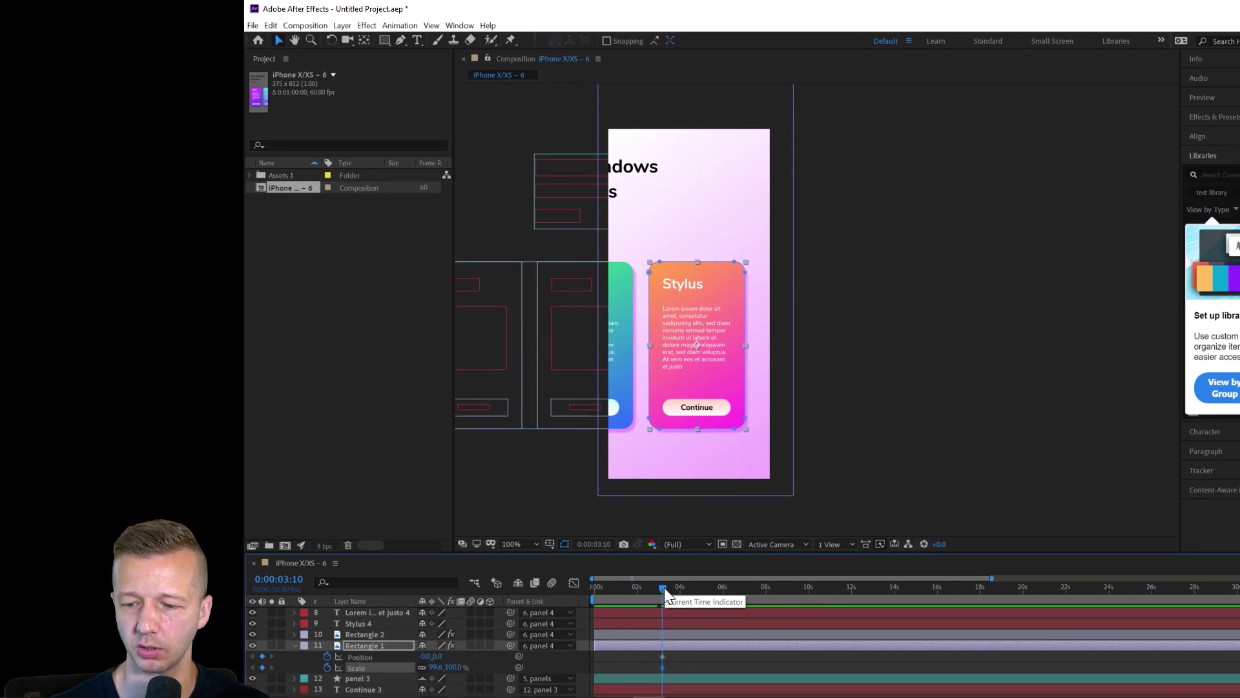
# Step: At 3:46, scale Rectangle 1 up to about 192% so it fills the phone screen
pyautogui.moveTo(664, 587); pyautogui.dragTo(676, 586)
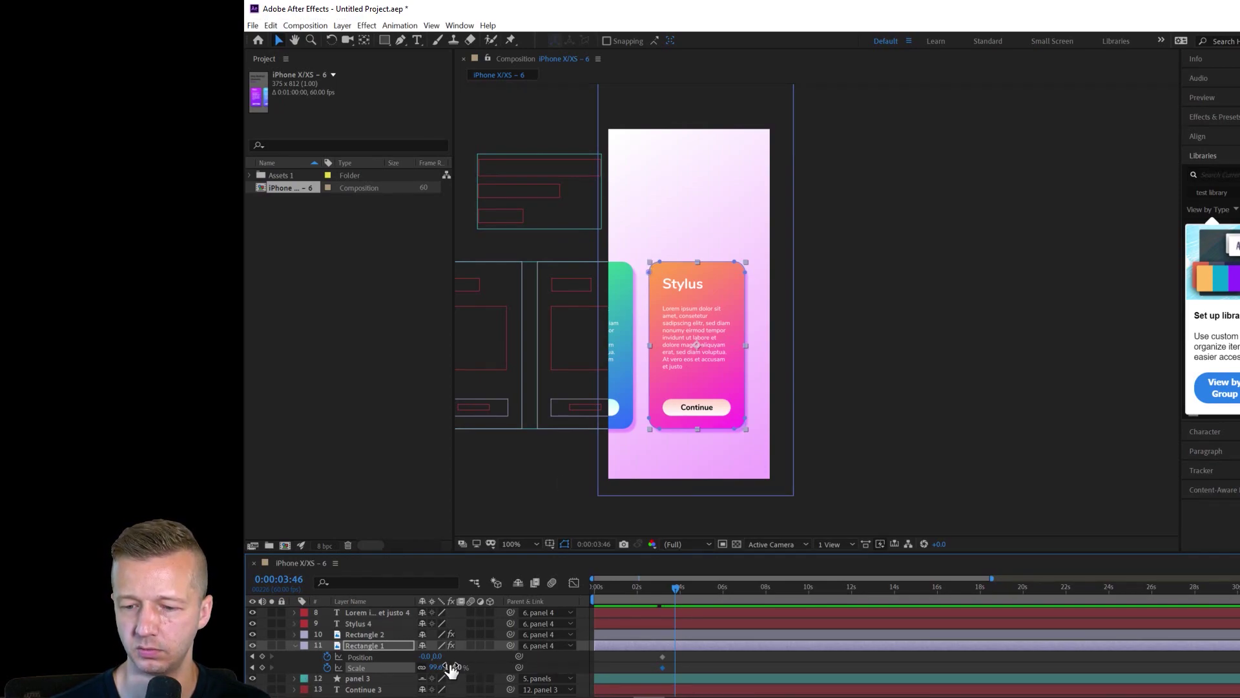
pyautogui.moveTo(449, 666); pyautogui.dragTo(485, 653)
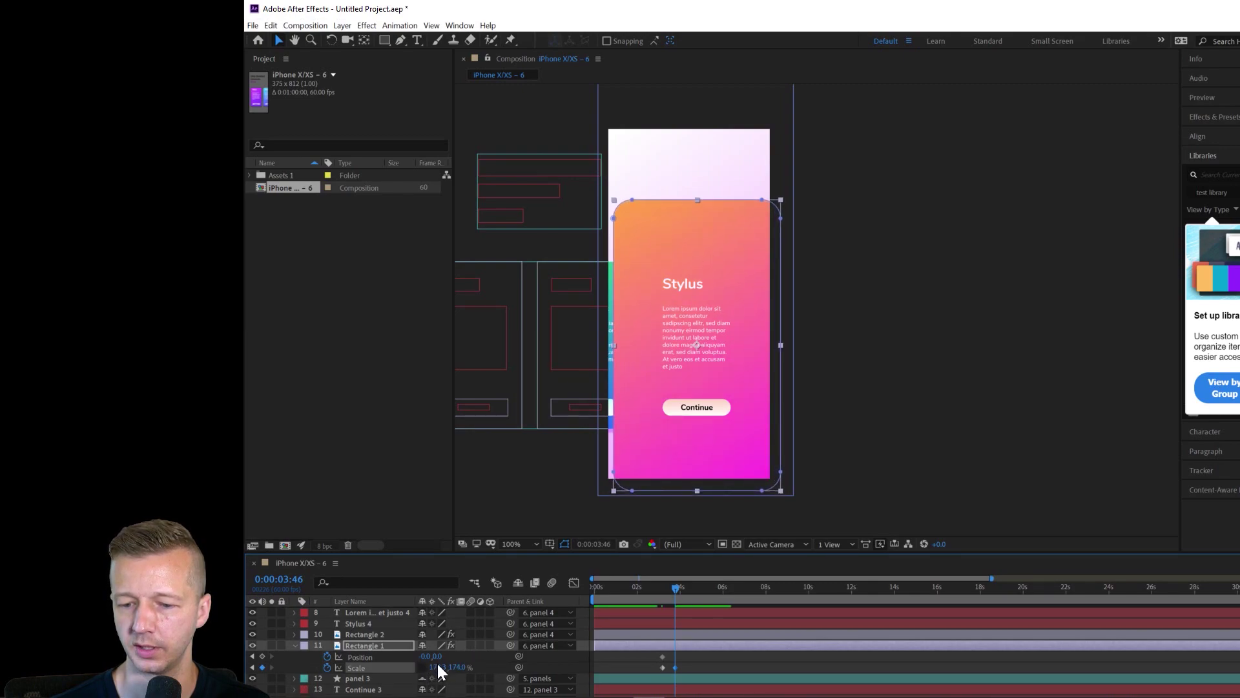
pyautogui.moveTo(446, 667); pyautogui.dragTo(381, 651)
pyautogui.moveTo(676, 589); pyautogui.dragTo(665, 593)
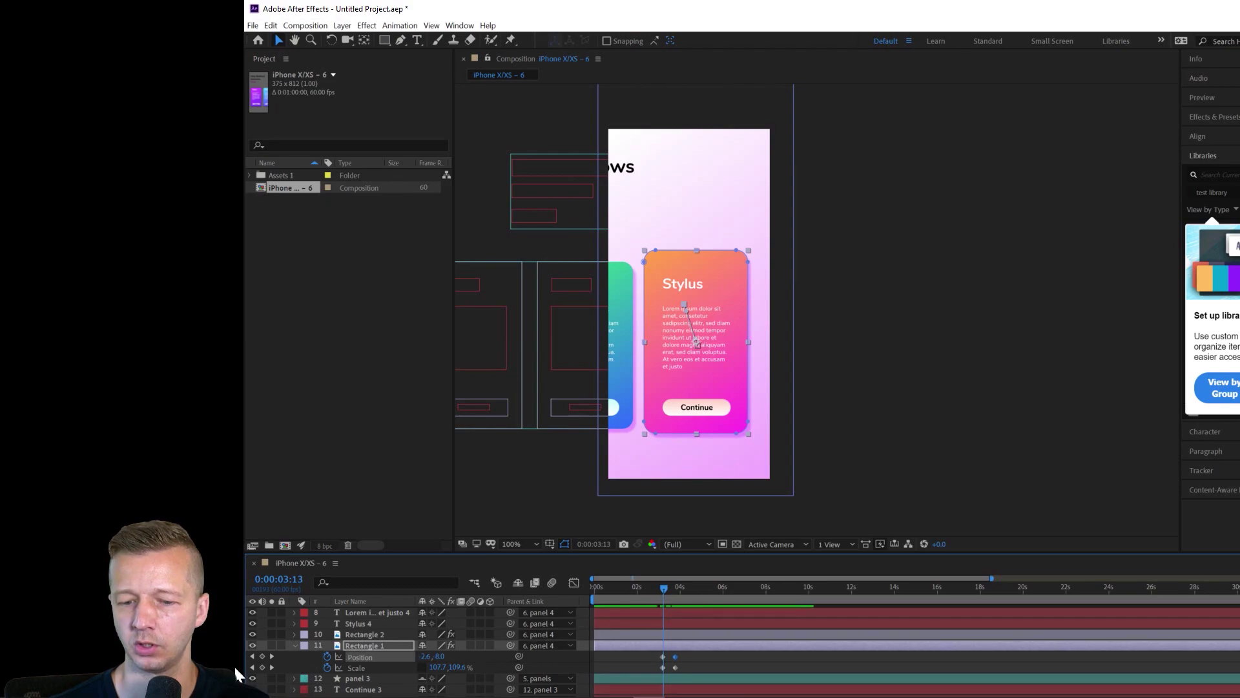
# Step: Keyframe the Stylus and Lorem text layers at 3:10 and scale them to 172% at 3:46
pyautogui.click(253, 657)
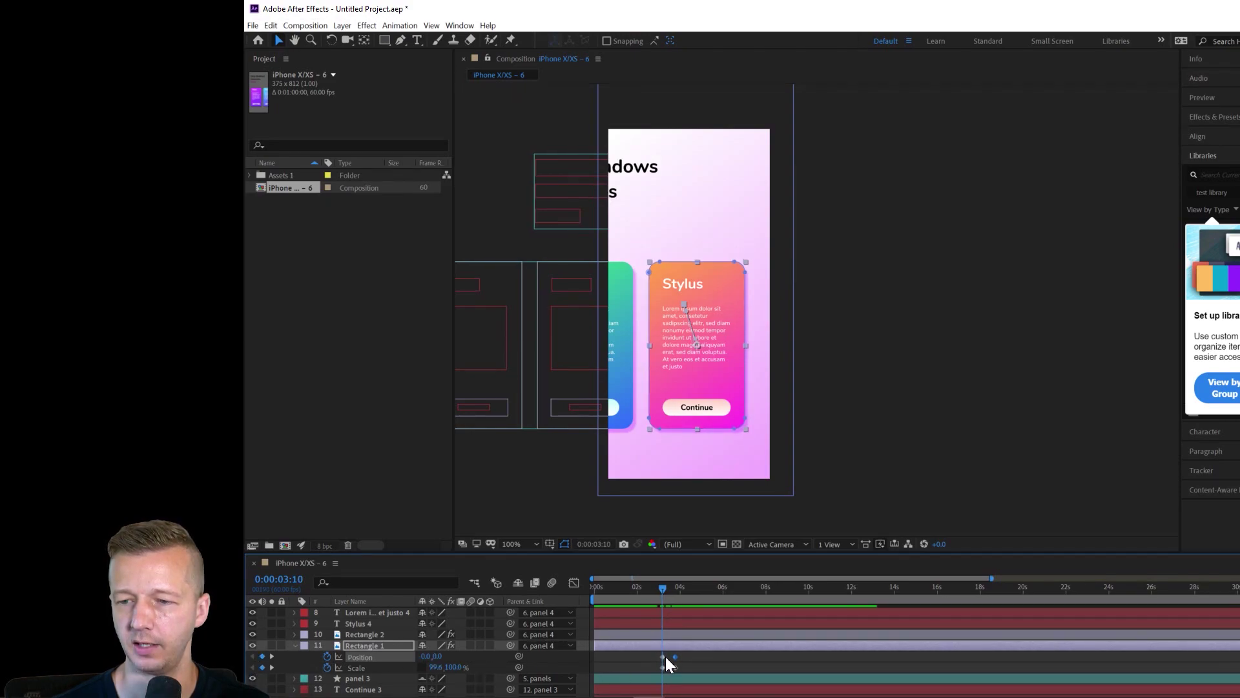
pyautogui.click(367, 622)
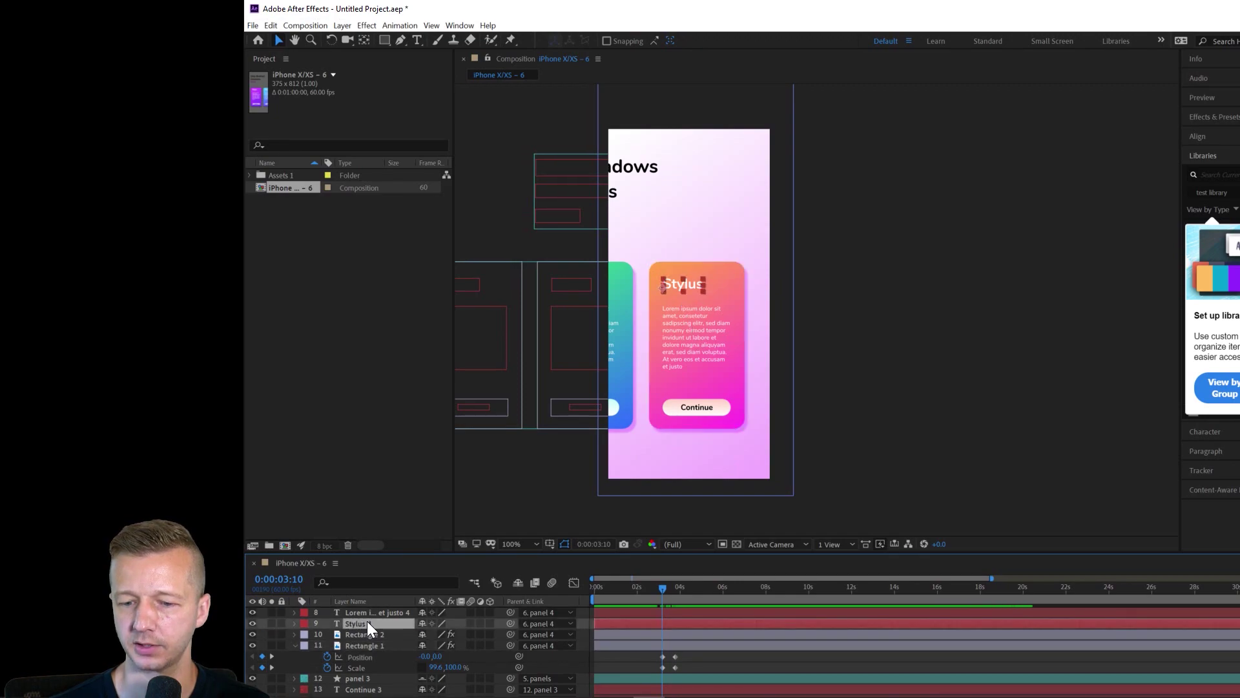
pyautogui.keyDown('ctrl'); pyautogui.click(369, 613); pyautogui.keyUp('ctrl')
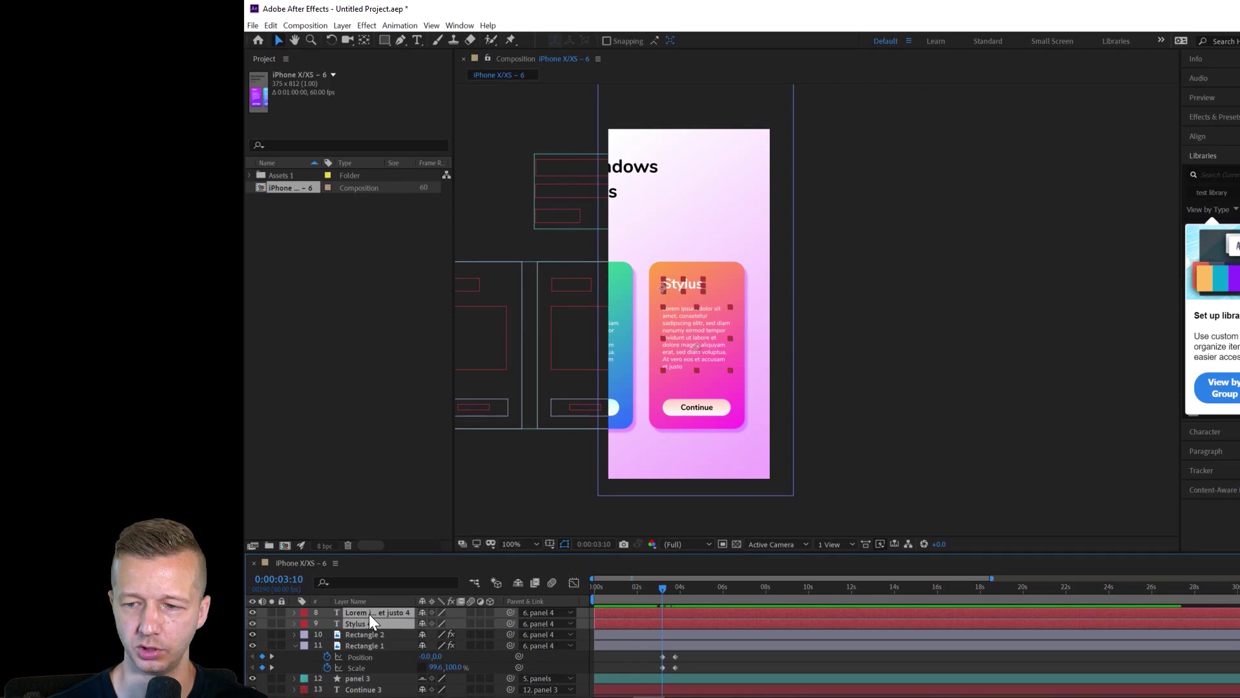
pyautogui.press('p')
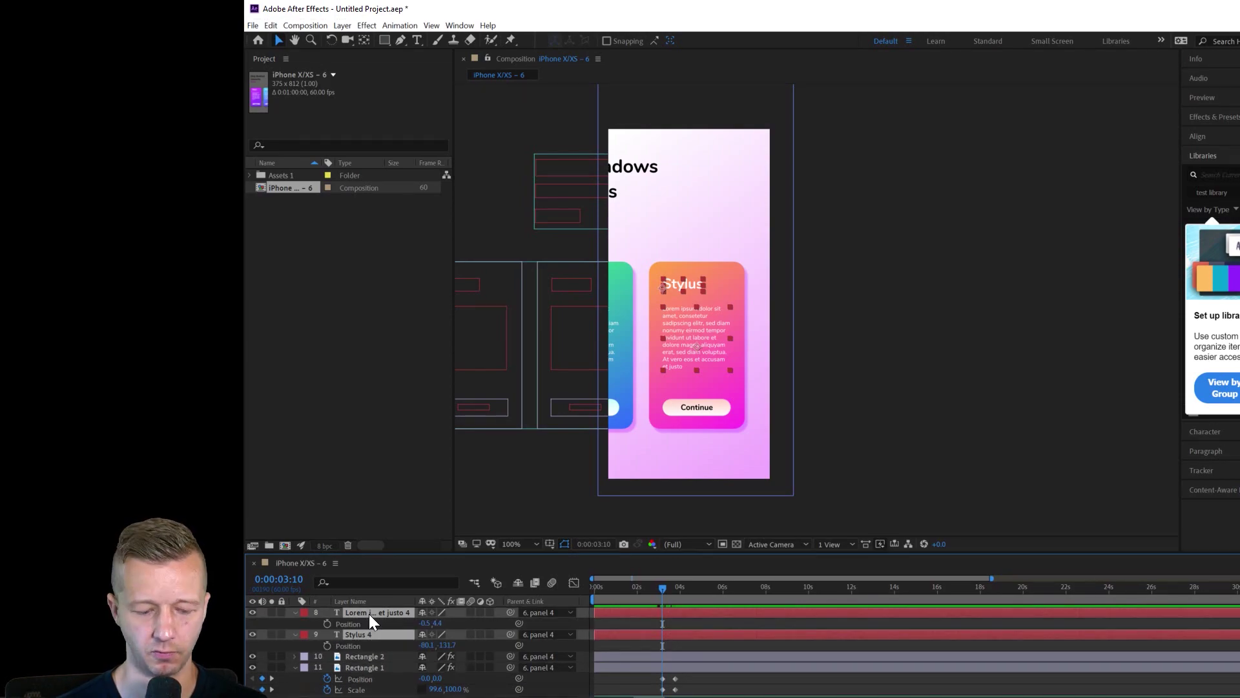
pyautogui.hotkey('shift', 's')
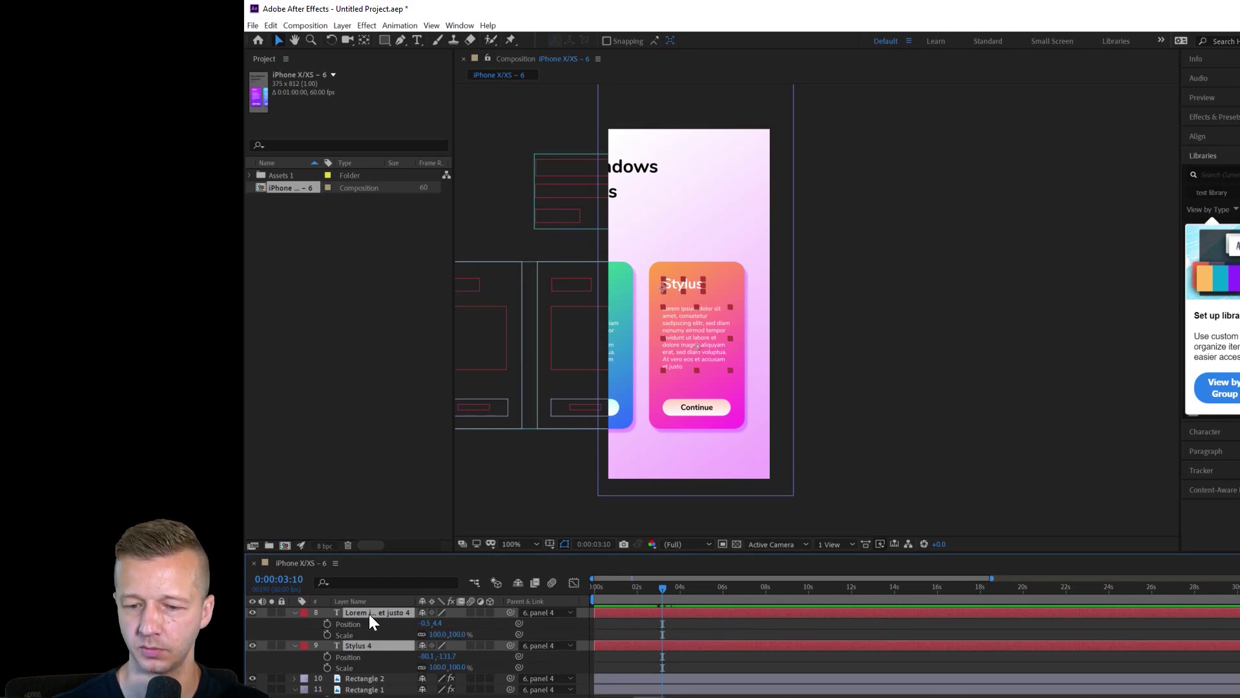
pyautogui.click(327, 625)
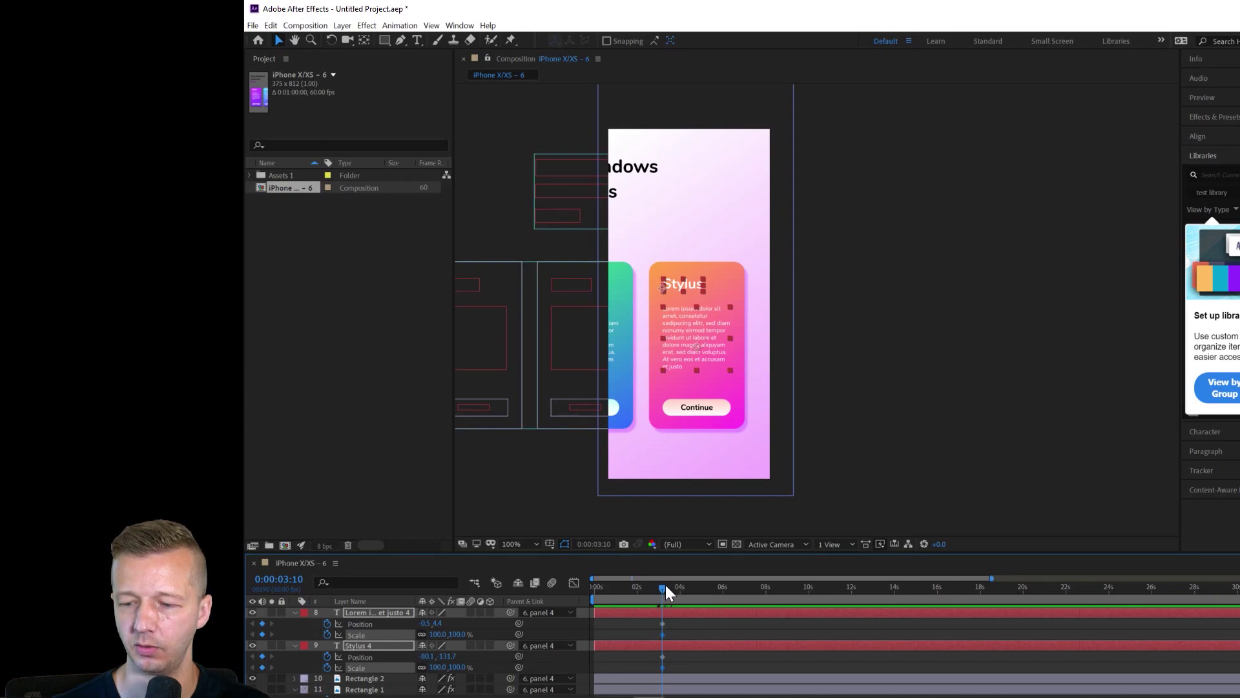
pyautogui.moveTo(667, 584); pyautogui.dragTo(678, 583)
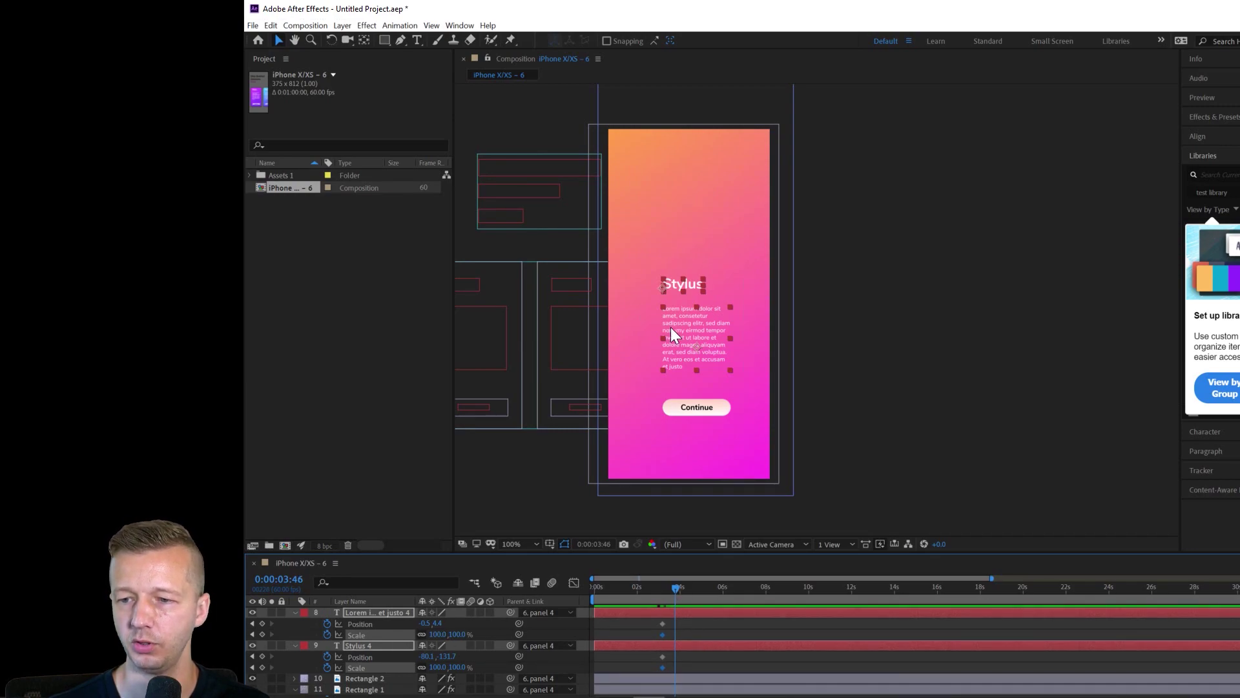
pyautogui.moveTo(437, 635); pyautogui.dragTo(473, 627)
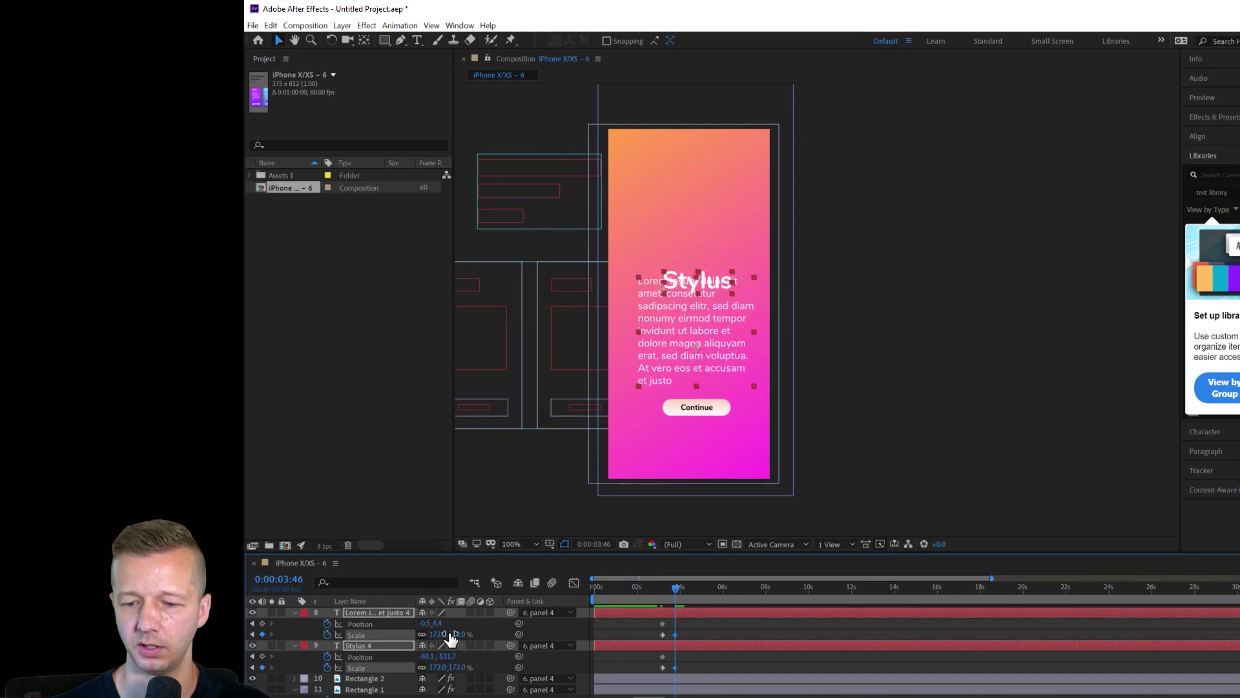
# Step: Drag the Lorem paragraph and Stylus title up toward the top-left of the enlarged card
pyautogui.click(364, 622)
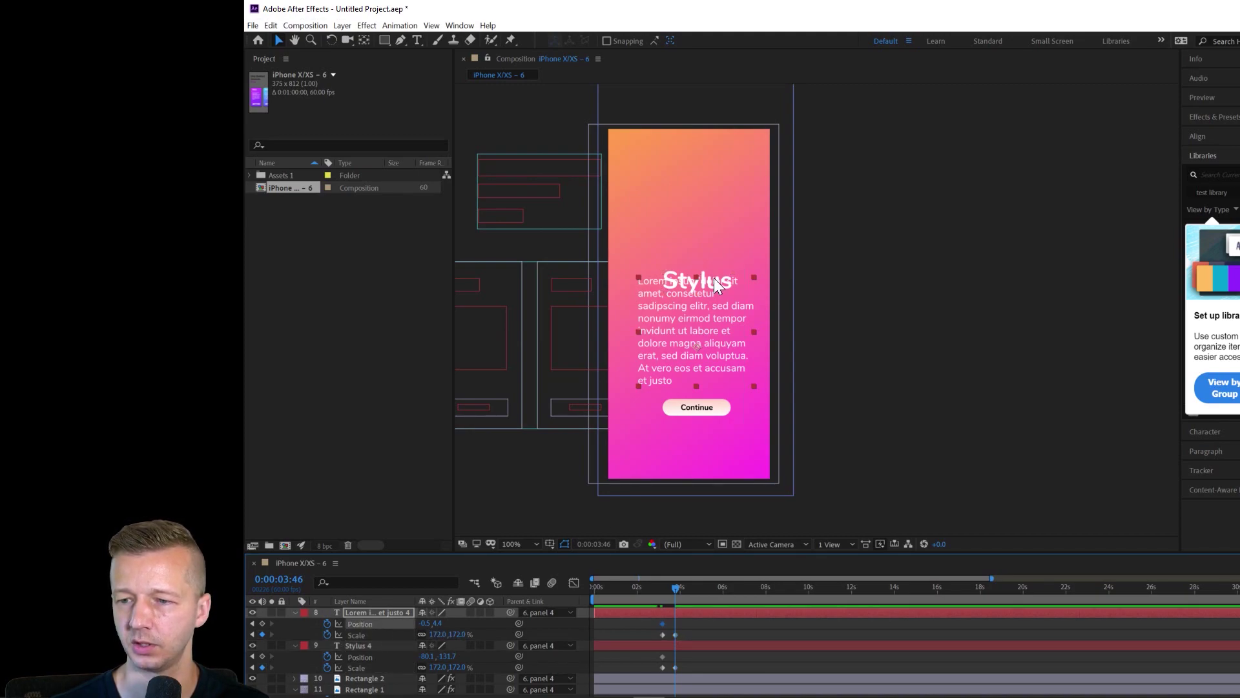
pyautogui.moveTo(715, 278); pyautogui.dragTo(656, 208)
pyautogui.click(355, 644)
pyautogui.click(694, 318)
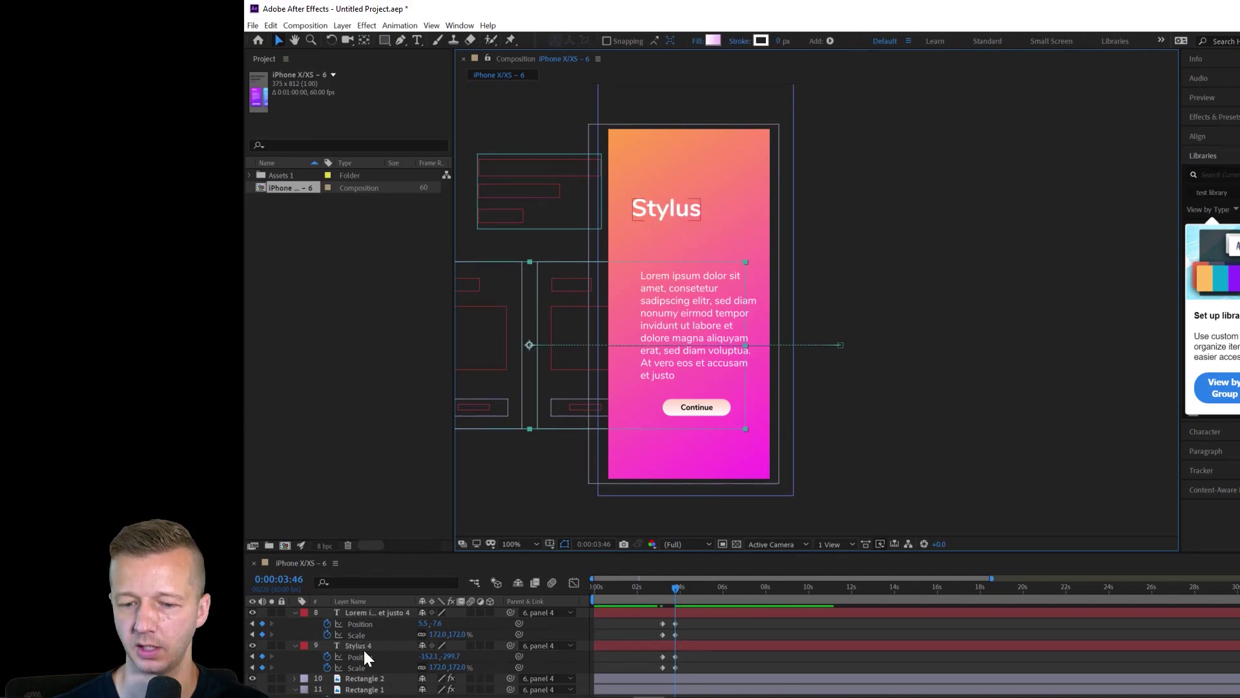
pyautogui.click(367, 611)
pyautogui.moveTo(680, 284); pyautogui.dragTo(673, 251)
pyautogui.moveTo(655, 200); pyautogui.dragTo(650, 206)
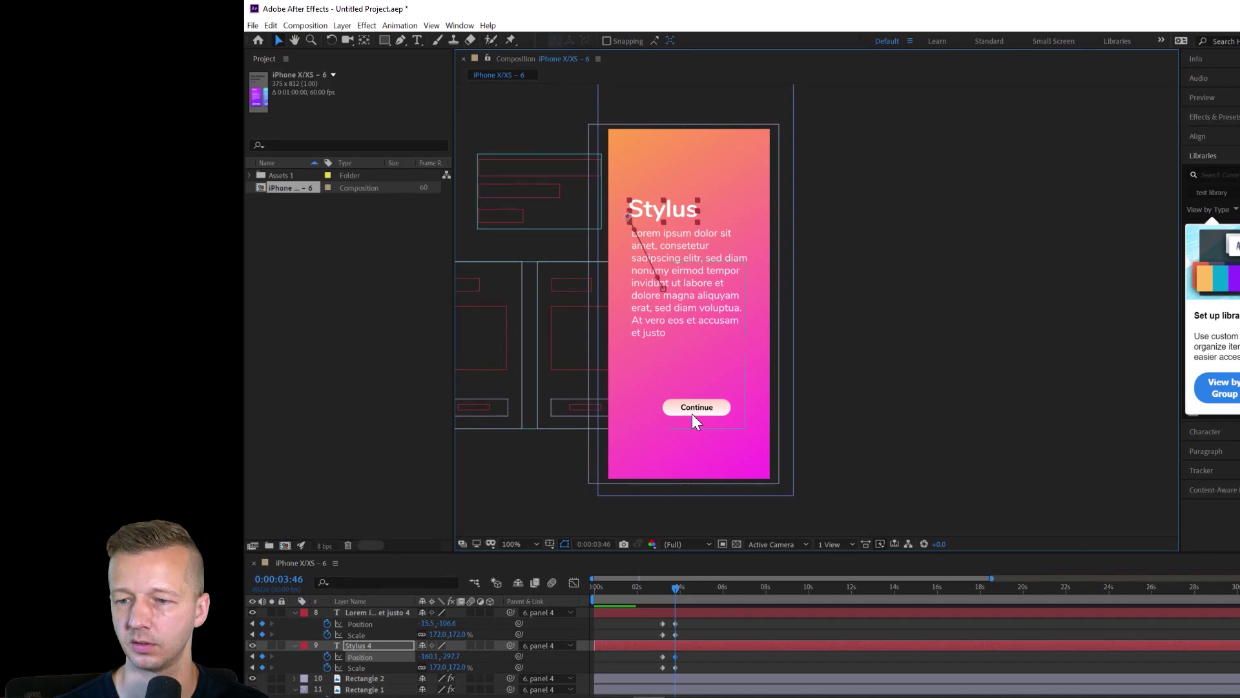
# Step: Nudge the Stylus title right and a few pixels up with the arrow keys
pyautogui.press('Right')
pyautogui.press('Right')
pyautogui.press('Right')
pyautogui.press('Right')
pyautogui.press('Right')
pyautogui.click(855, 219)
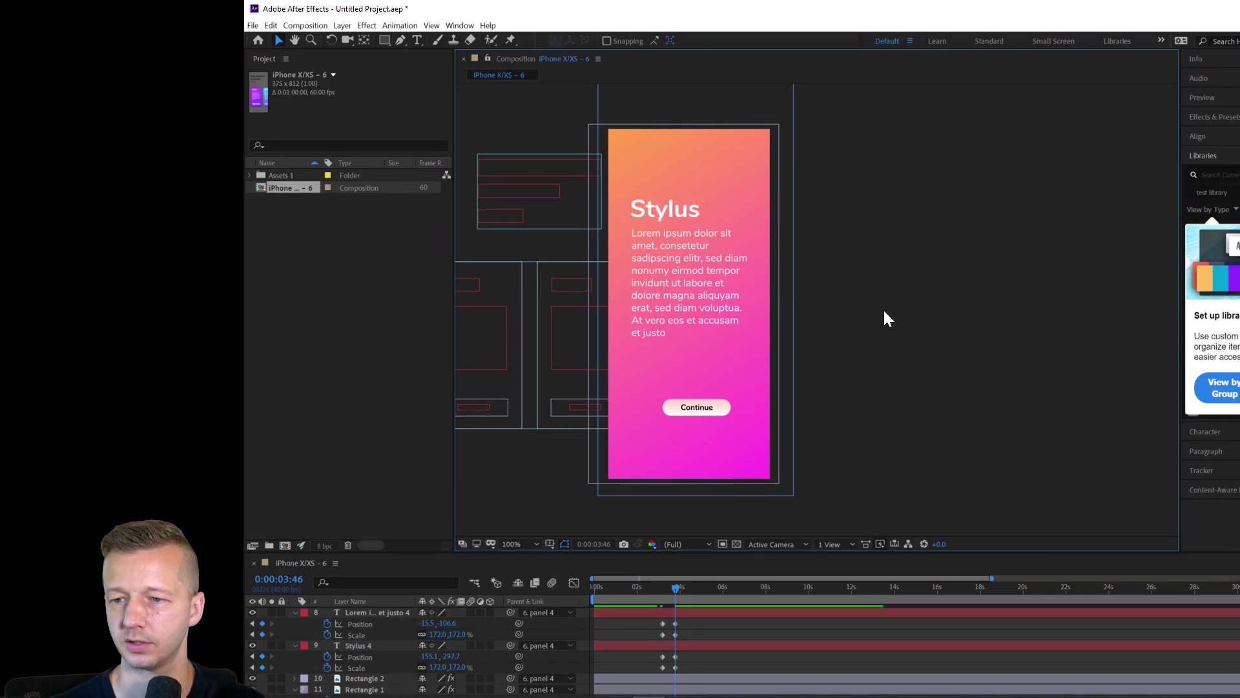
pyautogui.click(652, 208)
pyautogui.hotkey('shift', 'Up')
pyautogui.press('Up')
pyautogui.click(911, 201)
pyautogui.click(665, 204)
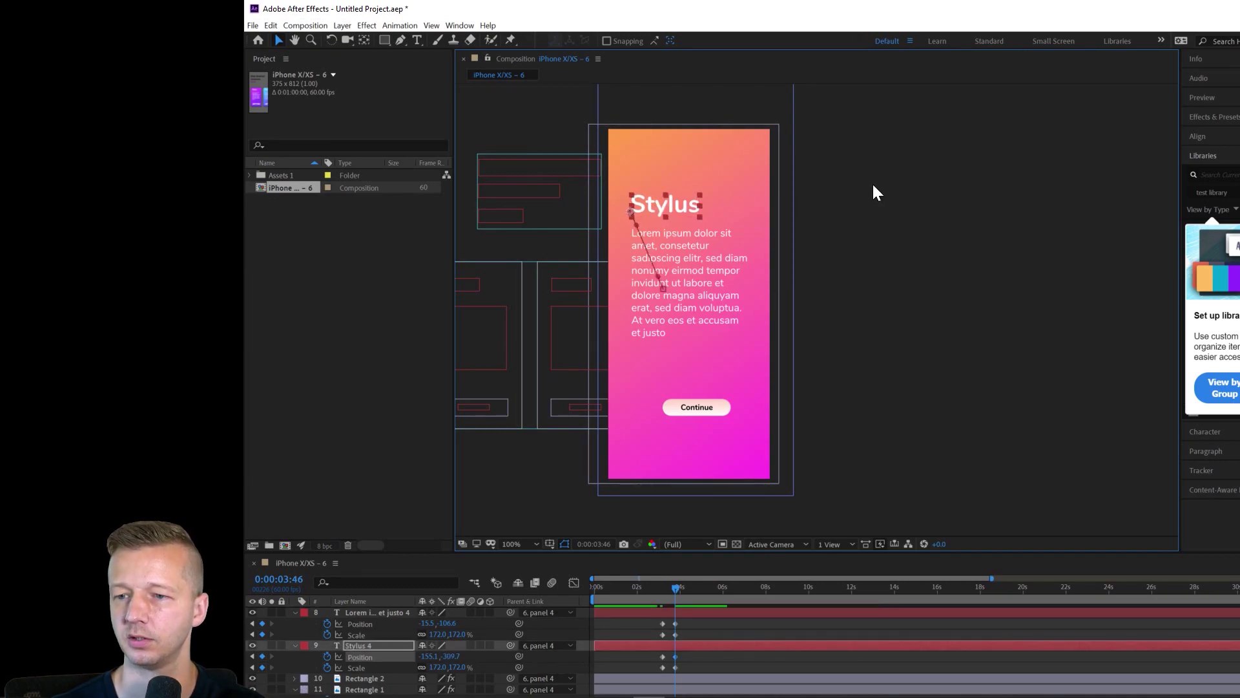
pyautogui.press('Up')
pyautogui.press('Up')
pyautogui.press('Up')
pyautogui.click(904, 215)
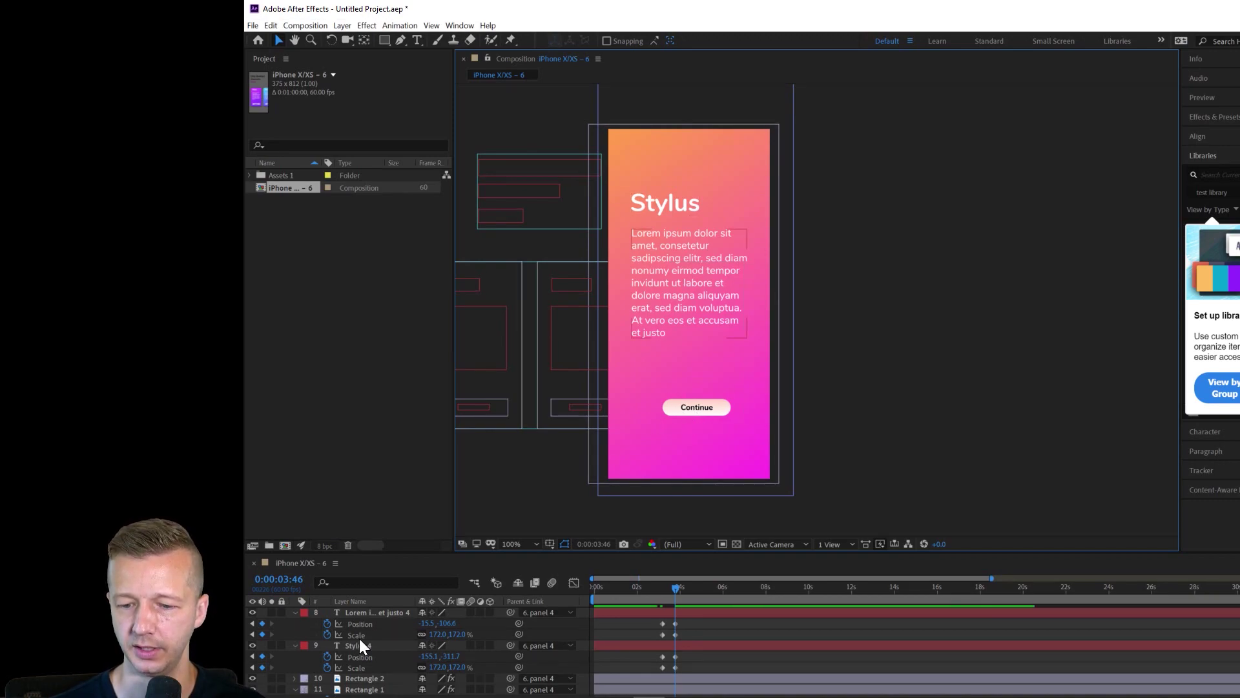
# Step: Move Rectangle 2 above the Lorem text layer and select it together with Continue 4
pyautogui.scroll(2, 354, 649)
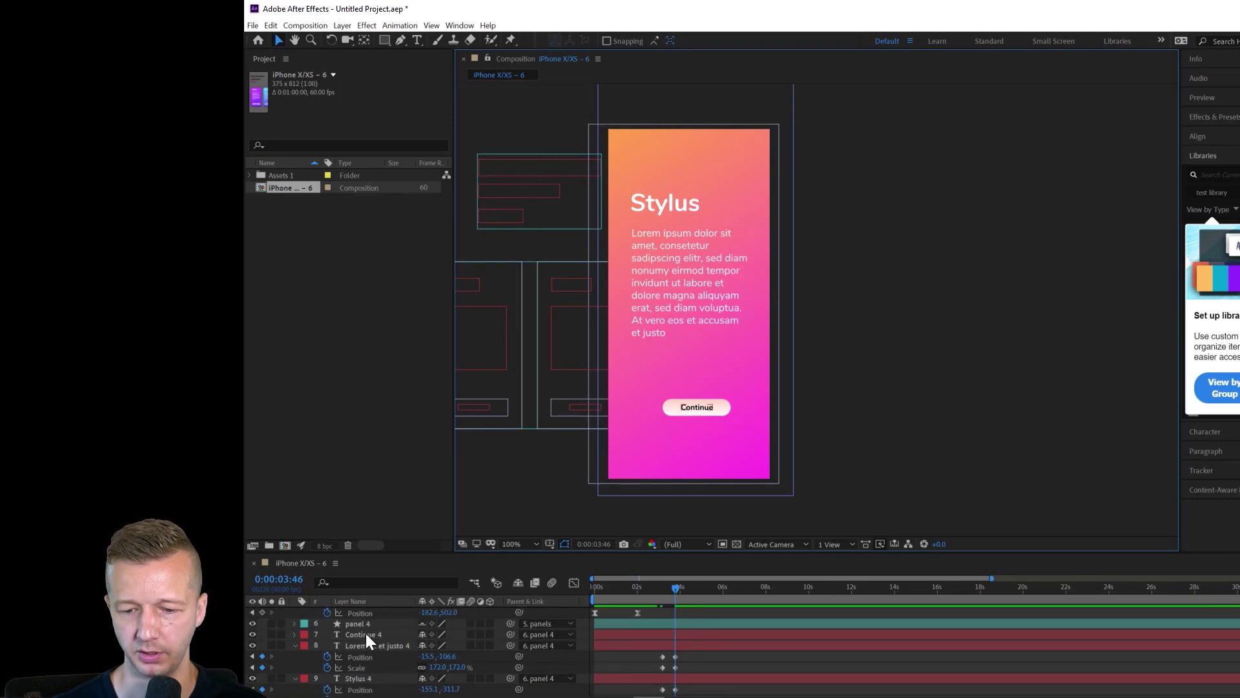
pyautogui.click(368, 633)
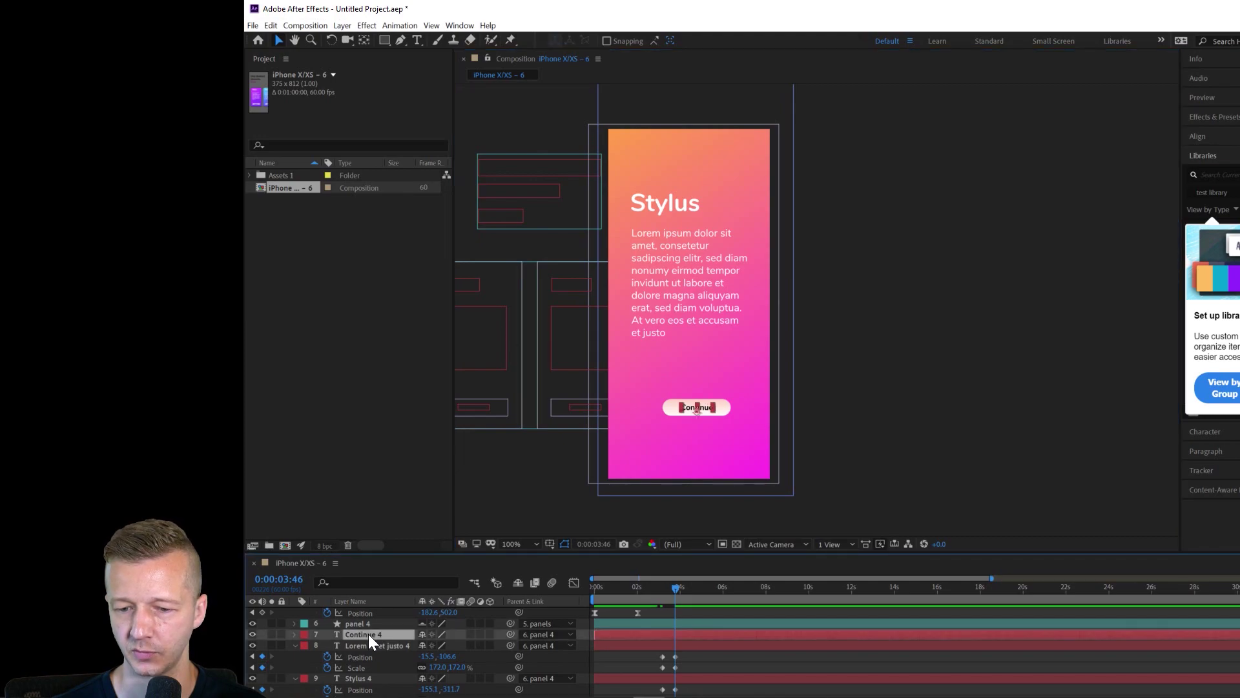
pyautogui.scroll(-2, 369, 657)
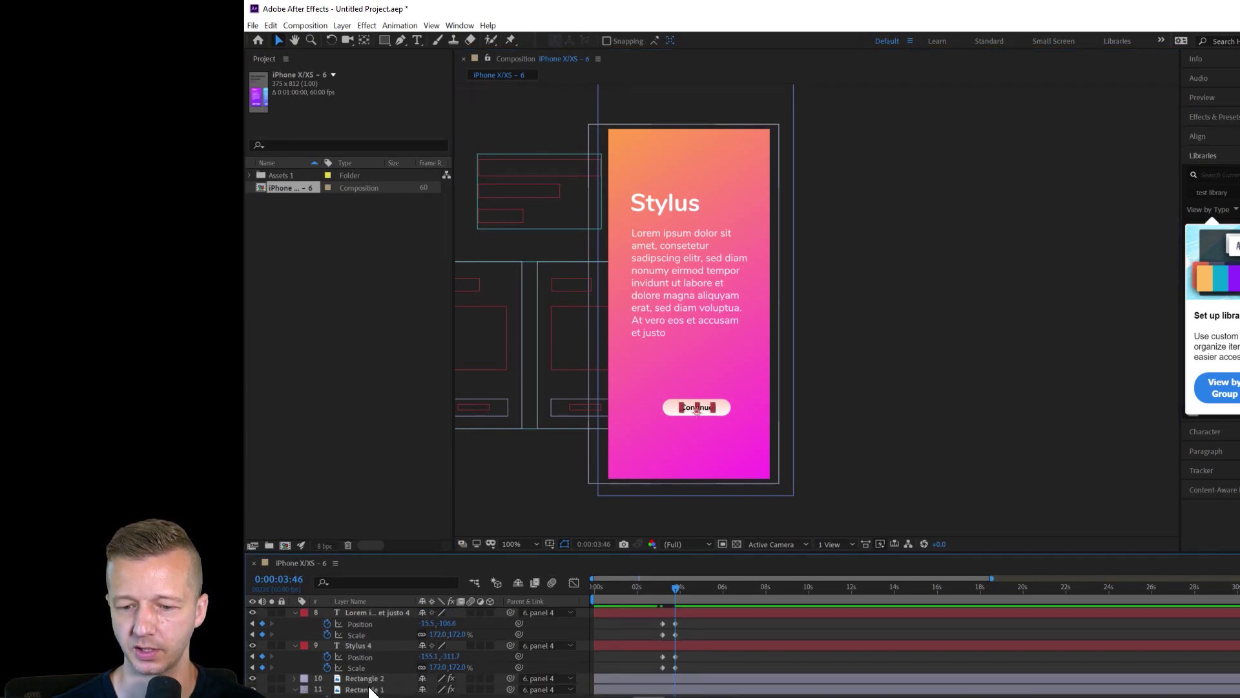
pyautogui.click(371, 689)
pyautogui.click(372, 679)
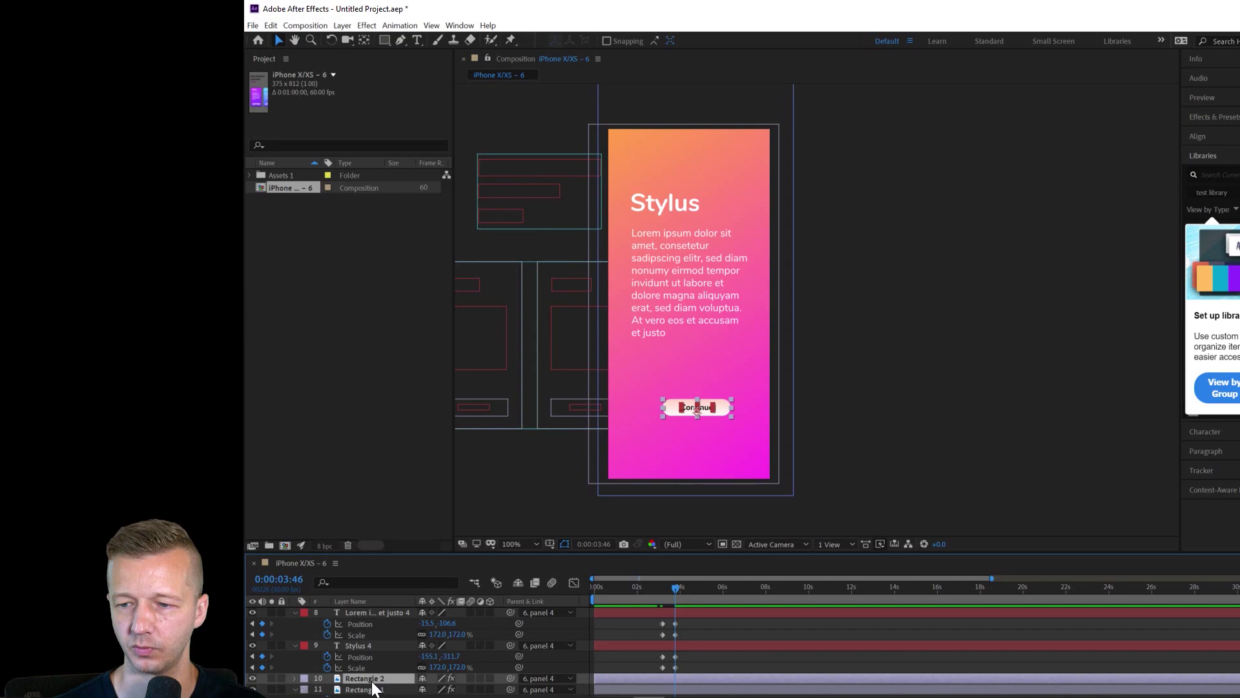
pyautogui.moveTo(382, 673); pyautogui.dragTo(378, 638)
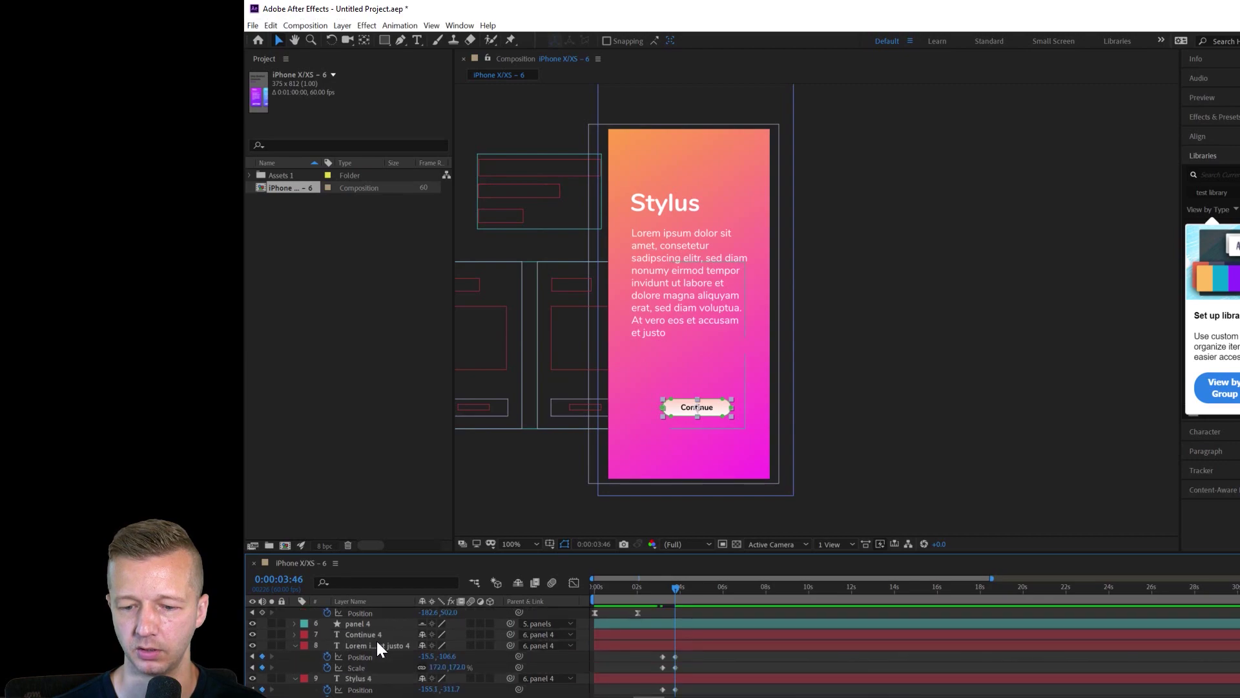
pyautogui.moveTo(401, 553); pyautogui.dragTo(412, 473)
pyautogui.moveTo(371, 625); pyautogui.dragTo(373, 554)
pyautogui.keyDown('ctrl'); pyautogui.click(372, 550); pyautogui.keyUp('ctrl')
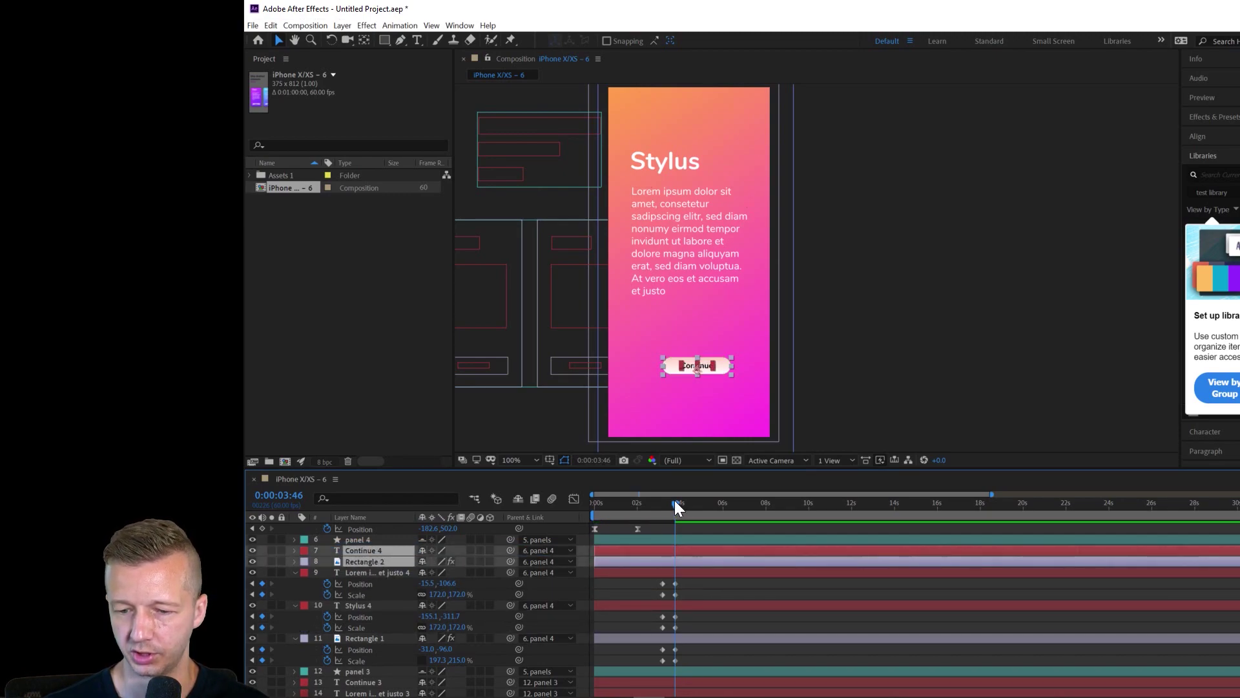
# Step: Add starting Scale and Position keyframes for both button layers at 3:10
pyautogui.click(253, 584)
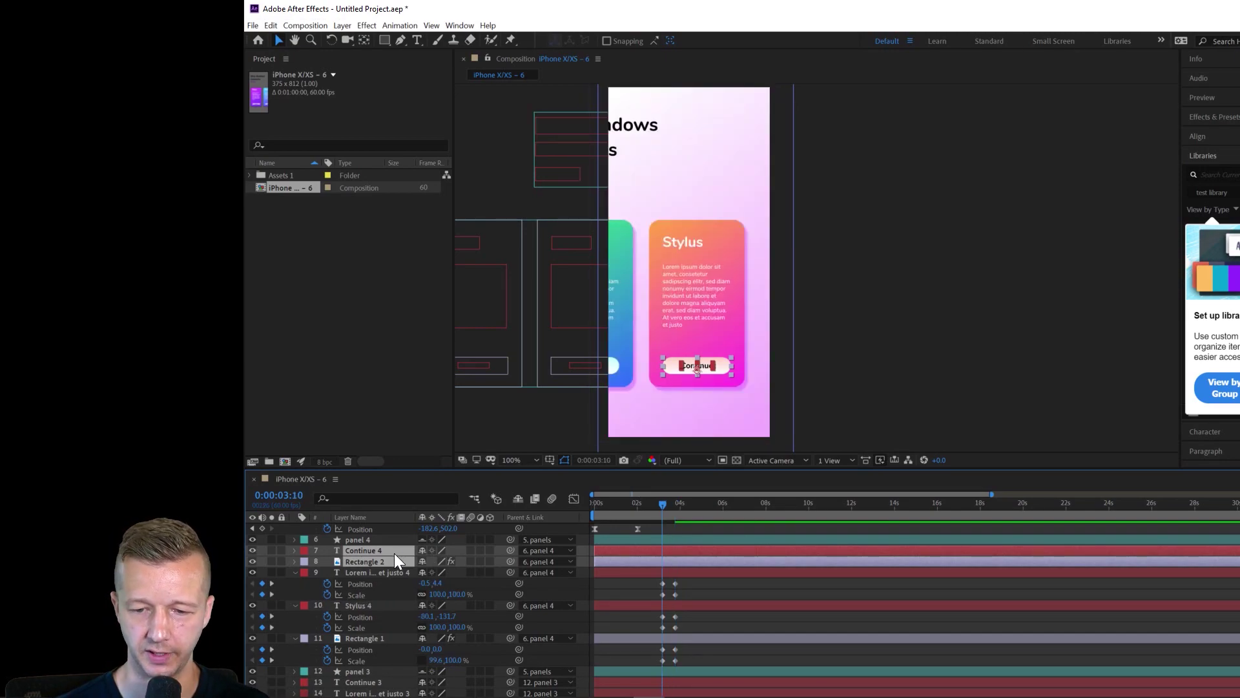
pyautogui.press('s')
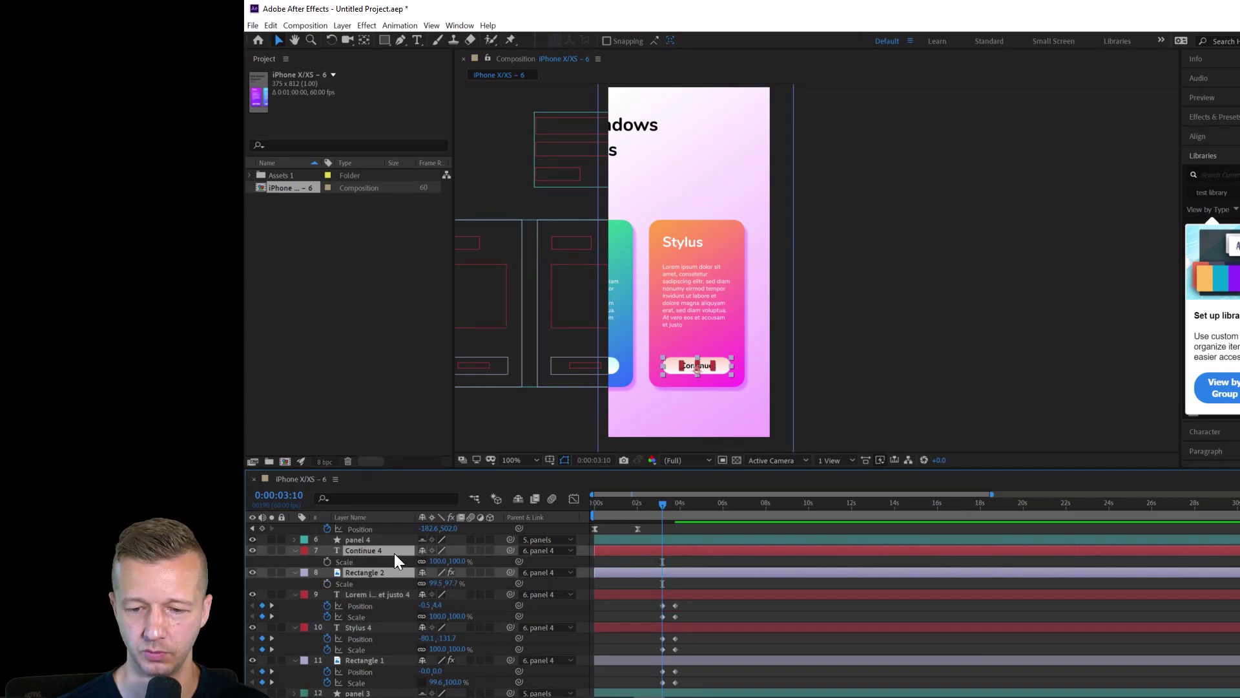
pyautogui.hotkey('shift', 'p')
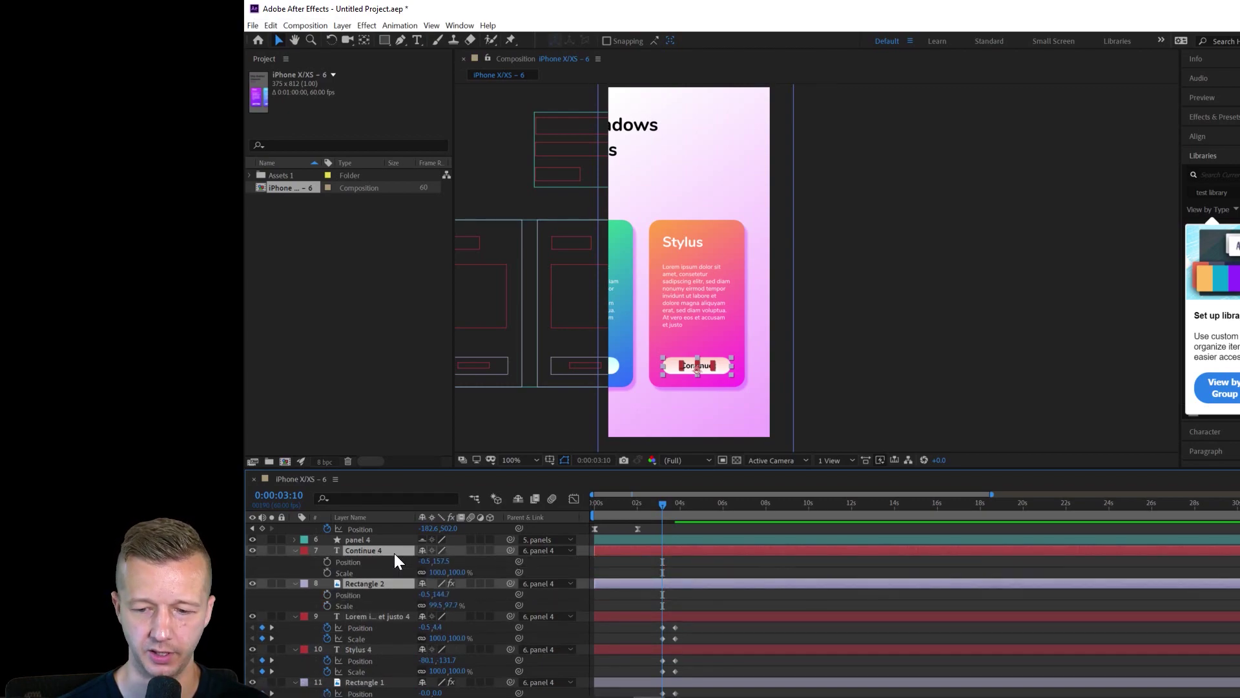
pyautogui.click(327, 560)
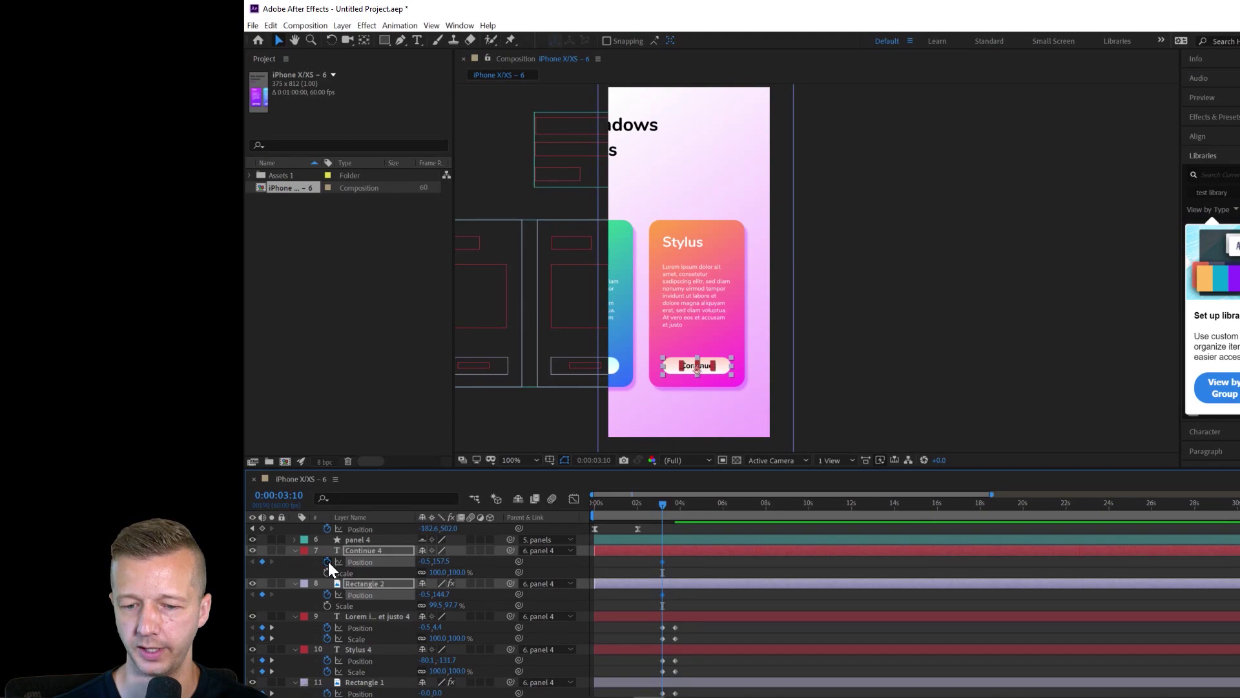
pyautogui.click(325, 572)
# Step: At 3:46, scale the Continue button to about 152%, move it under the text, and nudge the label down
pyautogui.moveTo(662, 507); pyautogui.dragTo(675, 501)
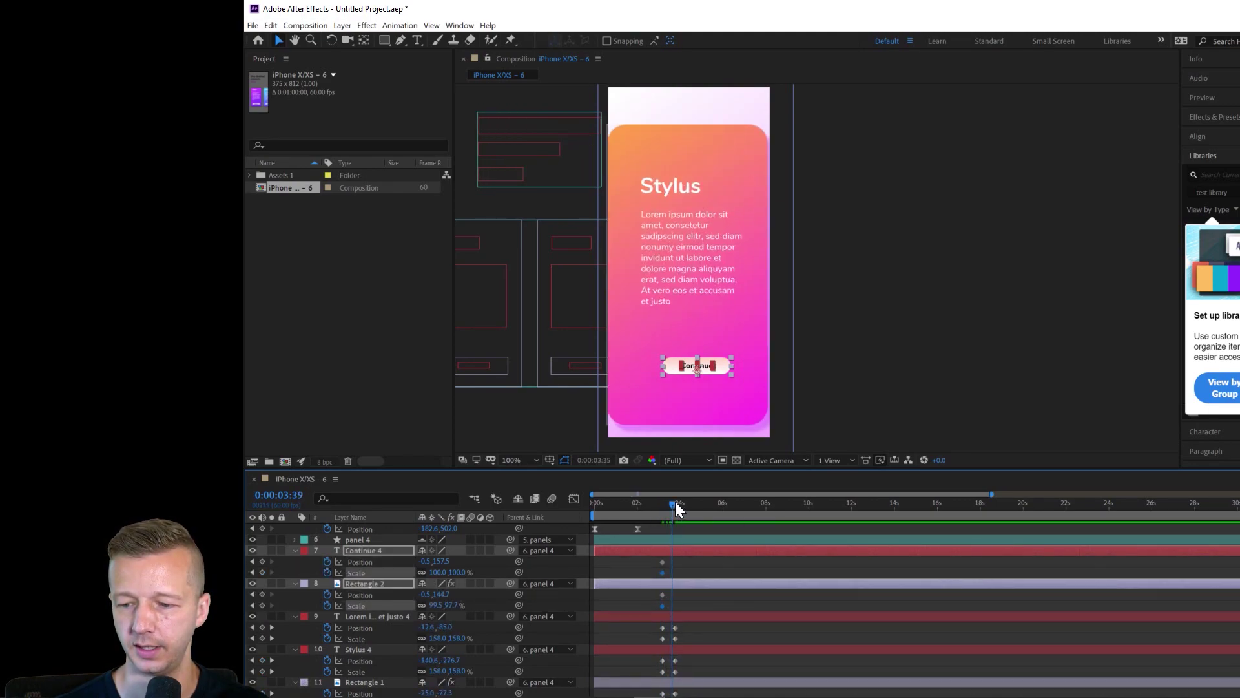
pyautogui.click(271, 627)
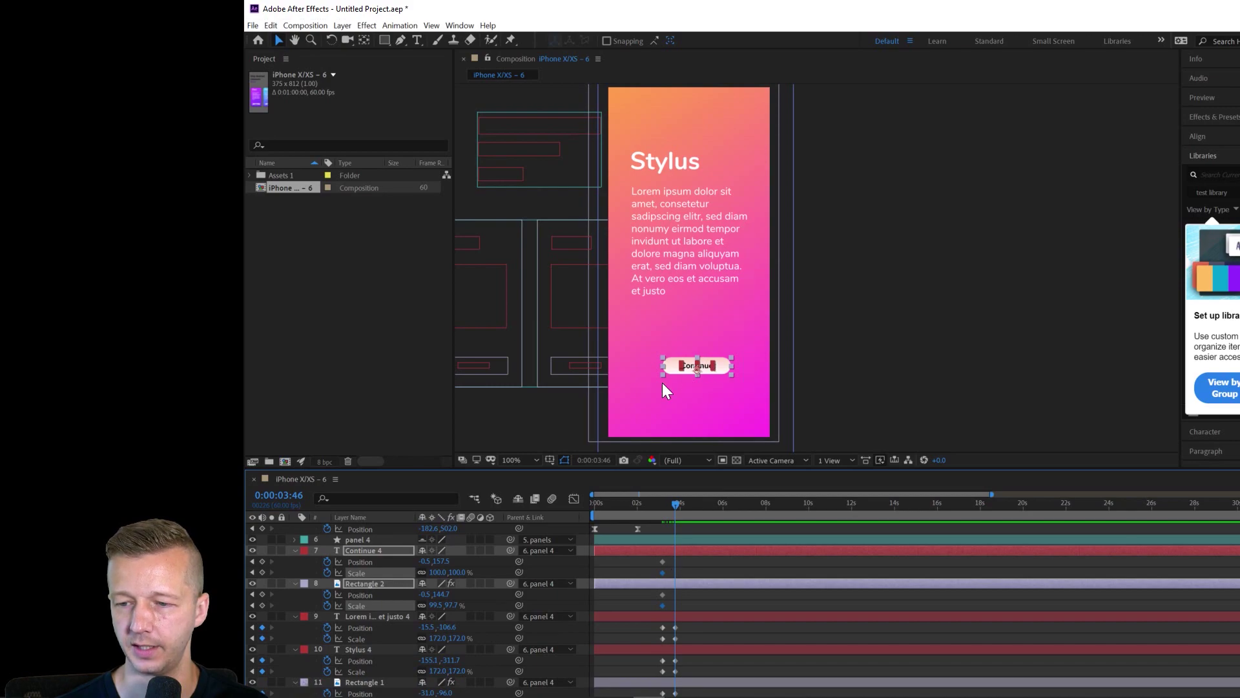
pyautogui.moveTo(435, 572); pyautogui.dragTo(458, 566)
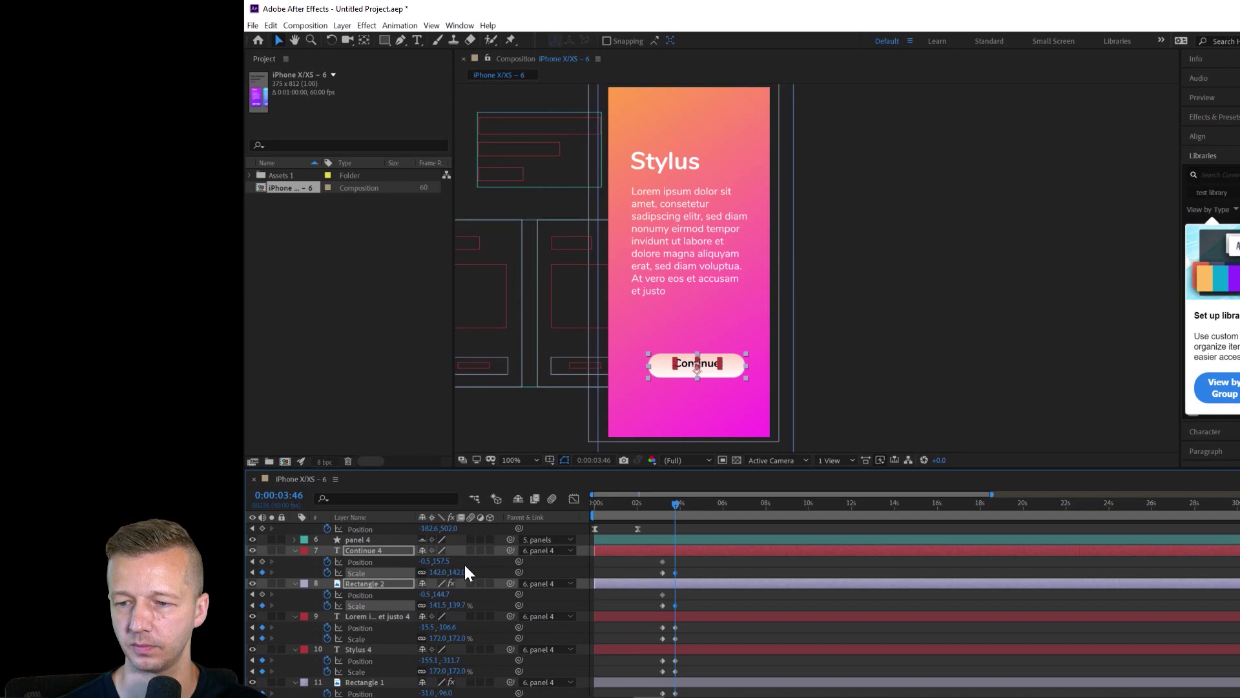
pyautogui.moveTo(680, 367)
pyautogui.mouseDown()
pyautogui.moveTo(668, 337)
pyautogui.moveTo(668, 349)
pyautogui.mouseUp()
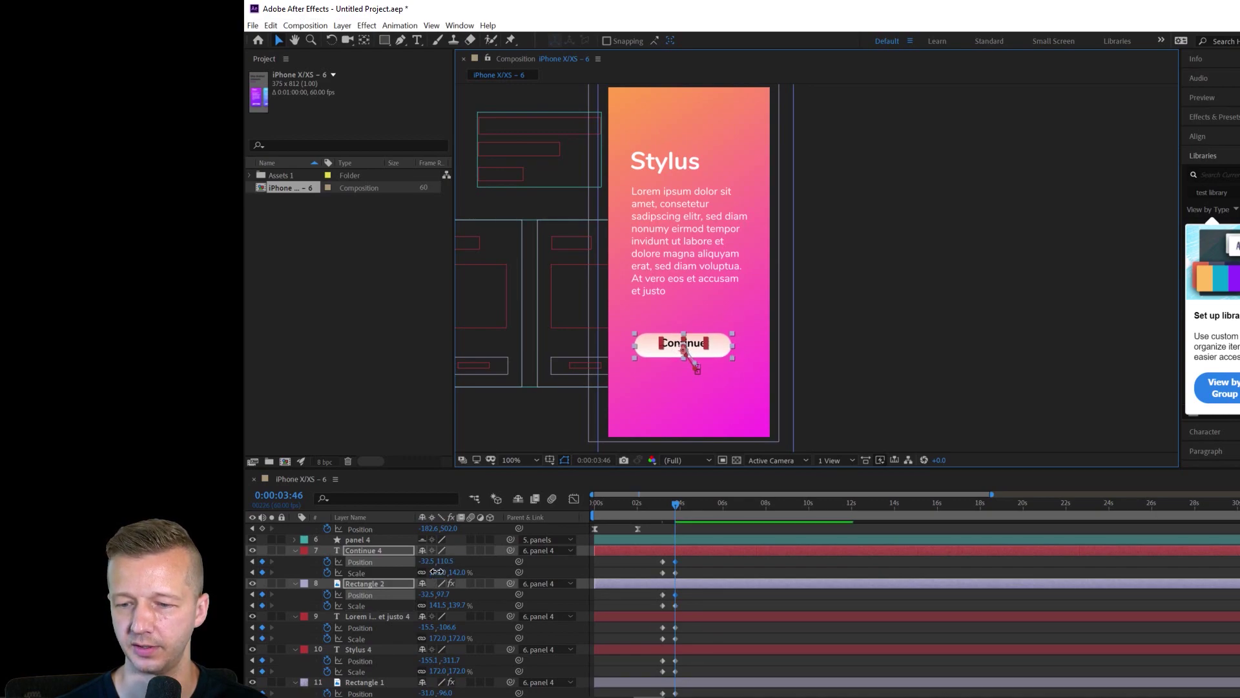
pyautogui.moveTo(437, 572); pyautogui.dragTo(443, 573)
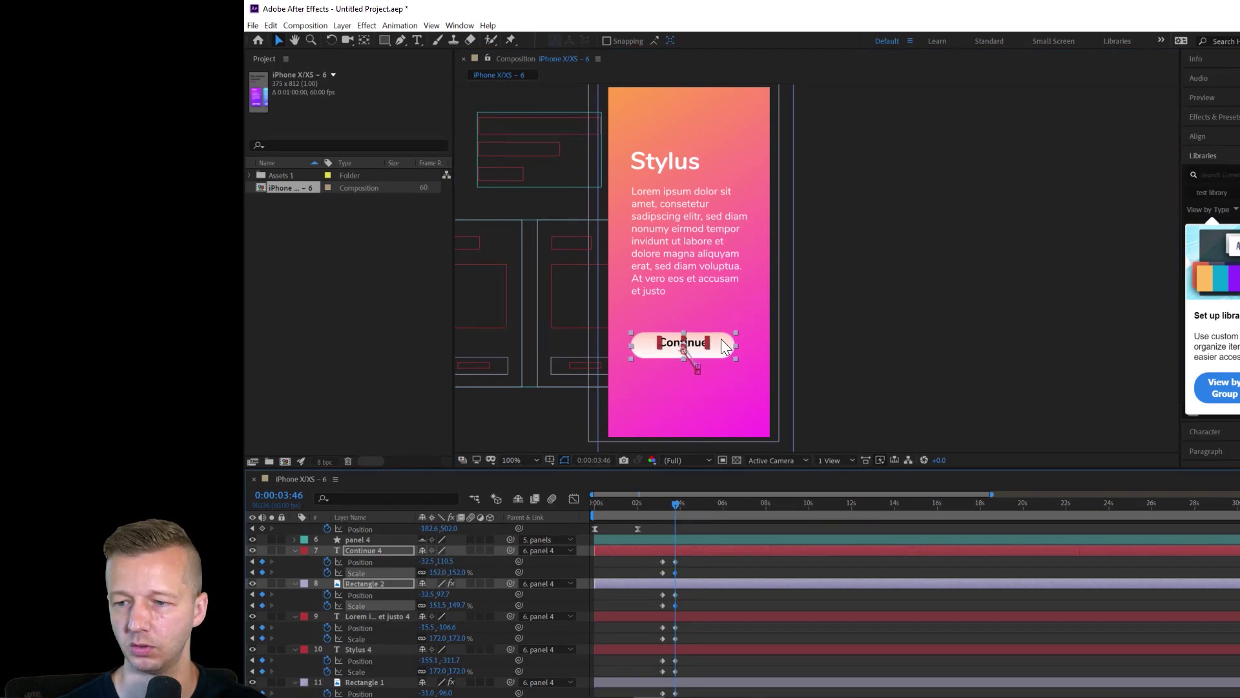
pyautogui.moveTo(721, 338); pyautogui.dragTo(721, 337)
pyautogui.click(365, 550)
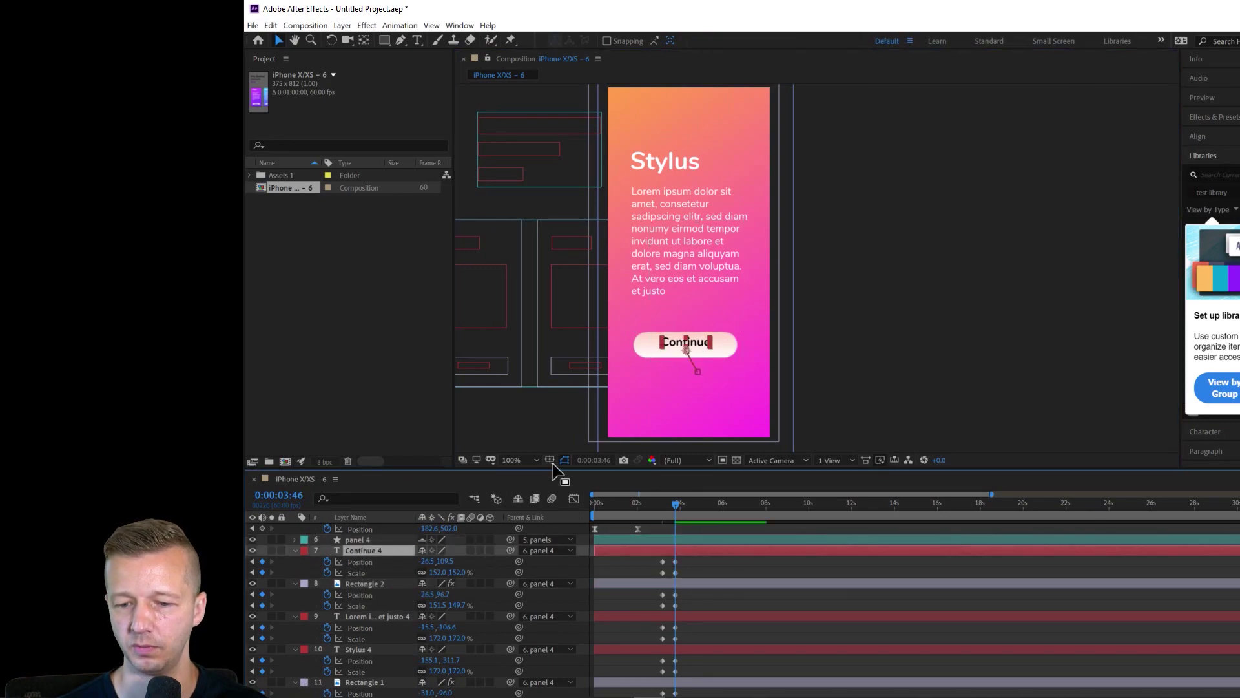
pyautogui.press('Down')
pyautogui.press('Down')
pyautogui.press('Down')
pyautogui.press('Down')
pyautogui.press('Down')
pyautogui.press('Down')
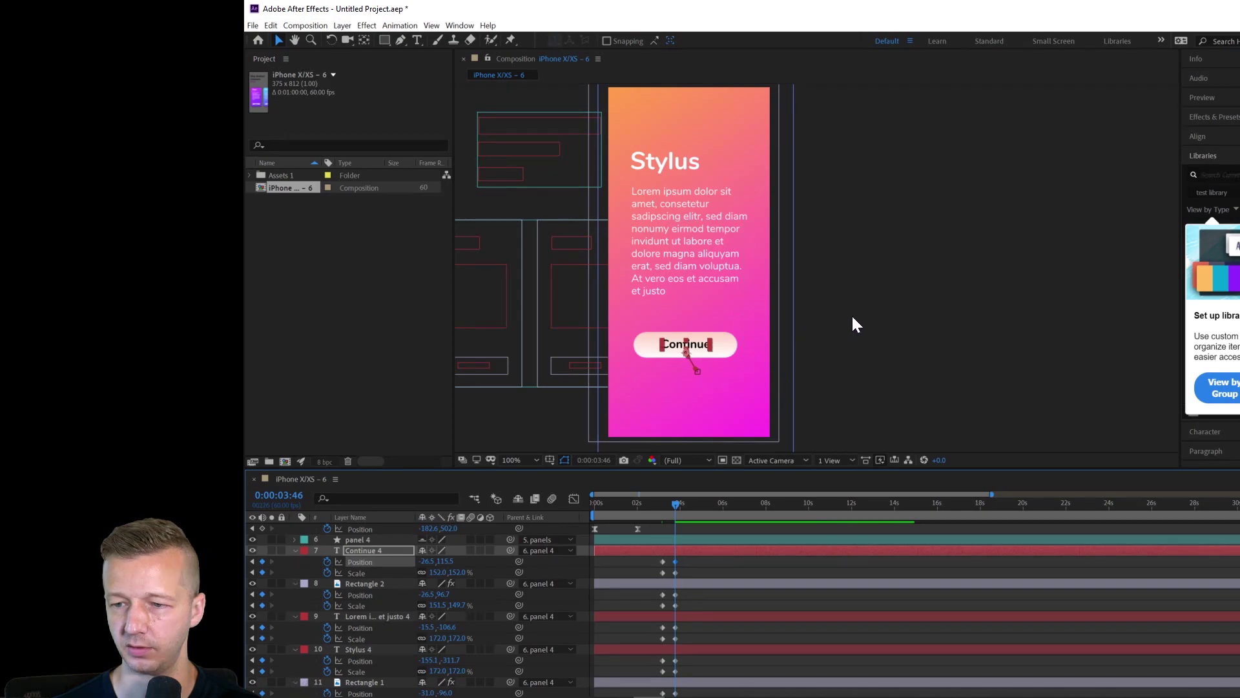
pyautogui.click(861, 317)
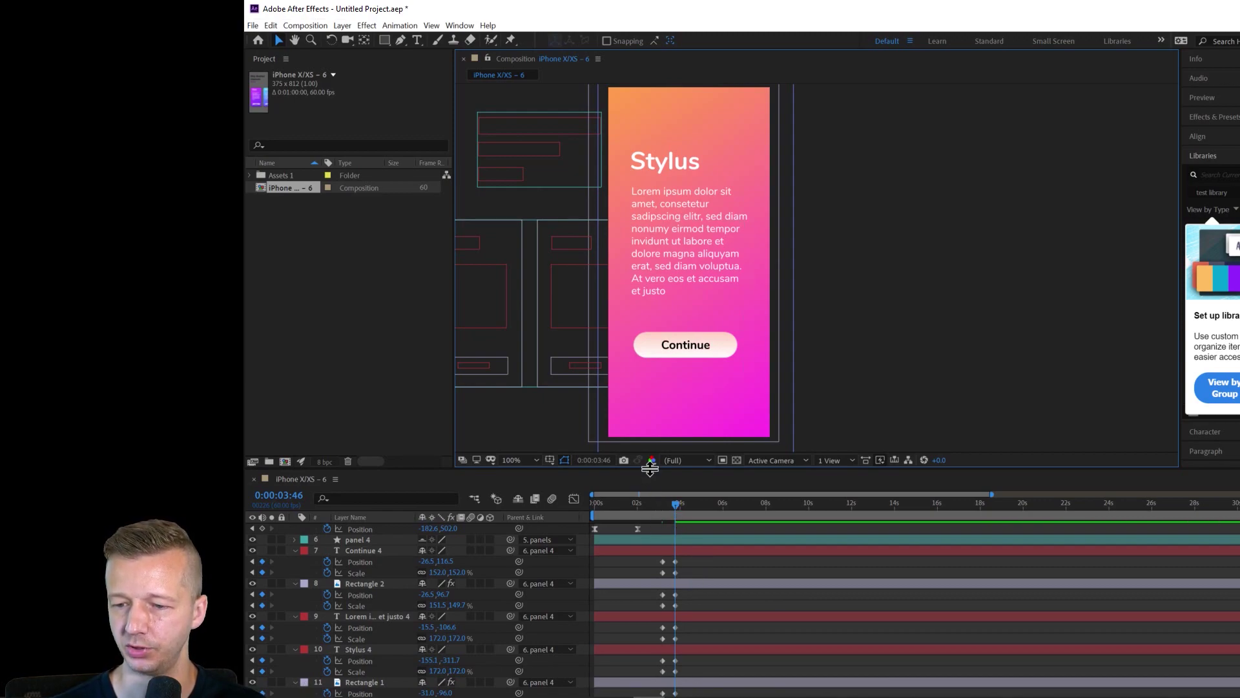
# Step: Apply Easy Ease to all keyframes of layers 7–11
pyautogui.moveTo(650, 465); pyautogui.dragTo(649, 409)
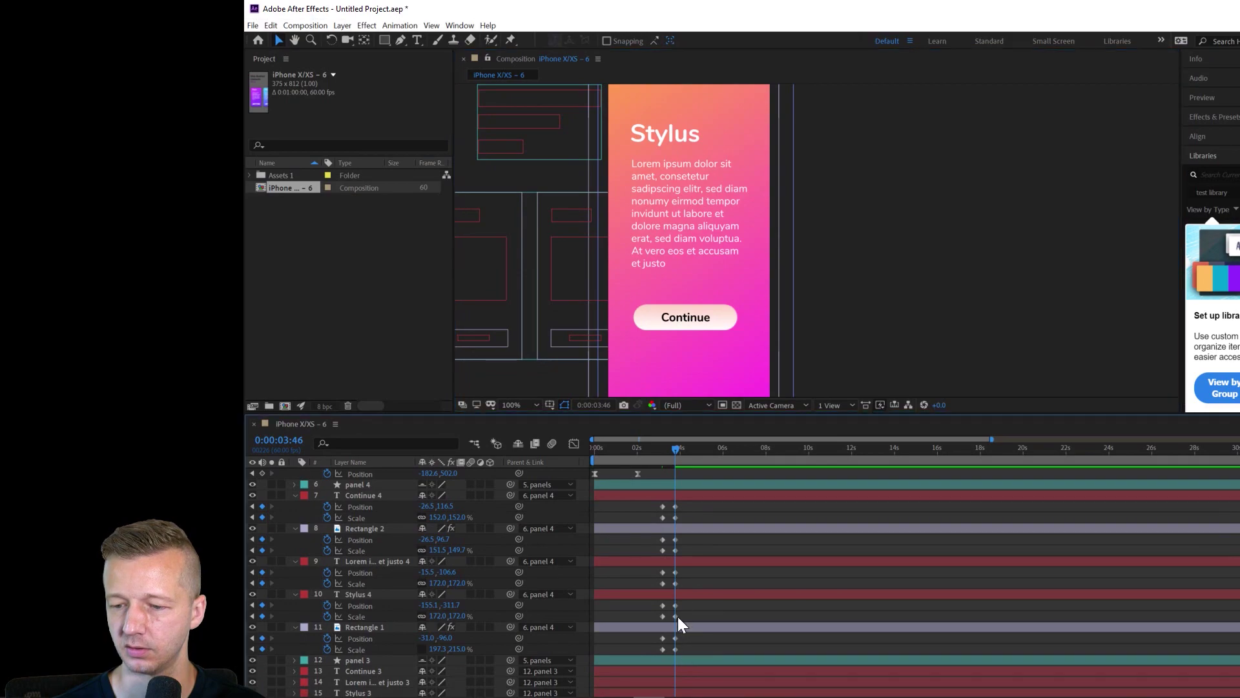
pyautogui.moveTo(678, 652); pyautogui.dragTo(658, 506)
pyautogui.rightClick(659, 505)
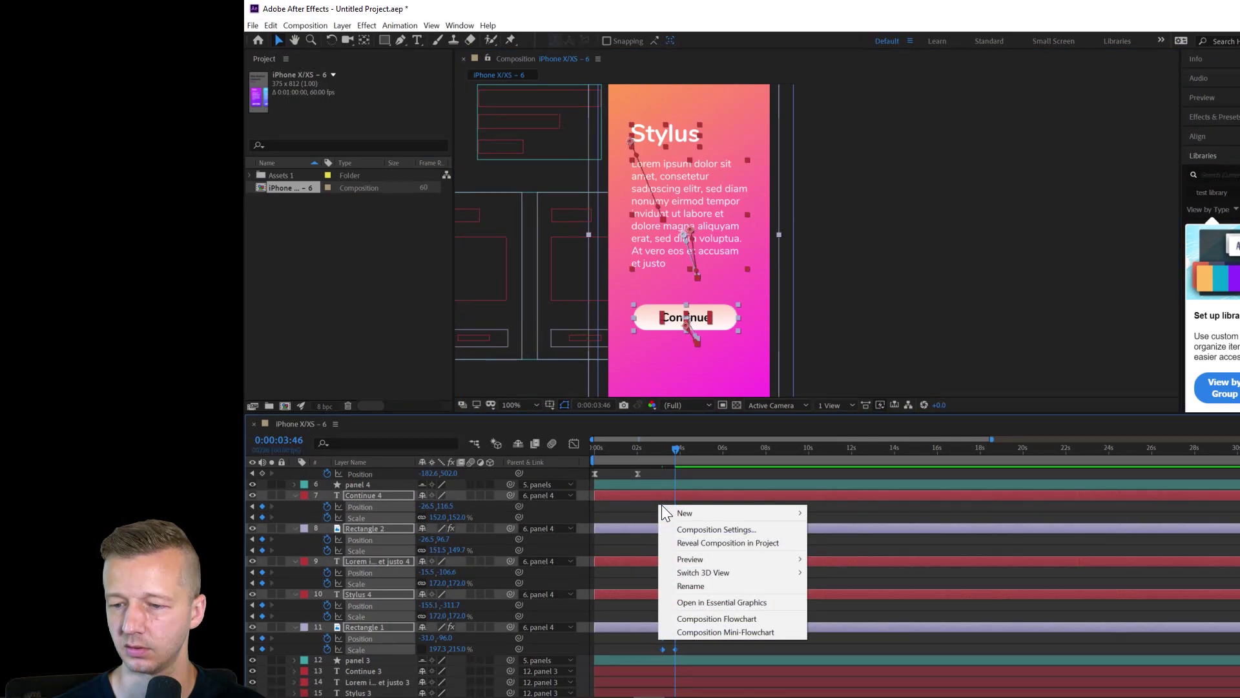
pyautogui.click(662, 502)
pyautogui.rightClick(663, 505)
pyautogui.moveTo(787, 648)
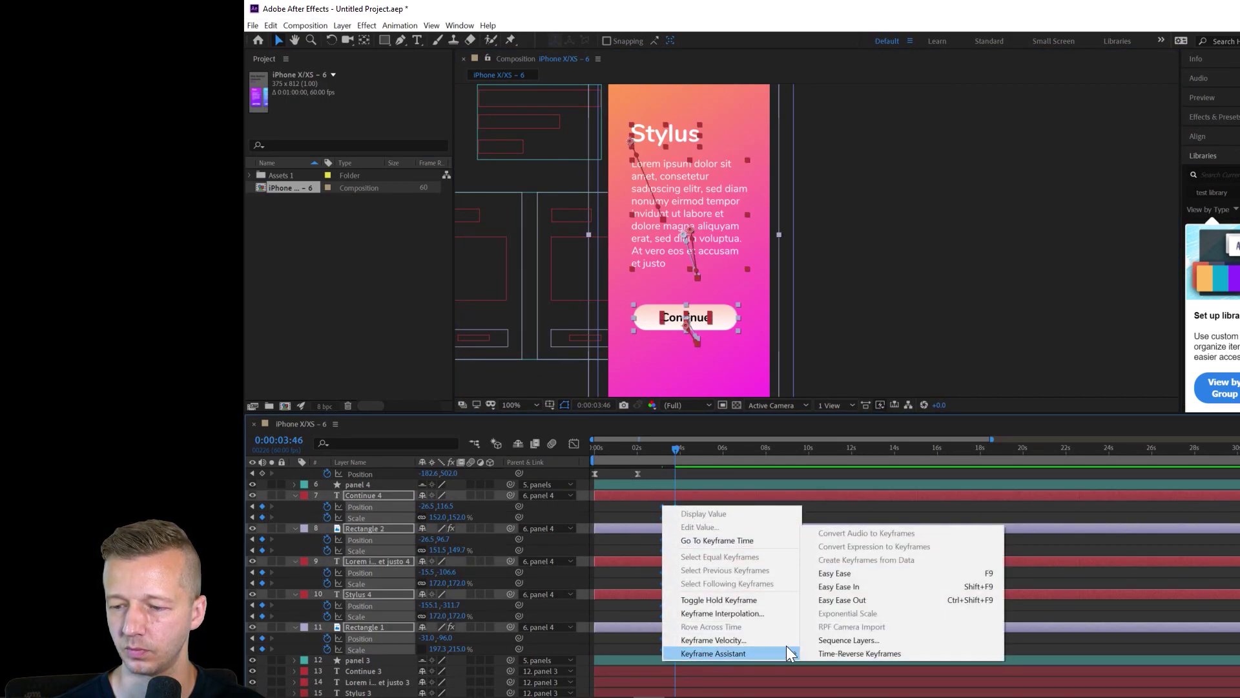
pyautogui.click(855, 575)
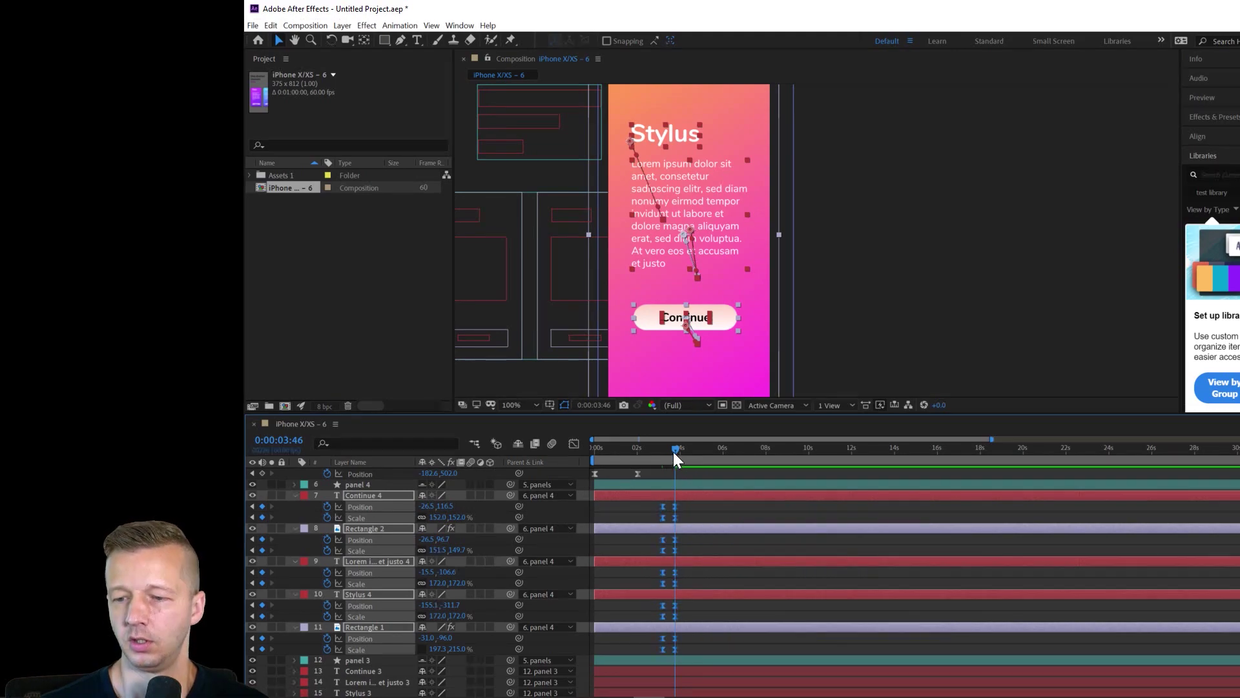
# Step: Preview the animation, park the playhead near 5:25, zoom the timeline out and maximize the window
pyautogui.press('space')
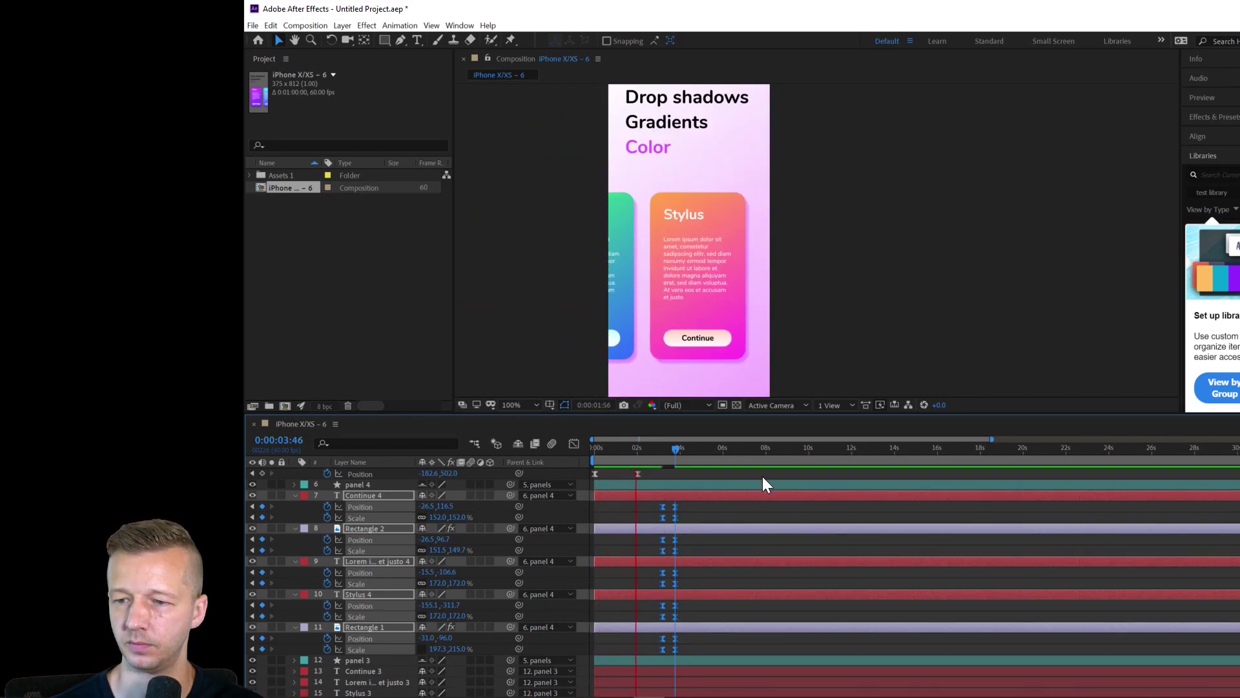
pyautogui.press('space')
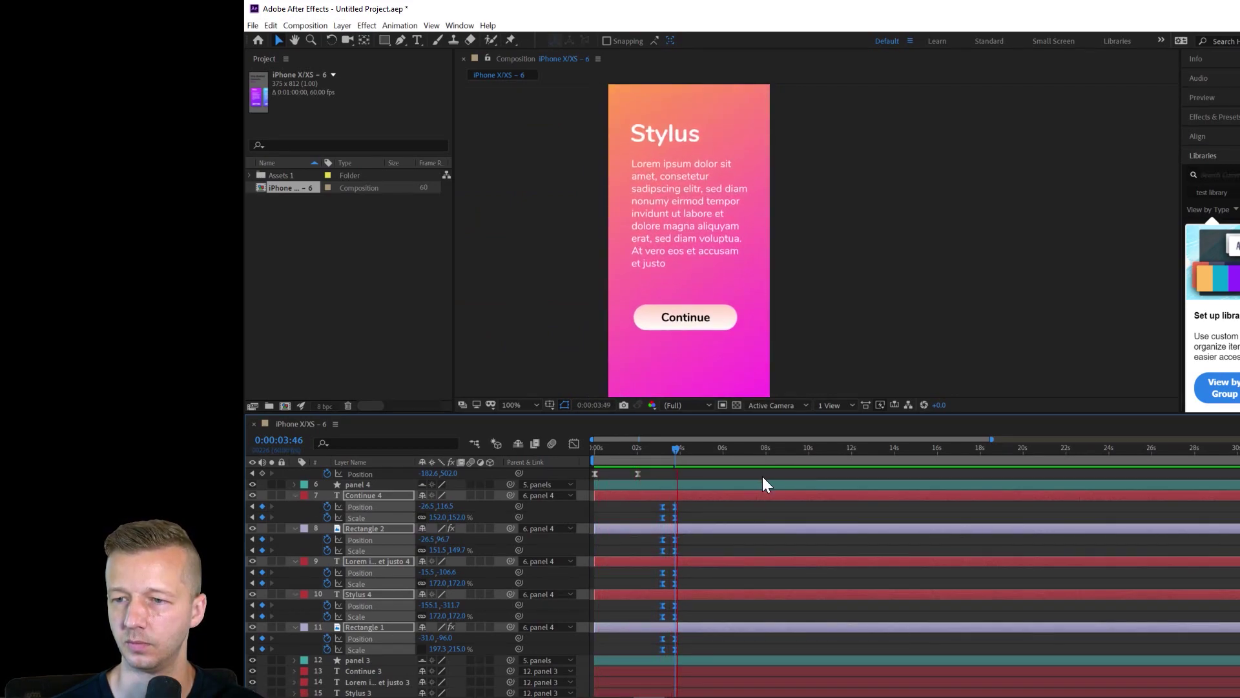
pyautogui.click(708, 448)
pyautogui.press('-')
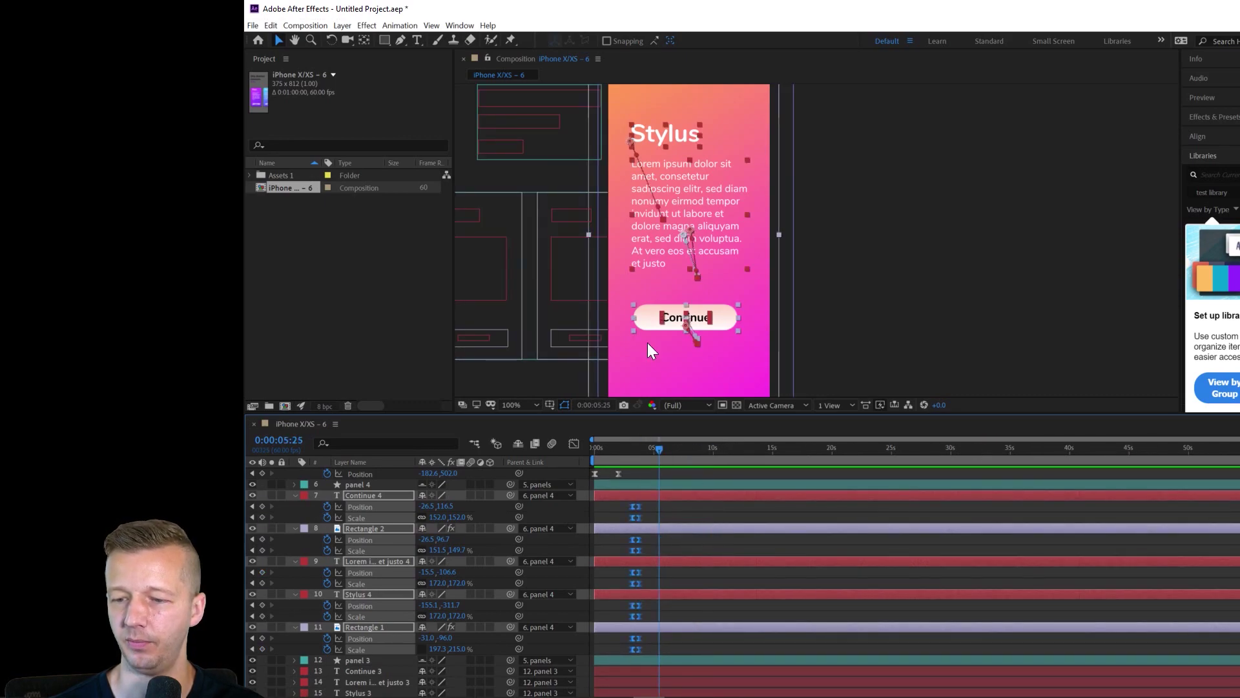
pyautogui.doubleClick(495, 8)
pyautogui.click(676, 316)
pyautogui.scroll(-2, 685, 270)
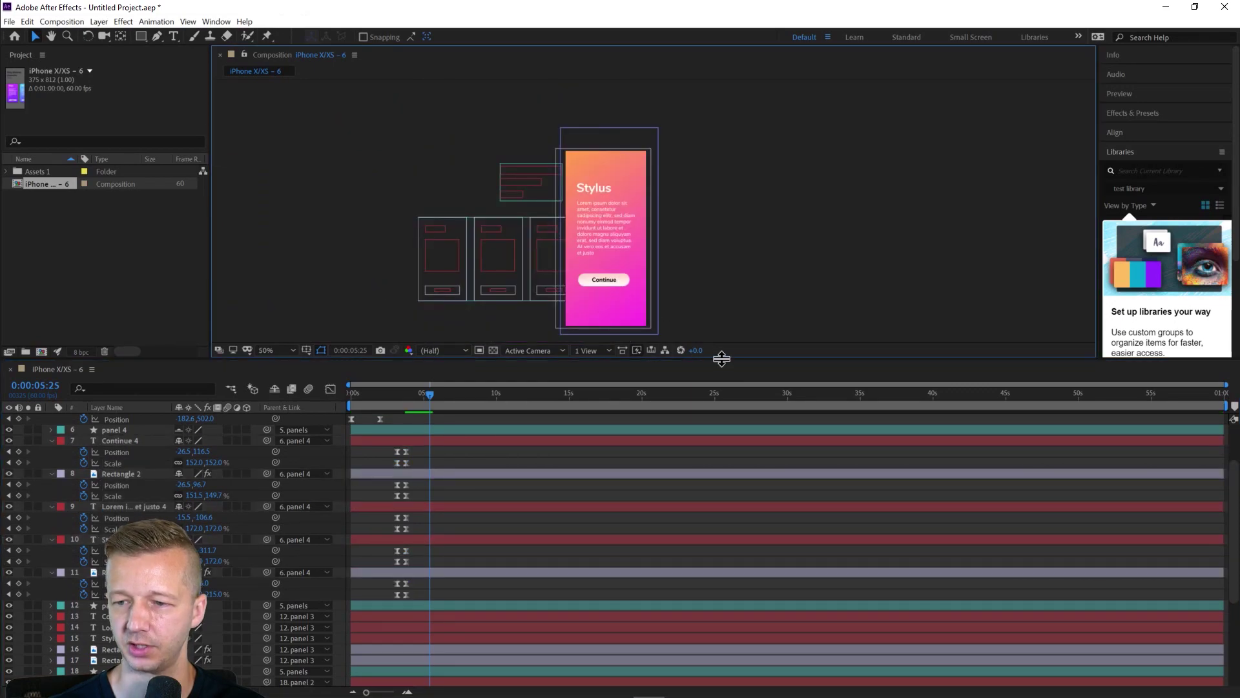
# Step: End the work area just before 5:30 and add the composition to the Media Encoder queue
pyautogui.moveTo(721, 359); pyautogui.dragTo(722, 476)
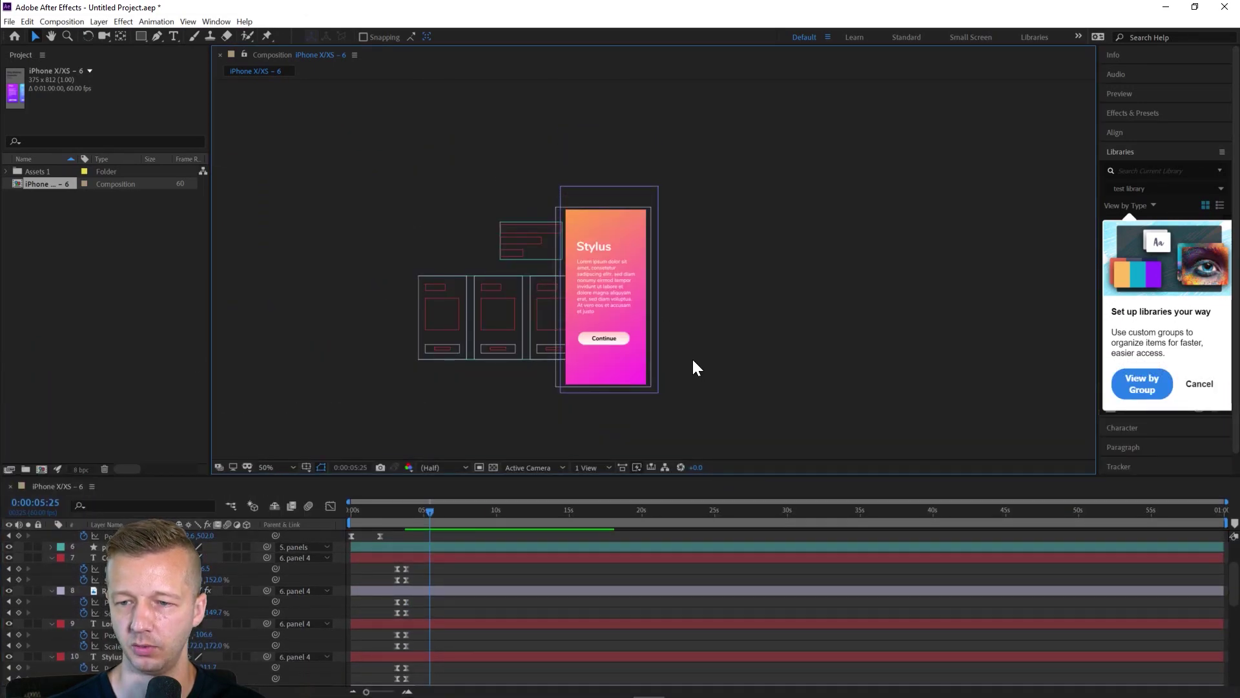
pyautogui.scroll(2, 694, 355)
pyautogui.moveTo(694, 355); pyautogui.dragTo(774, 342)
pyautogui.moveTo(438, 510)
pyautogui.mouseDown()
pyautogui.moveTo(338, 511)
pyautogui.moveTo(431, 512)
pyautogui.mouseUp()
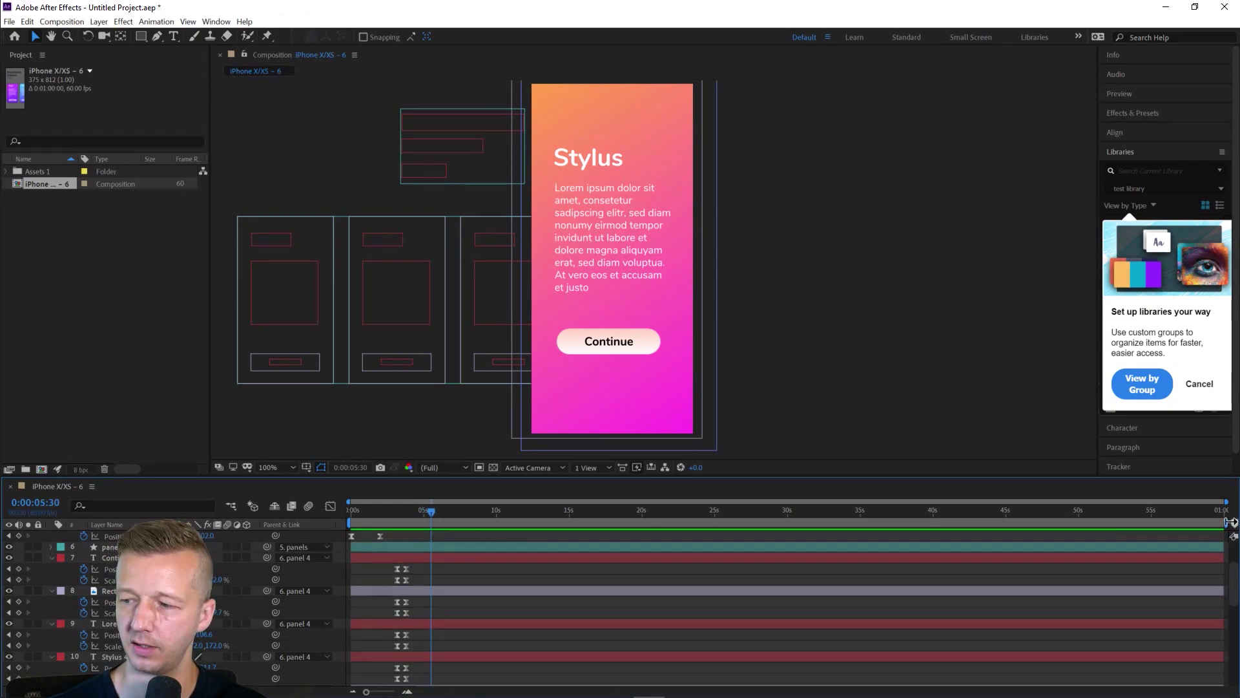
pyautogui.moveTo(1230, 522); pyautogui.dragTo(428, 583)
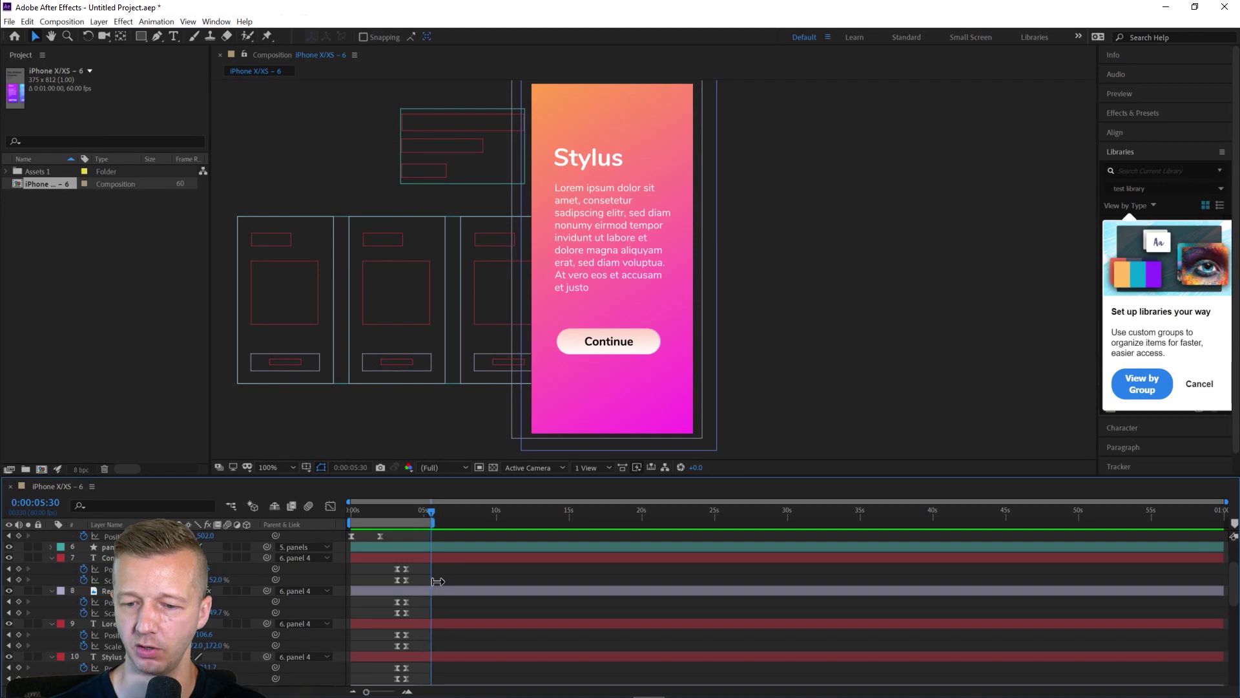
pyautogui.moveTo(418, 511); pyautogui.dragTo(339, 514)
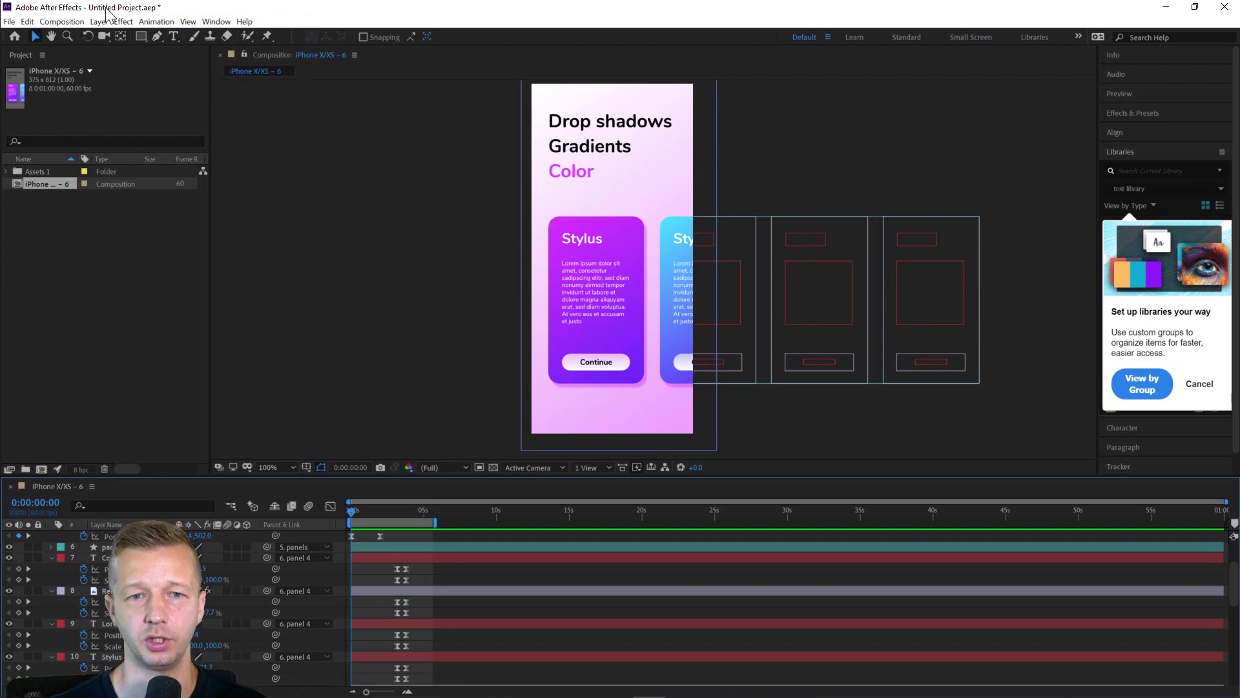
pyautogui.click(49, 22)
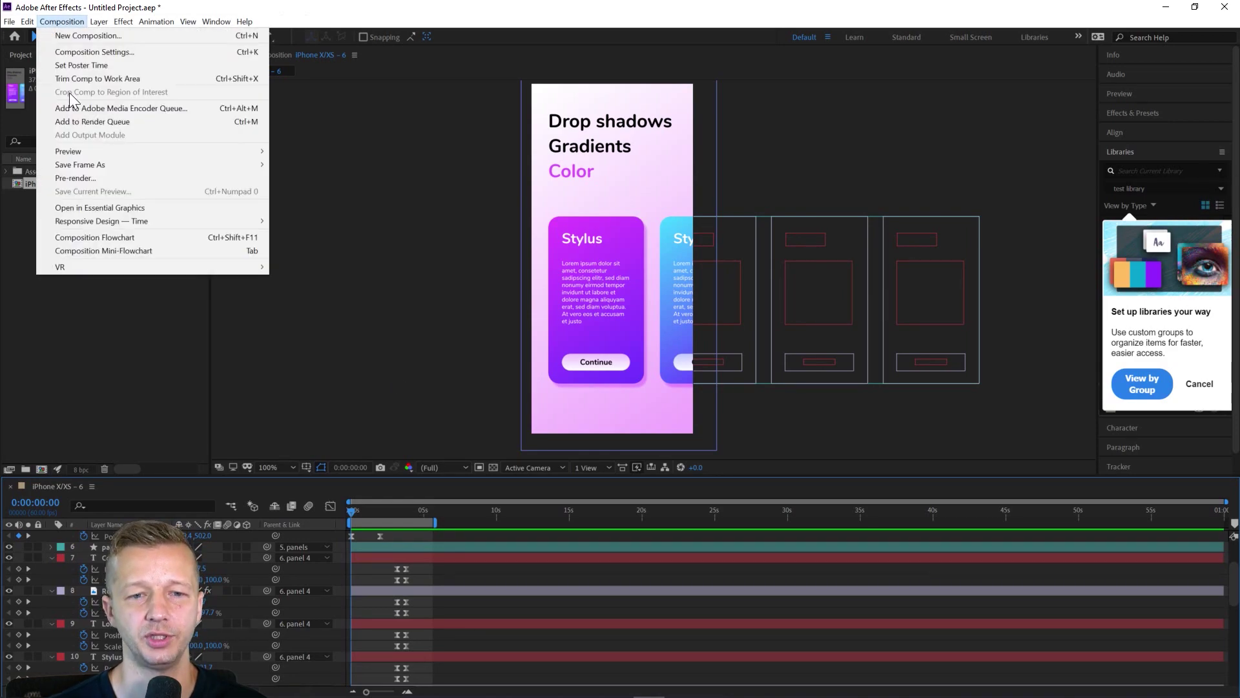
pyautogui.click(95, 108)
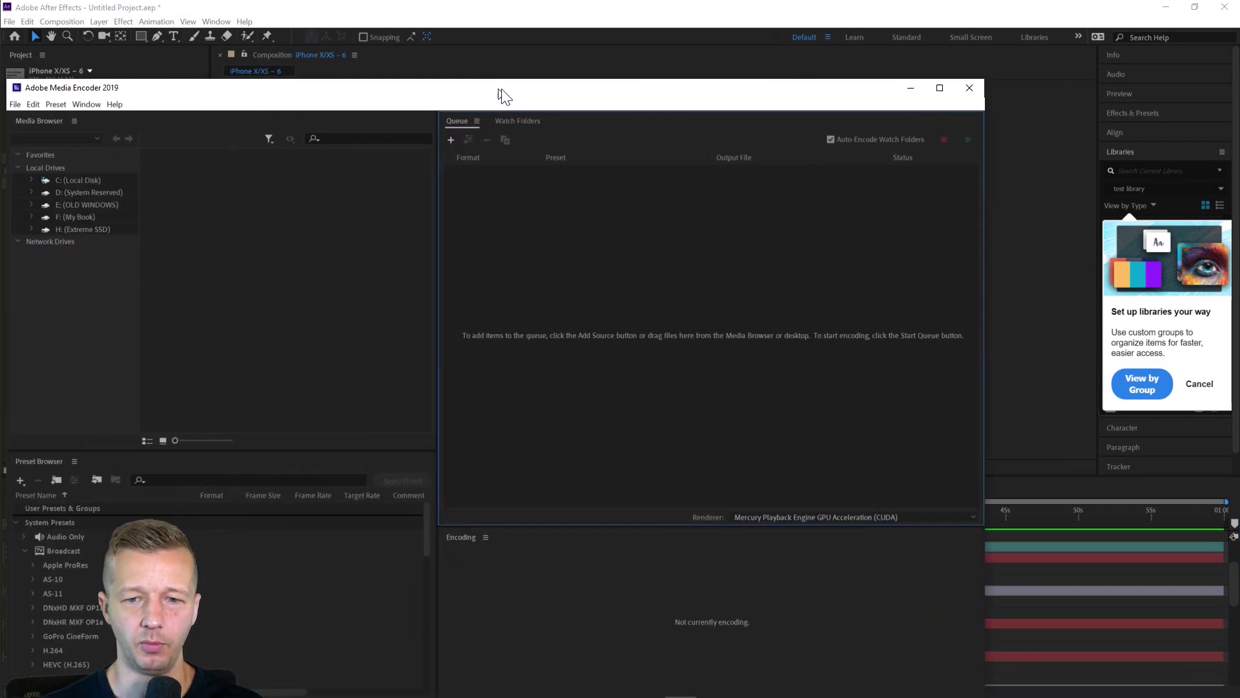
# Step: Encode the composition as H.264 to ourtest.mp4 on the Desktop, then close Media Encoder
pyautogui.moveTo(498, 92); pyautogui.dragTo(565, 54)
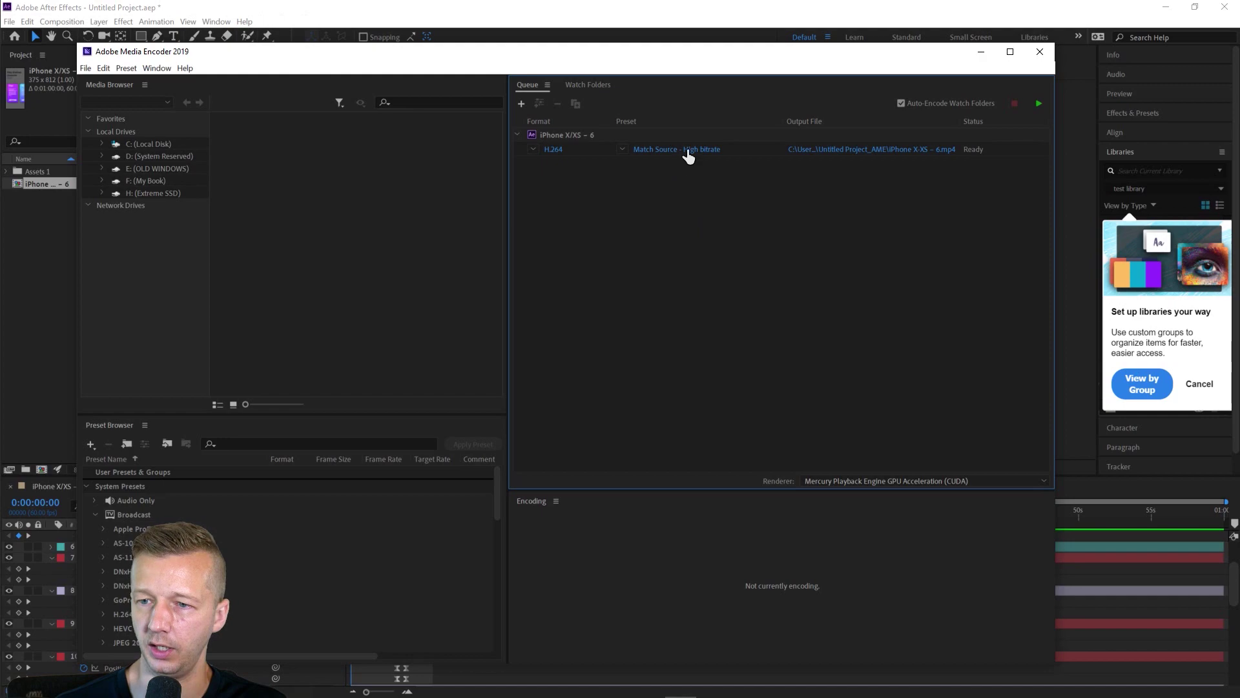
pyautogui.click(533, 150)
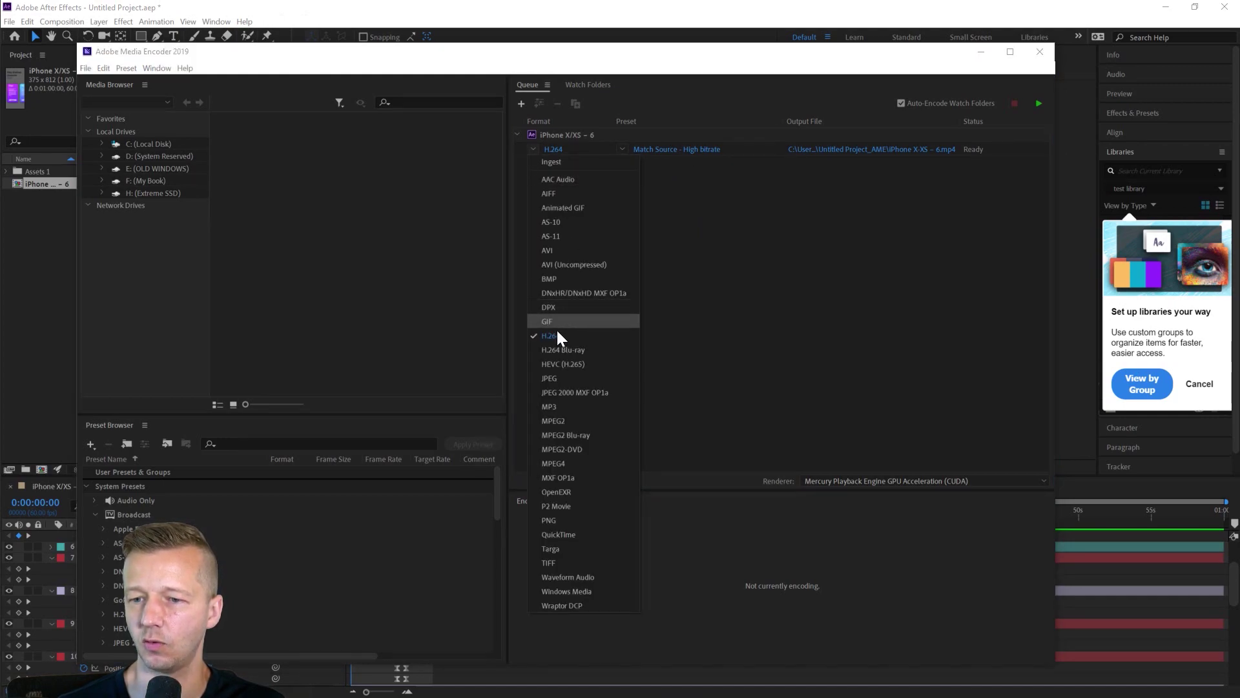
pyautogui.click(873, 256)
pyautogui.click(894, 151)
pyautogui.click(141, 172)
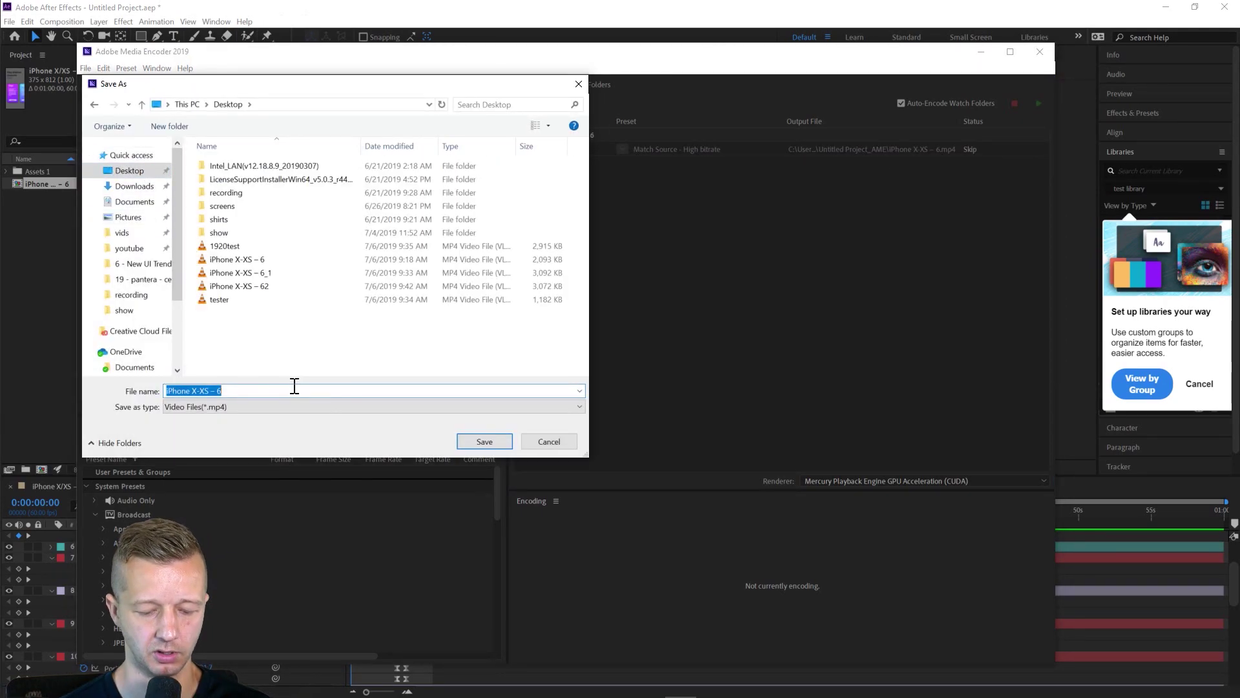
pyautogui.write('ourtest')
pyautogui.press('Return')
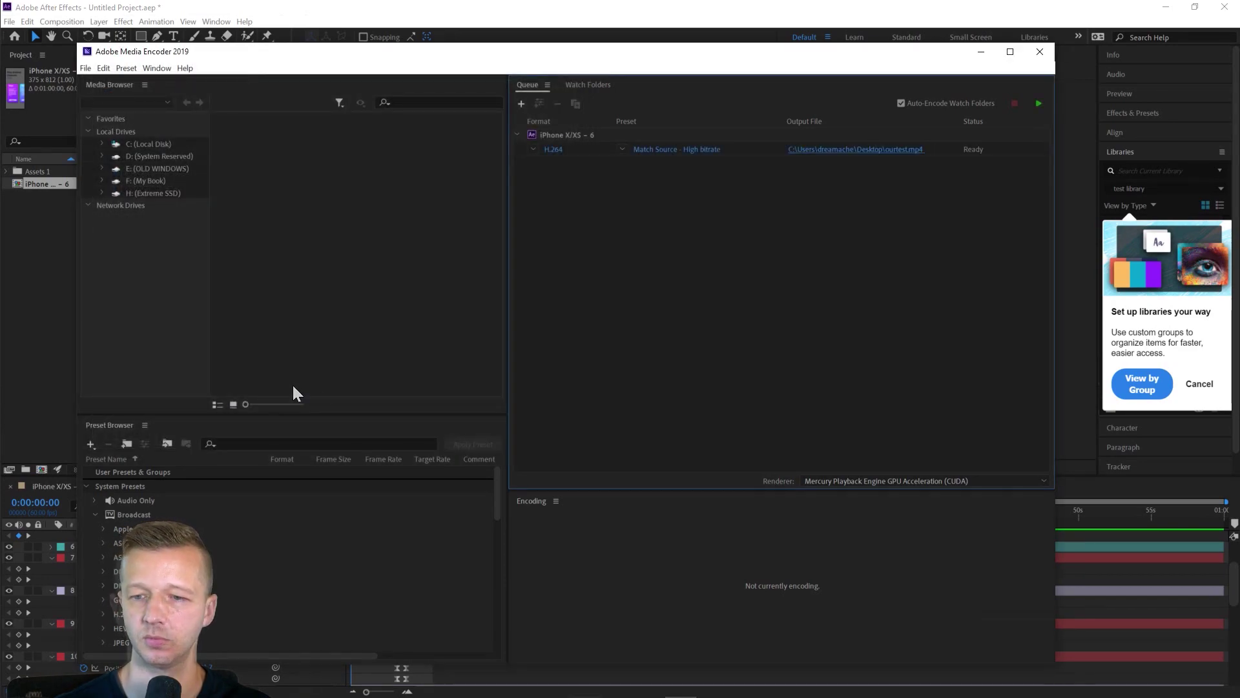
pyautogui.click(1038, 103)
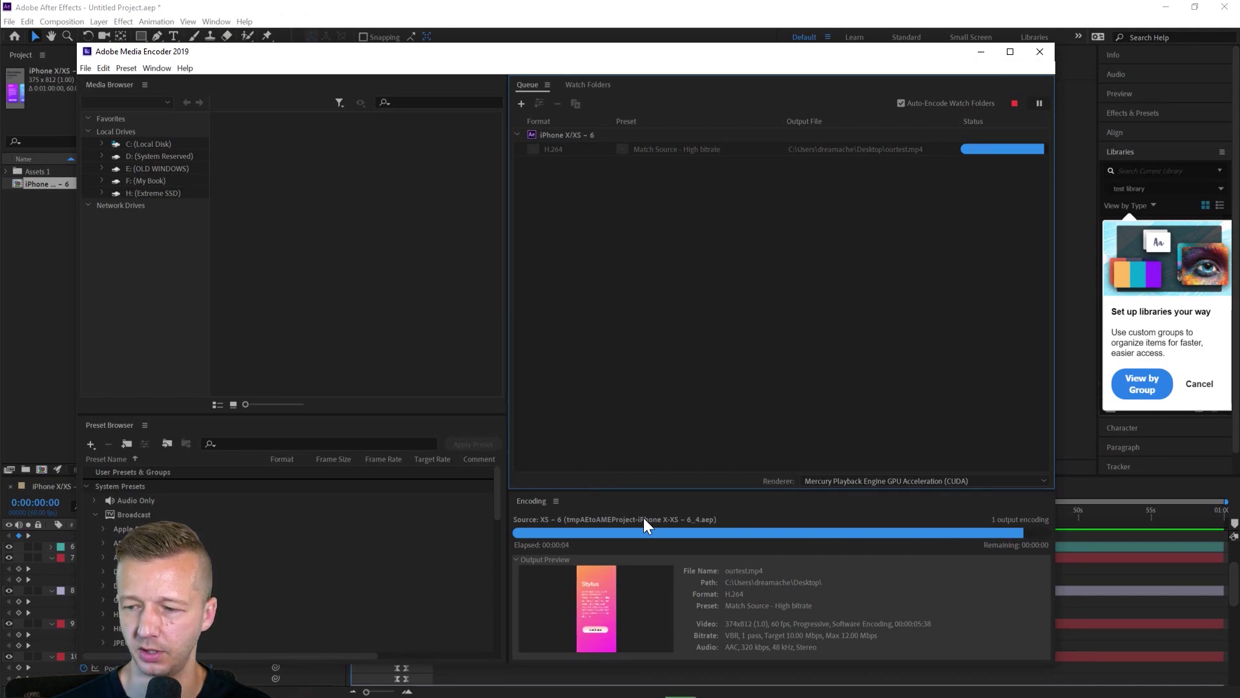
pyautogui.click(1040, 51)
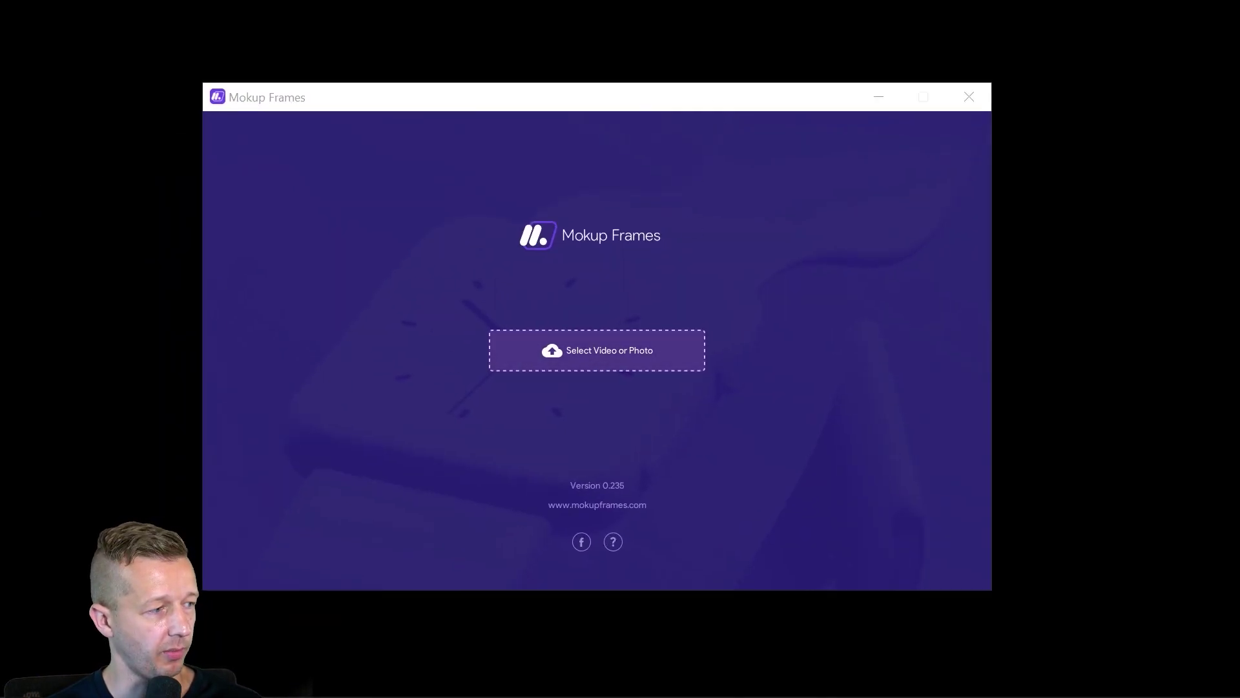
# Step: Drop ourtest.mp4 into Mokup Frames and check the rendered video in VLC before closing it
pyautogui.moveTo(103, 569); pyautogui.dragTo(124, 312)
pyautogui.moveTo(388, 450); pyautogui.dragTo(631, 360)
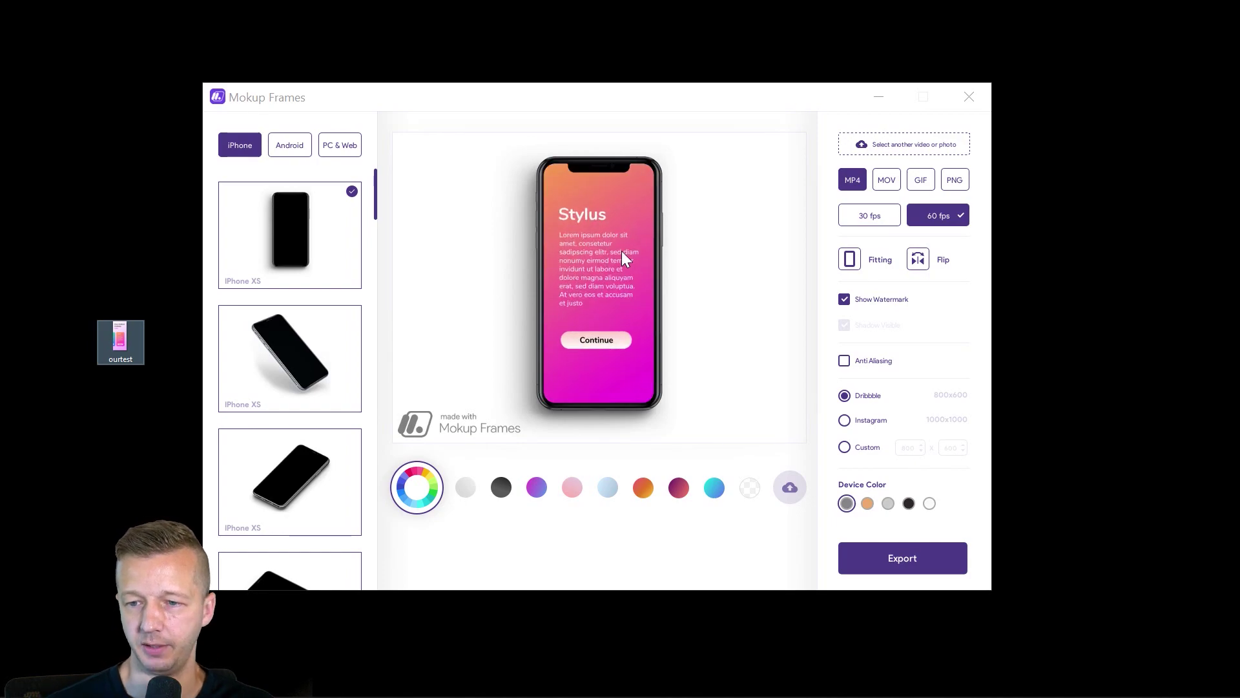
pyautogui.doubleClick(126, 333)
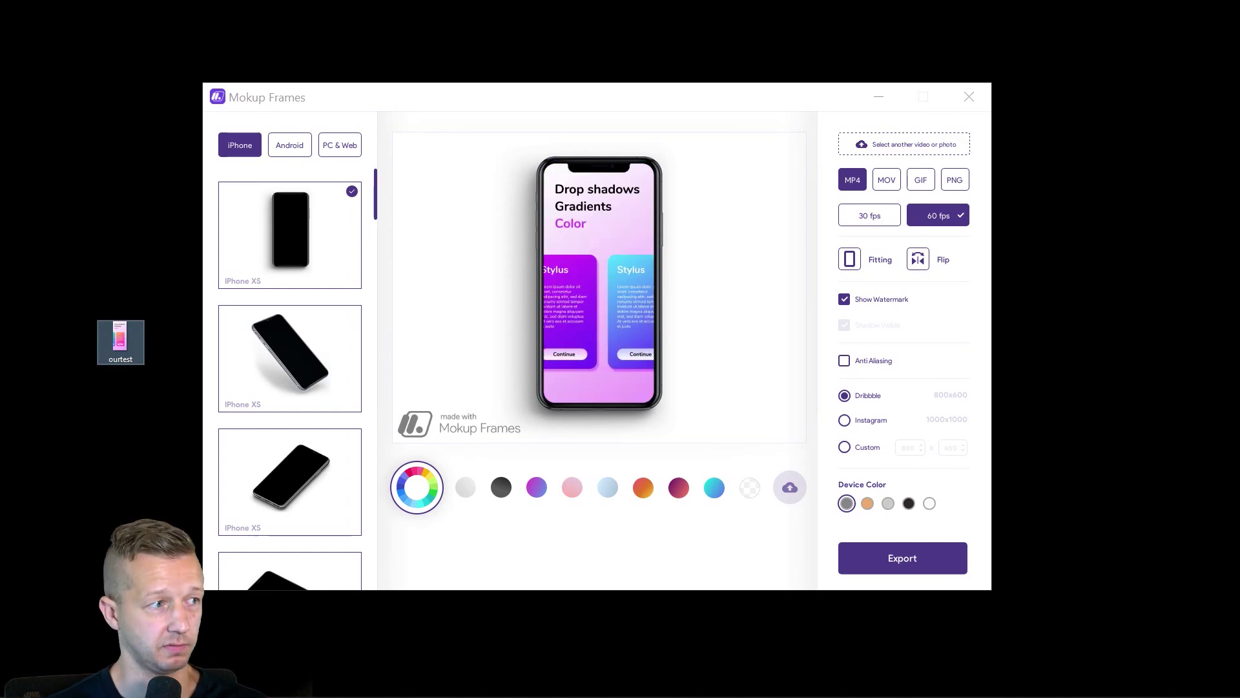
pyautogui.moveTo(194, 77); pyautogui.dragTo(256, 56)
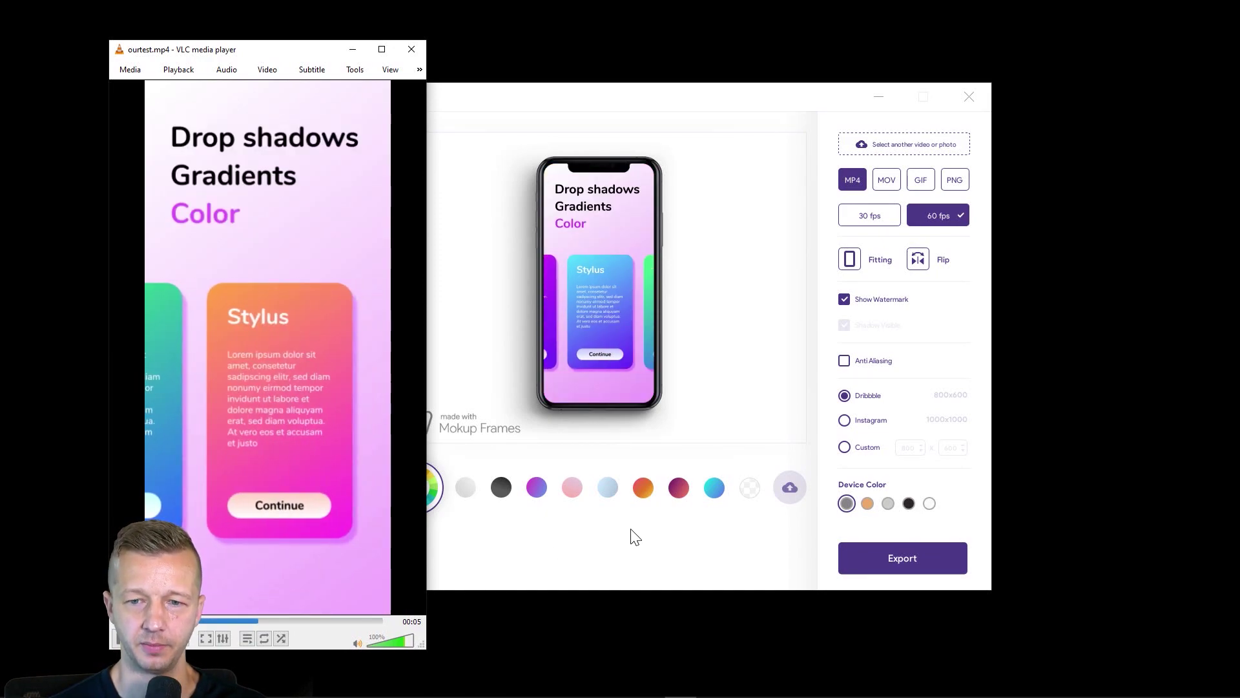
pyautogui.click(414, 50)
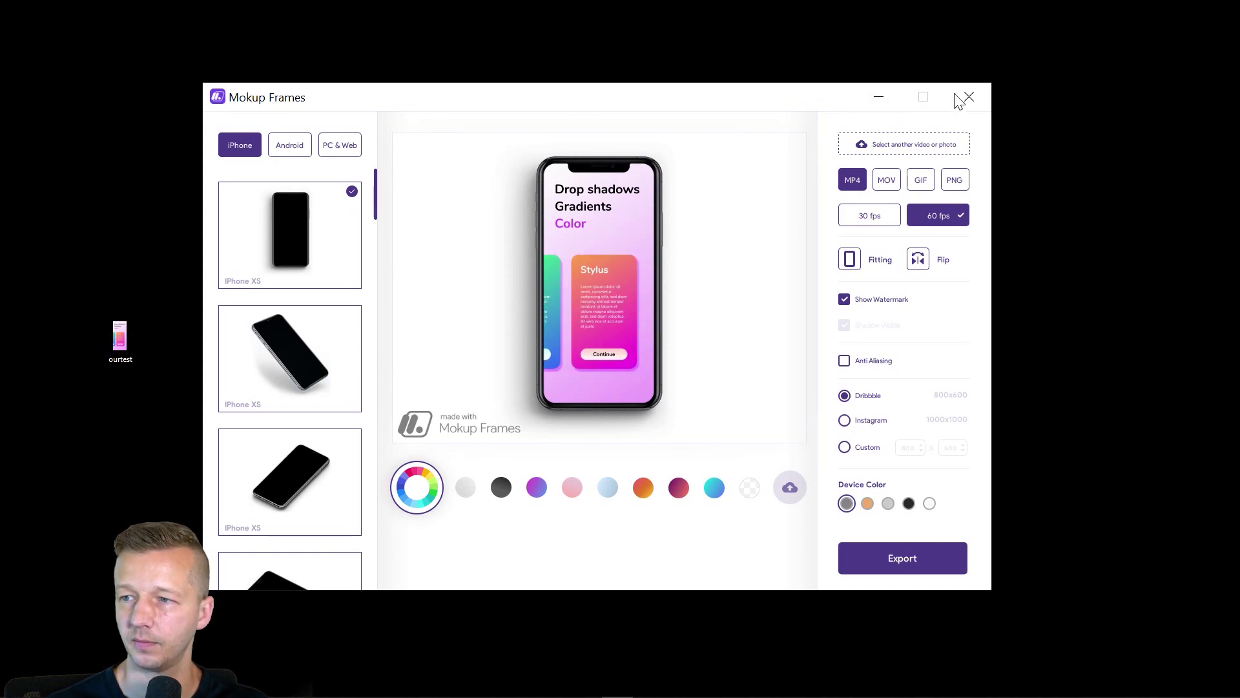
# Step: Try the upright, tilted and angled iPhone 8 and iPhone XS mockups
pyautogui.moveTo(802, 105); pyautogui.dragTo(838, 92)
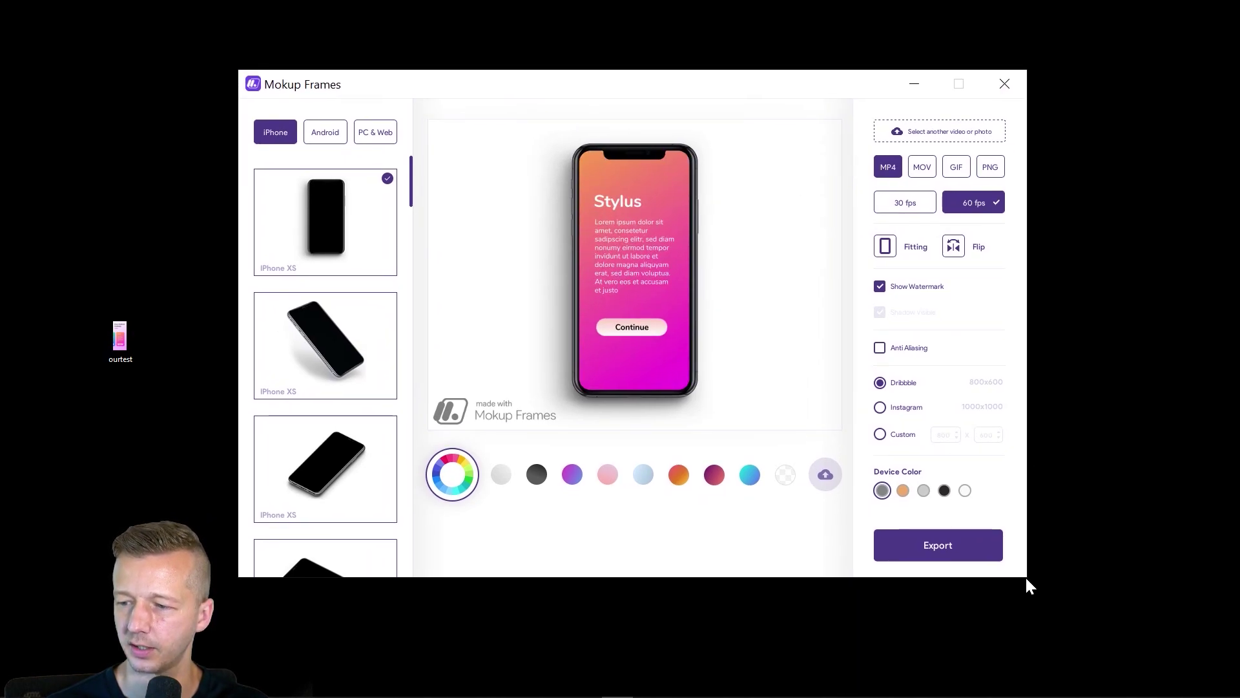
pyautogui.moveTo(323, 90); pyautogui.dragTo(293, 103)
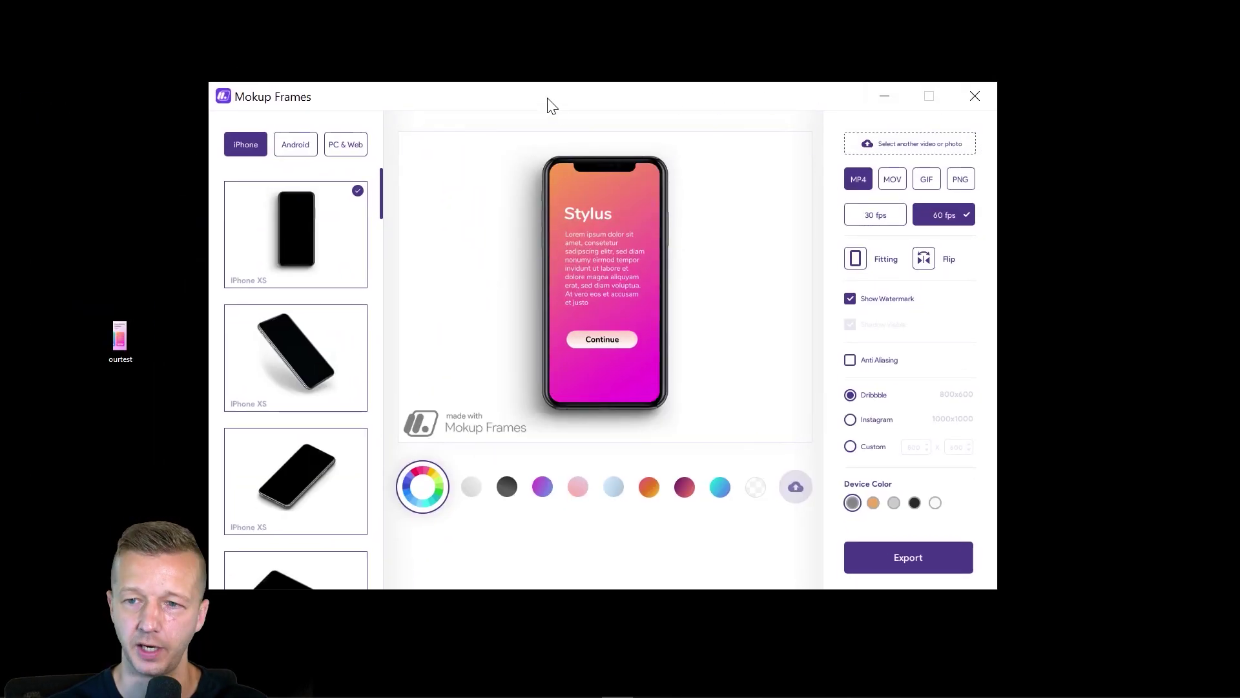
pyautogui.moveTo(548, 101); pyautogui.dragTo(638, 73)
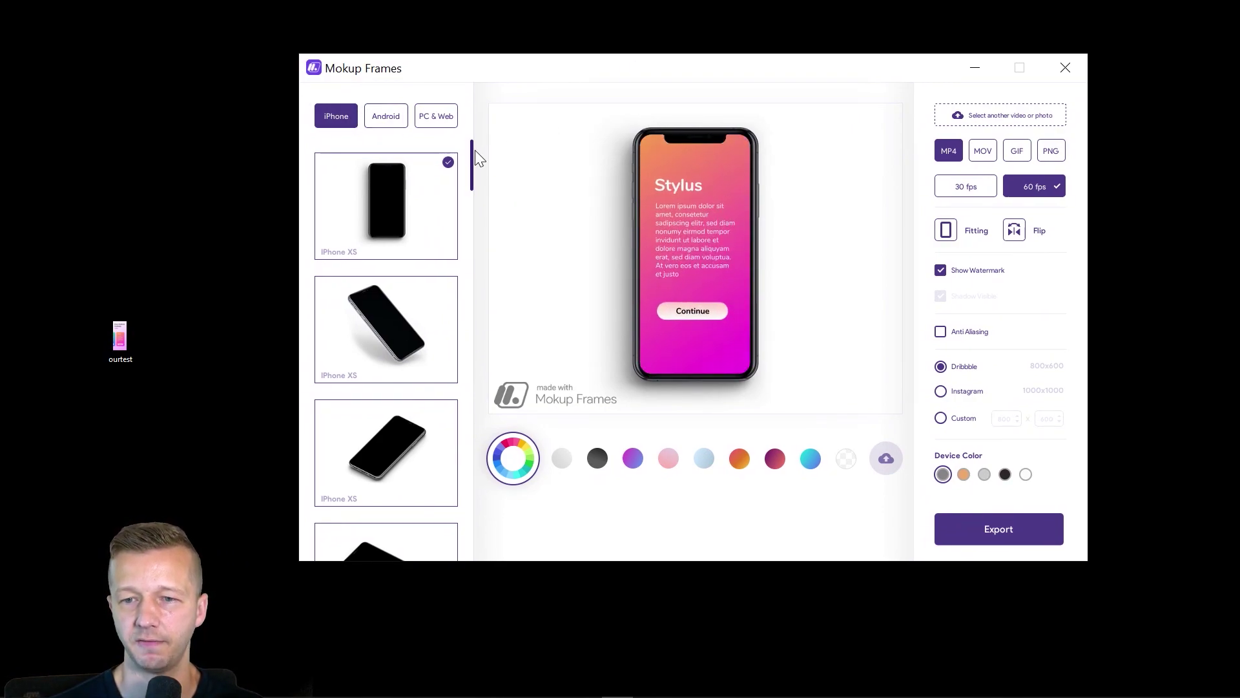
pyautogui.moveTo(473, 158); pyautogui.dragTo(482, 507)
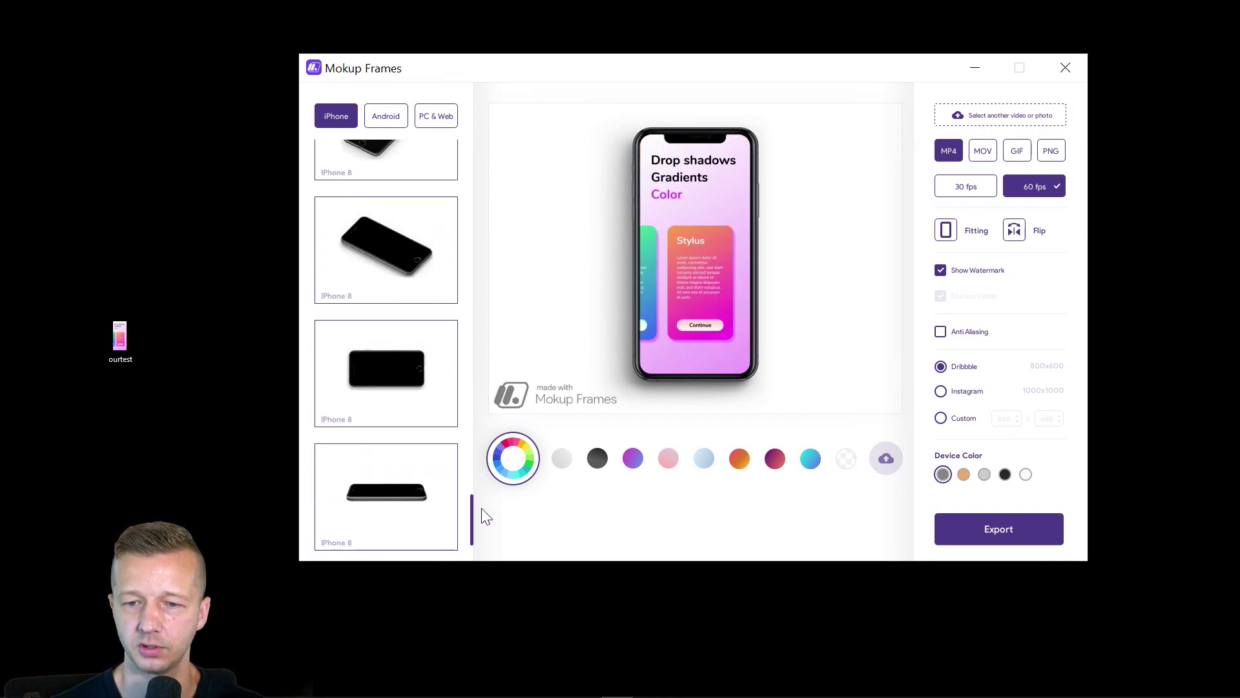
pyautogui.scroll(3, 409, 354)
pyautogui.click(385, 312)
pyautogui.click(385, 195)
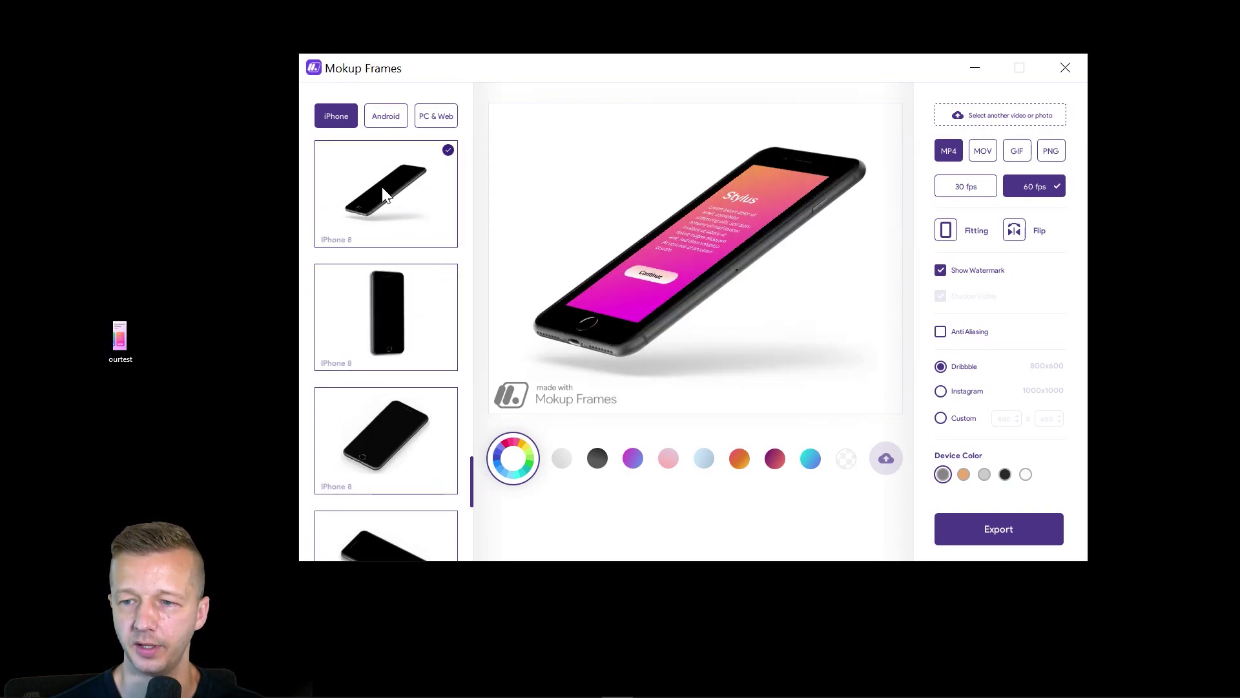
pyautogui.click(399, 443)
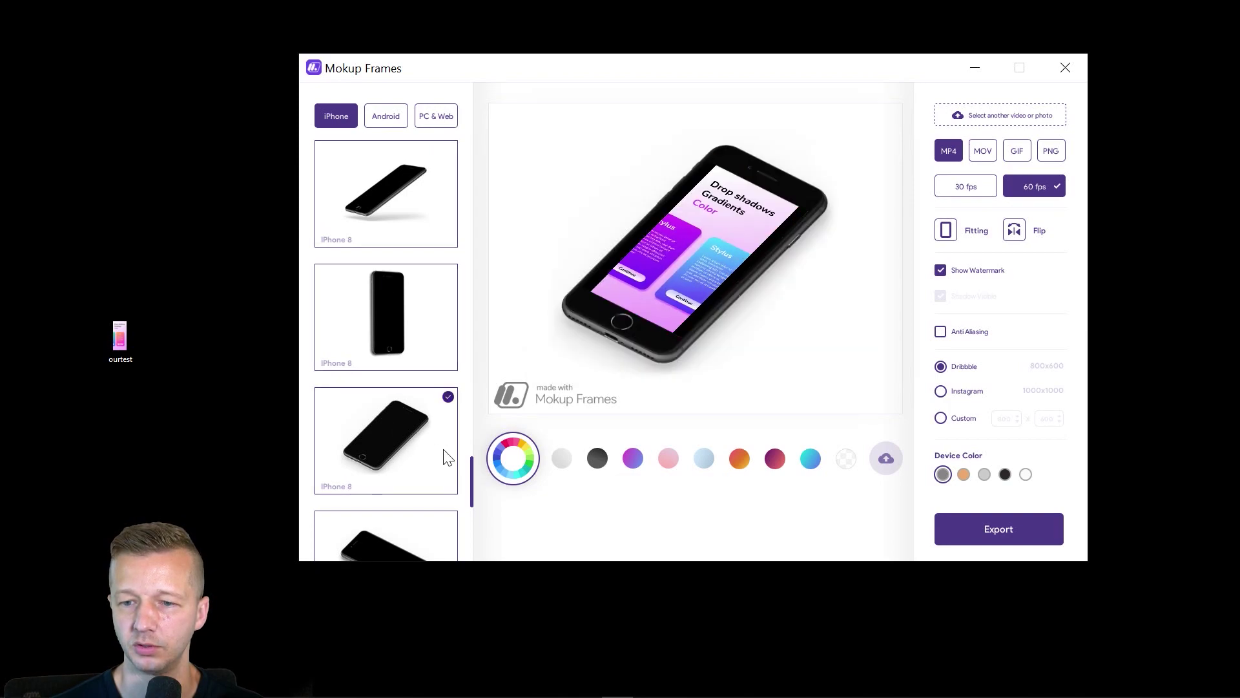
pyautogui.moveTo(474, 505); pyautogui.dragTo(470, 190)
pyautogui.click(391, 178)
pyautogui.click(389, 300)
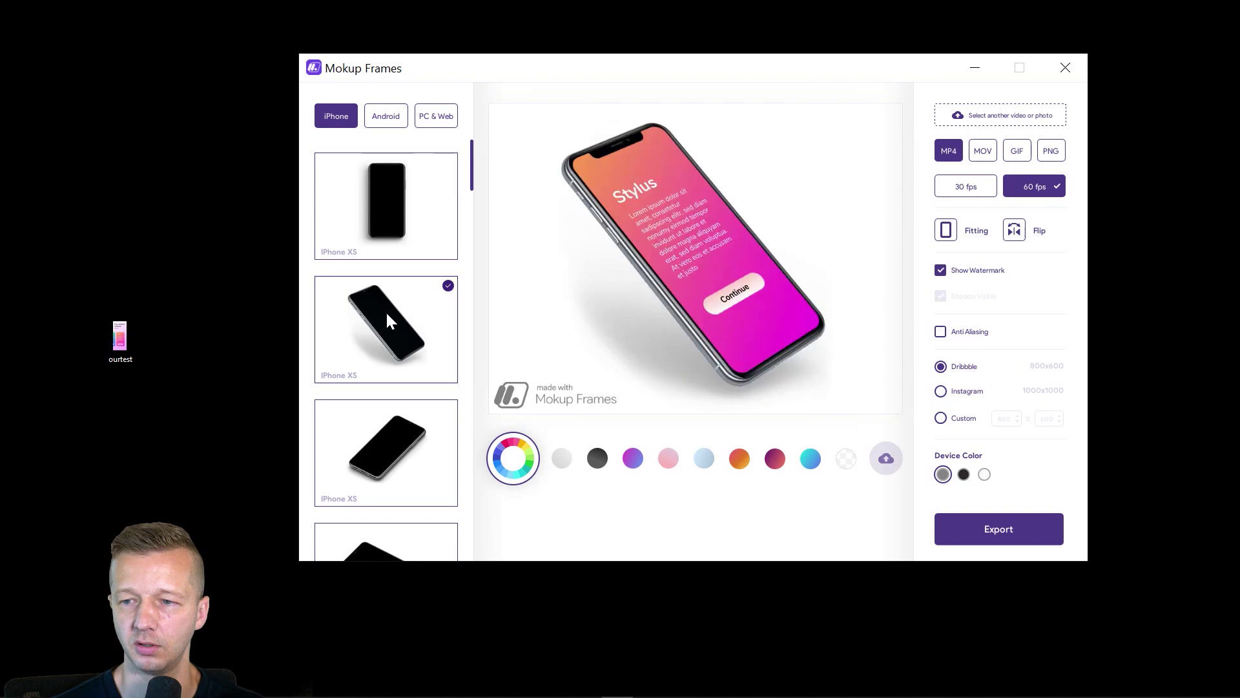
pyautogui.click(401, 449)
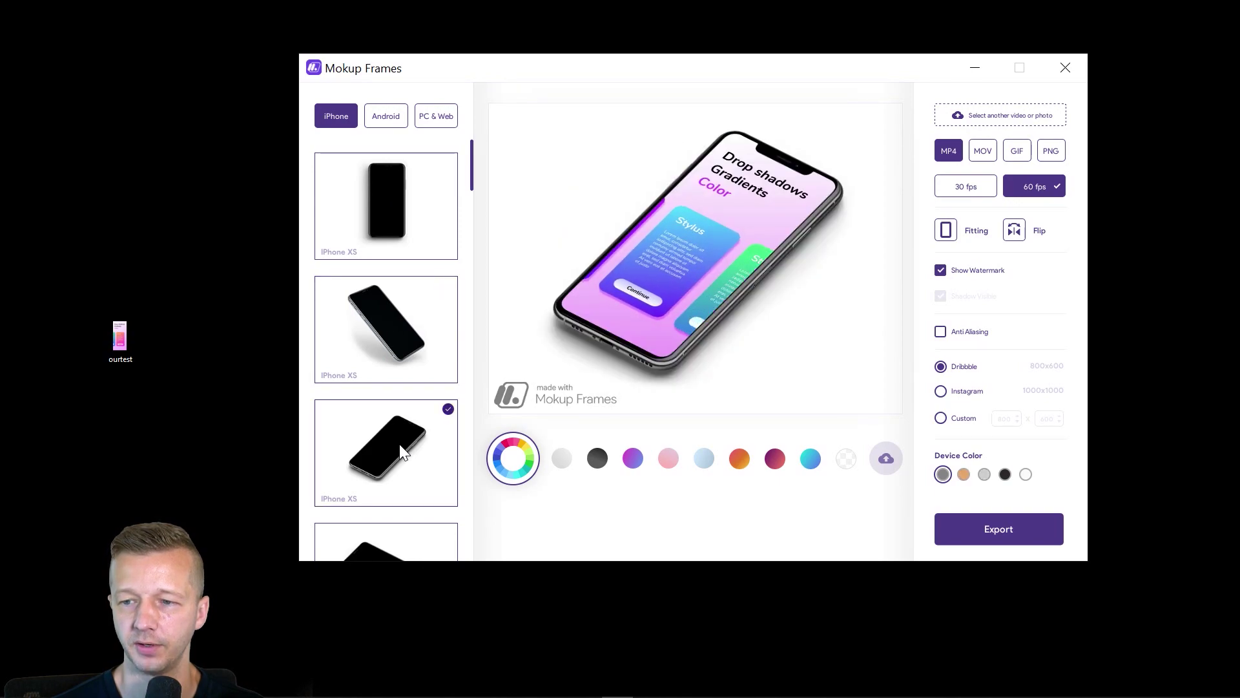
# Step: Try the Android mockups: tilted and landscape Galaxy S9, Pixel 2, and a tilted Galaxy S10+
pyautogui.click(386, 118)
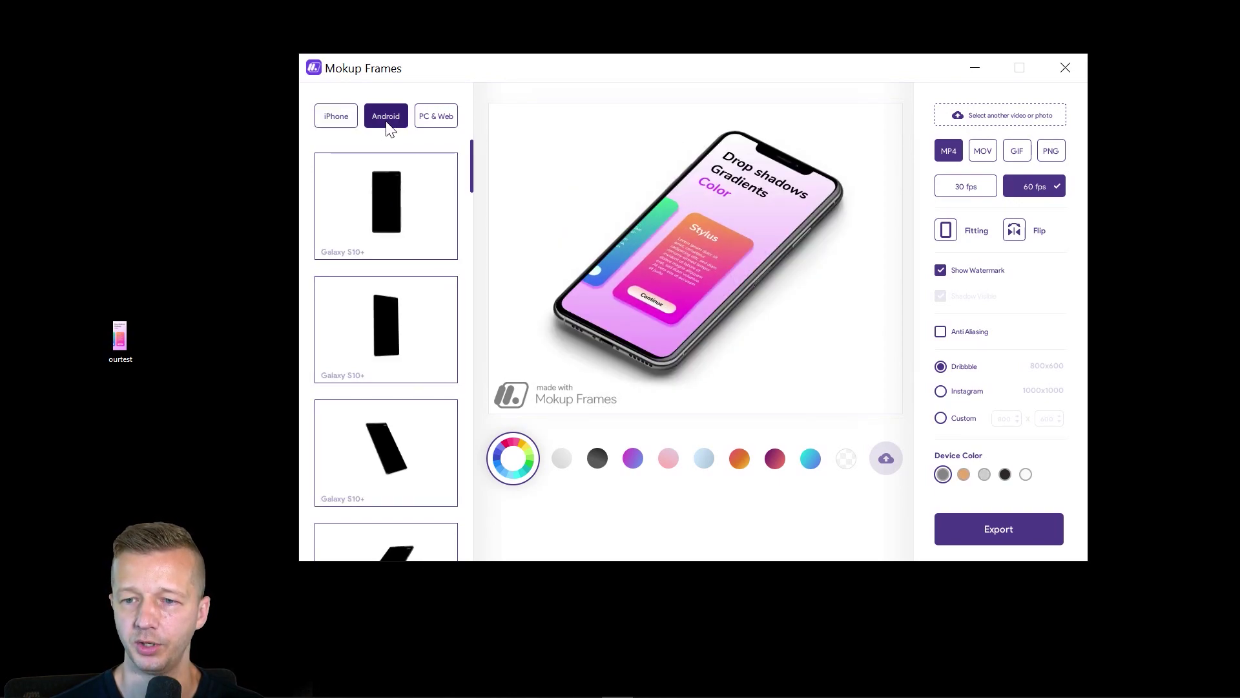
pyautogui.moveTo(472, 169); pyautogui.dragTo(472, 344)
pyautogui.scroll(-1, 394, 336)
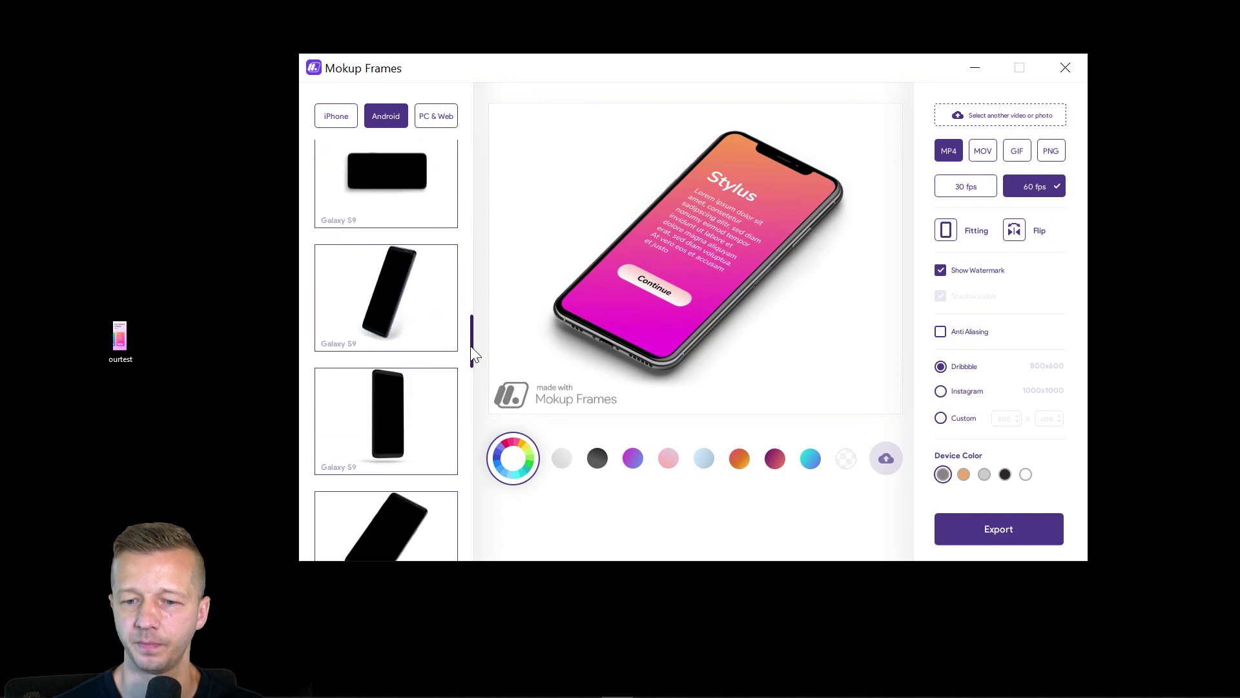
pyautogui.click(396, 283)
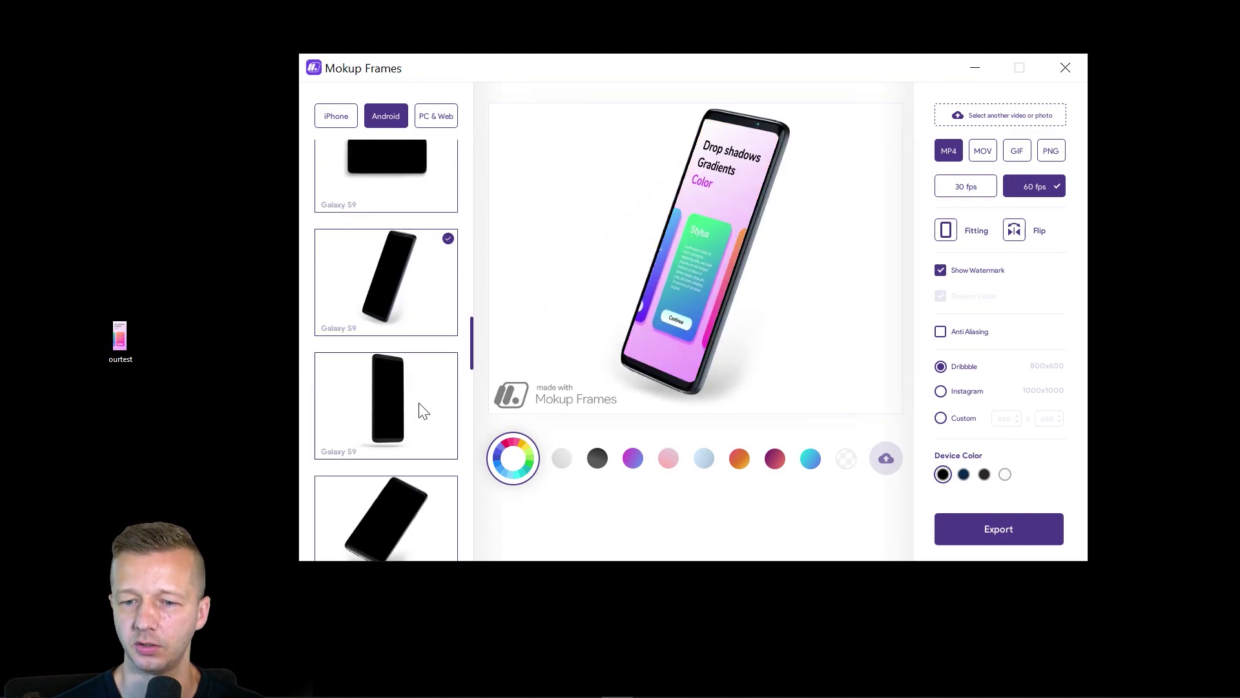
pyautogui.click(391, 190)
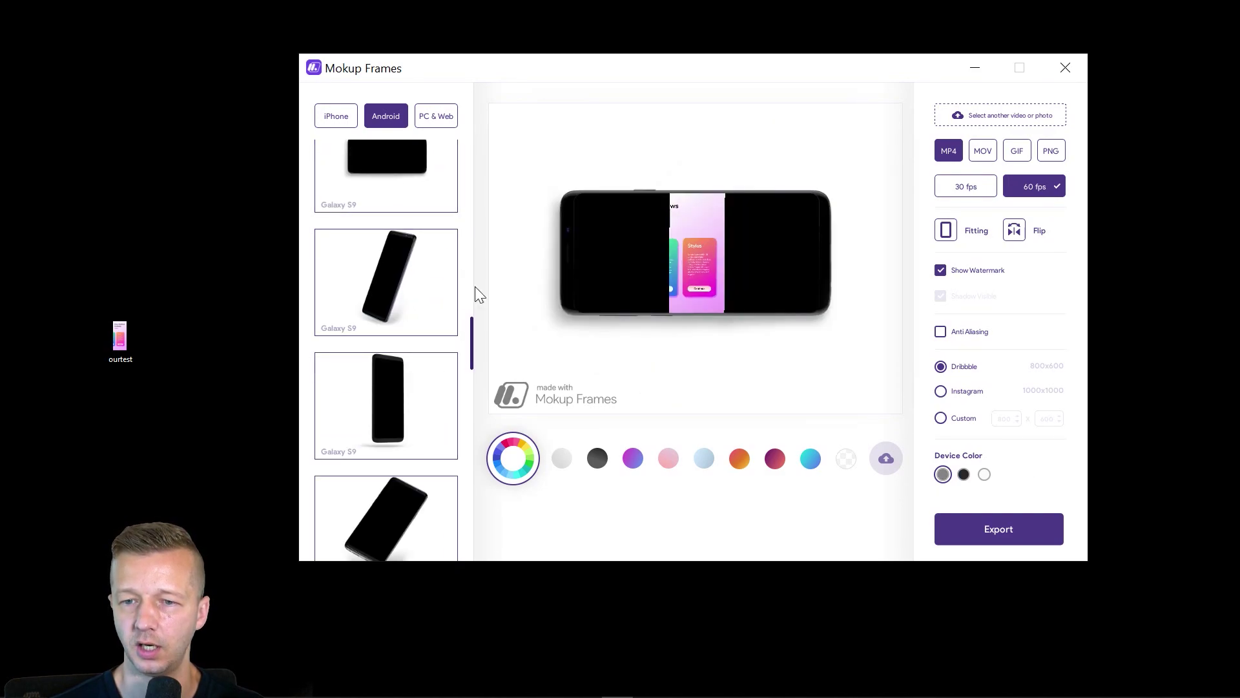
pyautogui.scroll(-5, 476, 403)
pyautogui.click(387, 297)
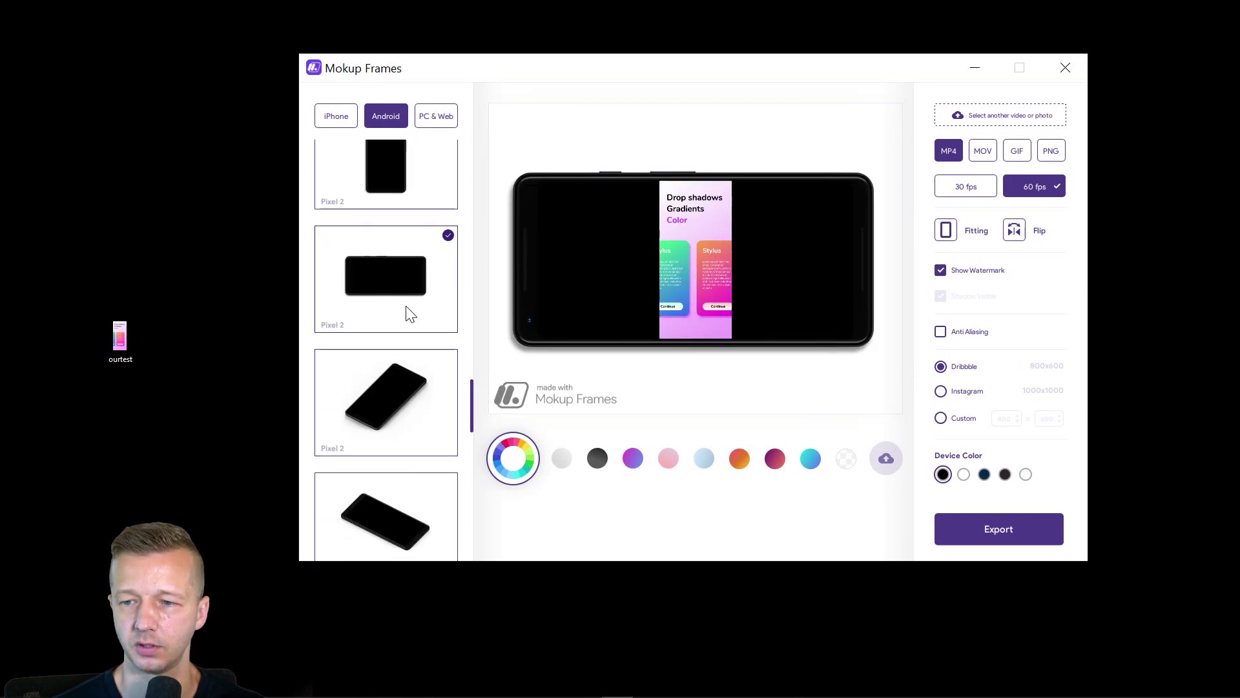
pyautogui.click(387, 404)
pyautogui.moveTo(473, 404); pyautogui.dragTo(476, 206)
pyautogui.click(393, 279)
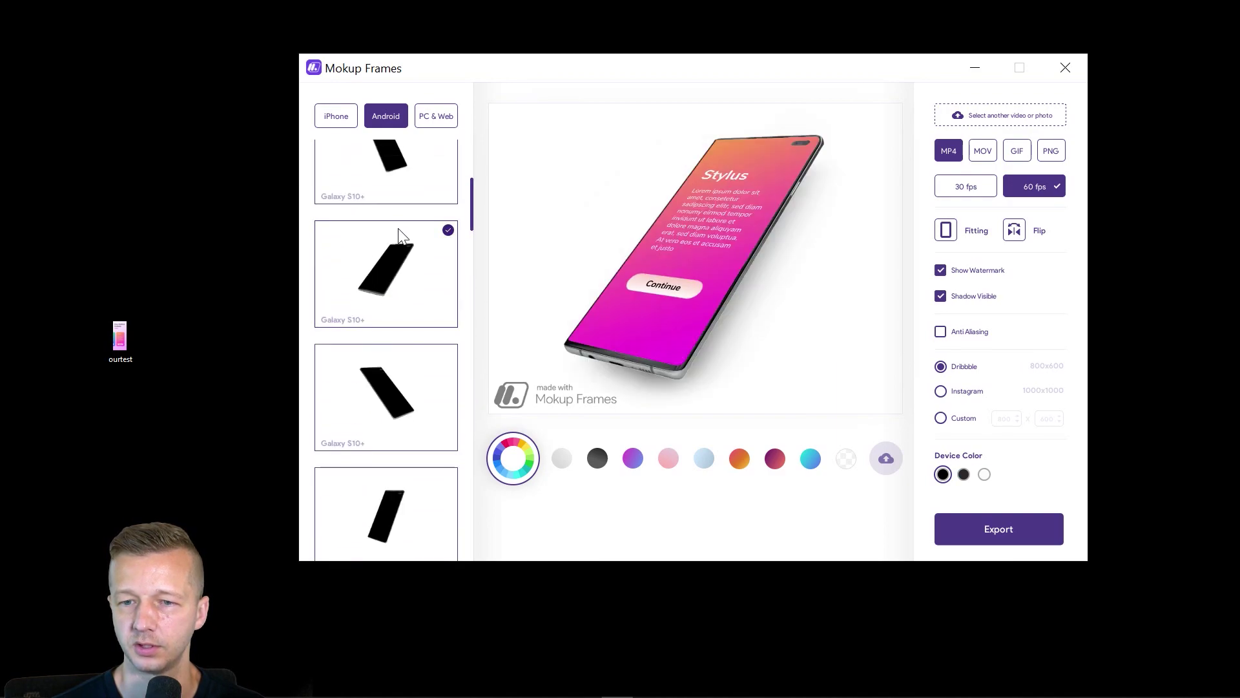
# Step: Return to the iPhone devices and choose the tilted iPhone XS mockup
pyautogui.scroll(2, 424, 310)
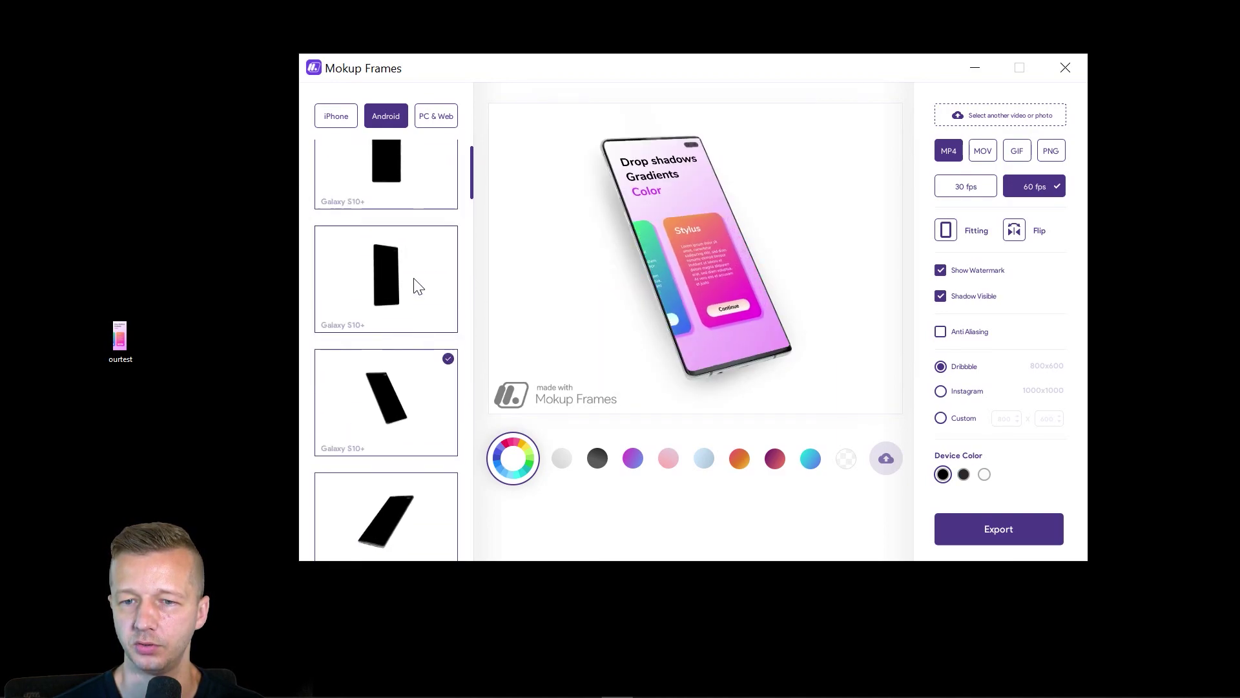
pyautogui.click(341, 124)
pyautogui.scroll(-1, 407, 354)
pyautogui.click(388, 264)
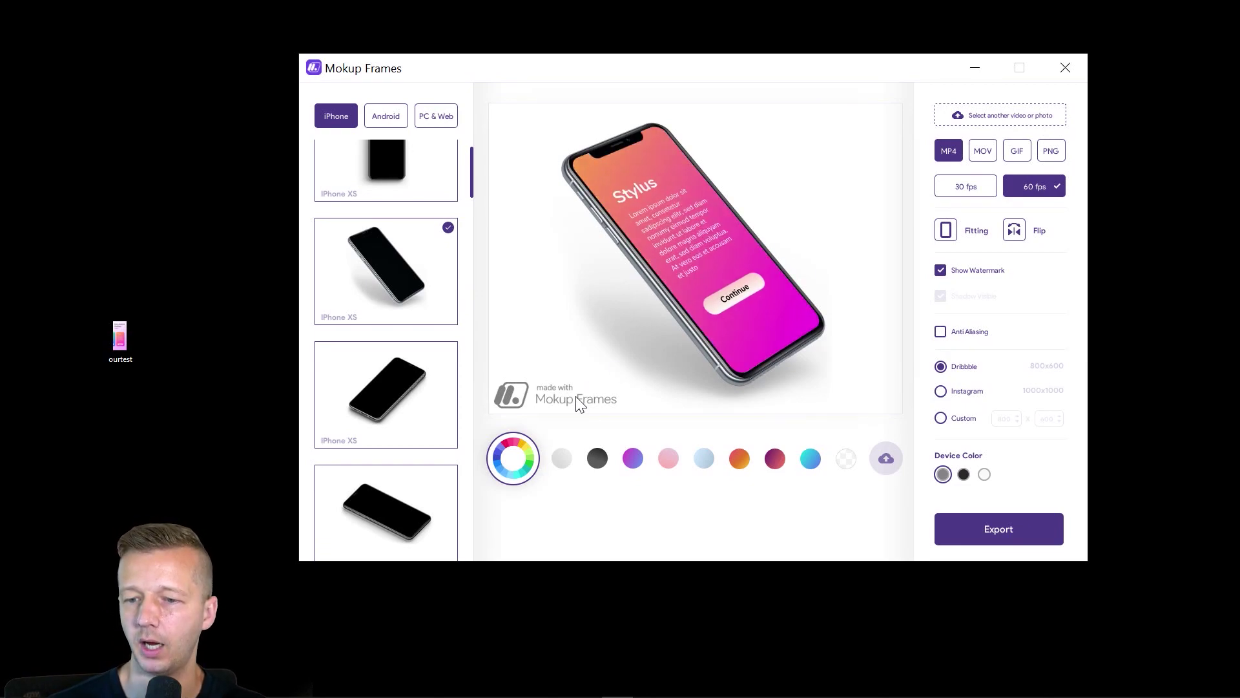
# Step: Try grey, pink, light-blue and a custom dark red background, then settle on the purple gradient
pyautogui.click(560, 459)
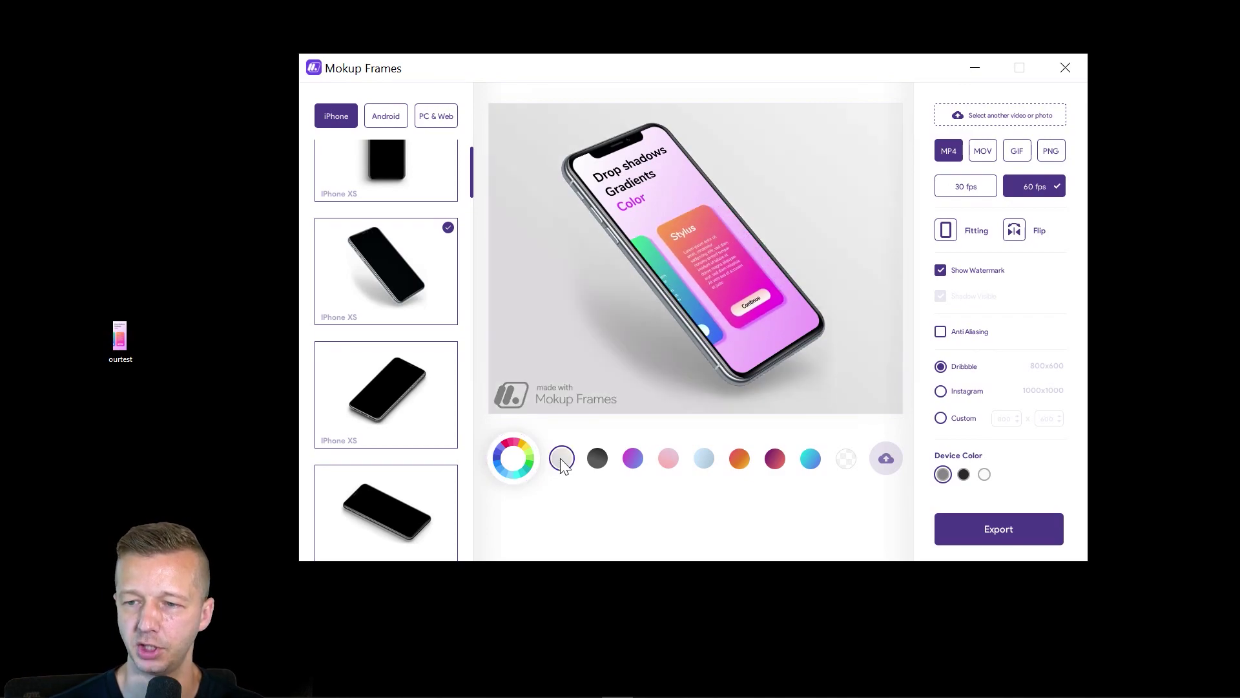
pyautogui.click(635, 464)
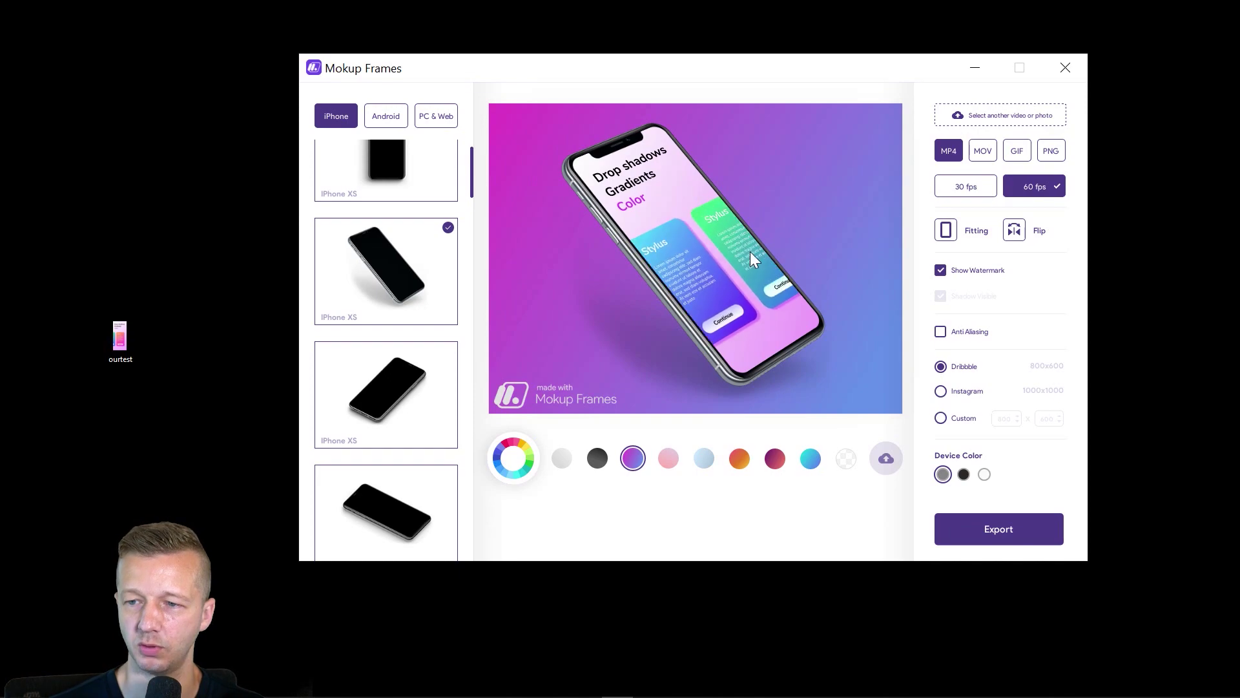
pyautogui.click(670, 460)
pyautogui.click(632, 460)
pyautogui.click(704, 459)
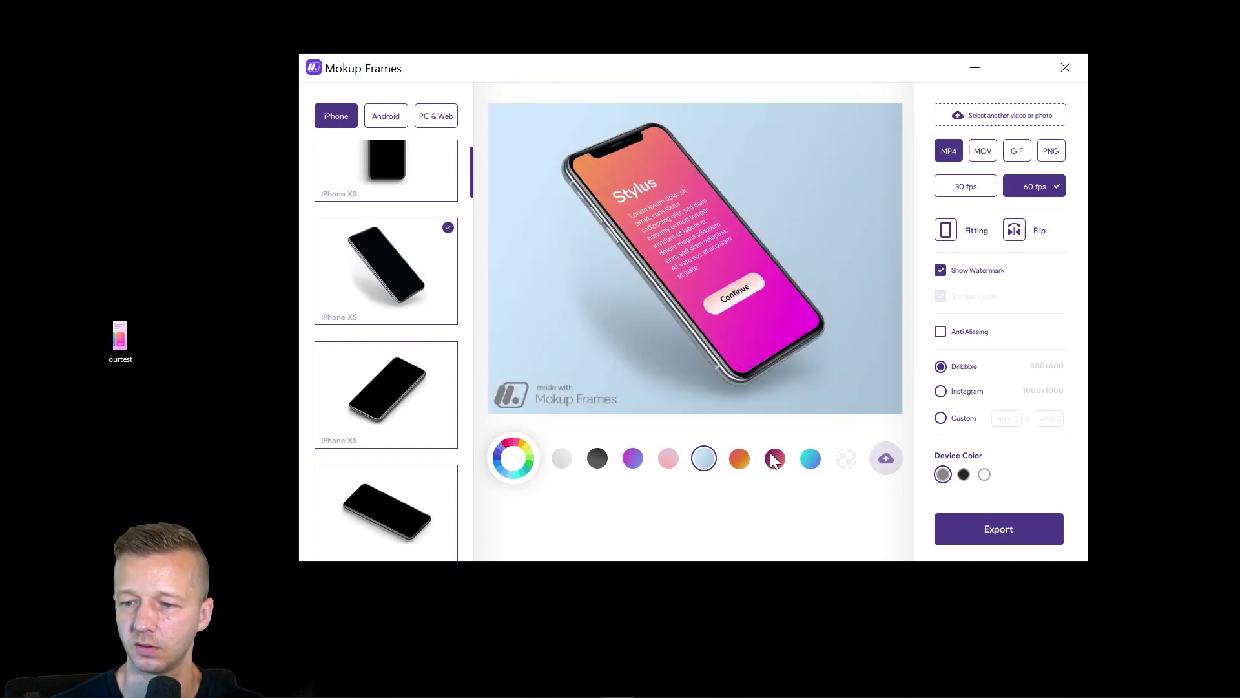
pyautogui.click(667, 461)
pyautogui.click(515, 456)
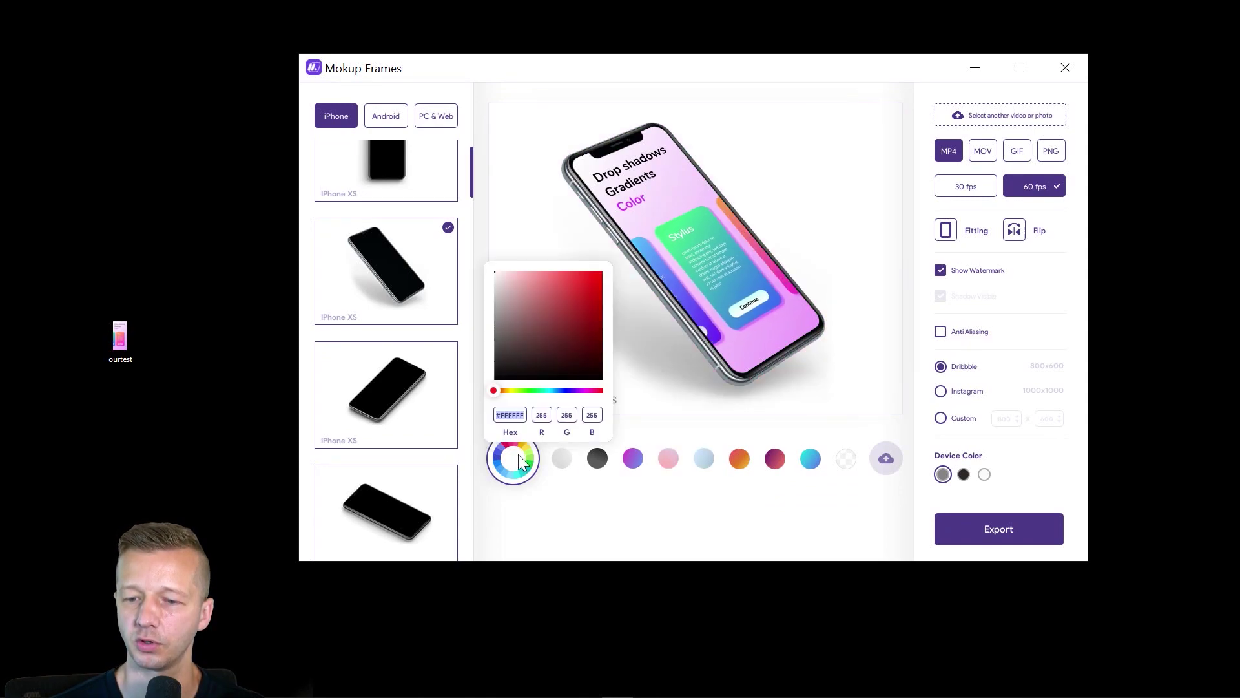
pyautogui.moveTo(601, 273); pyautogui.dragTo(478, 276)
pyautogui.click(631, 460)
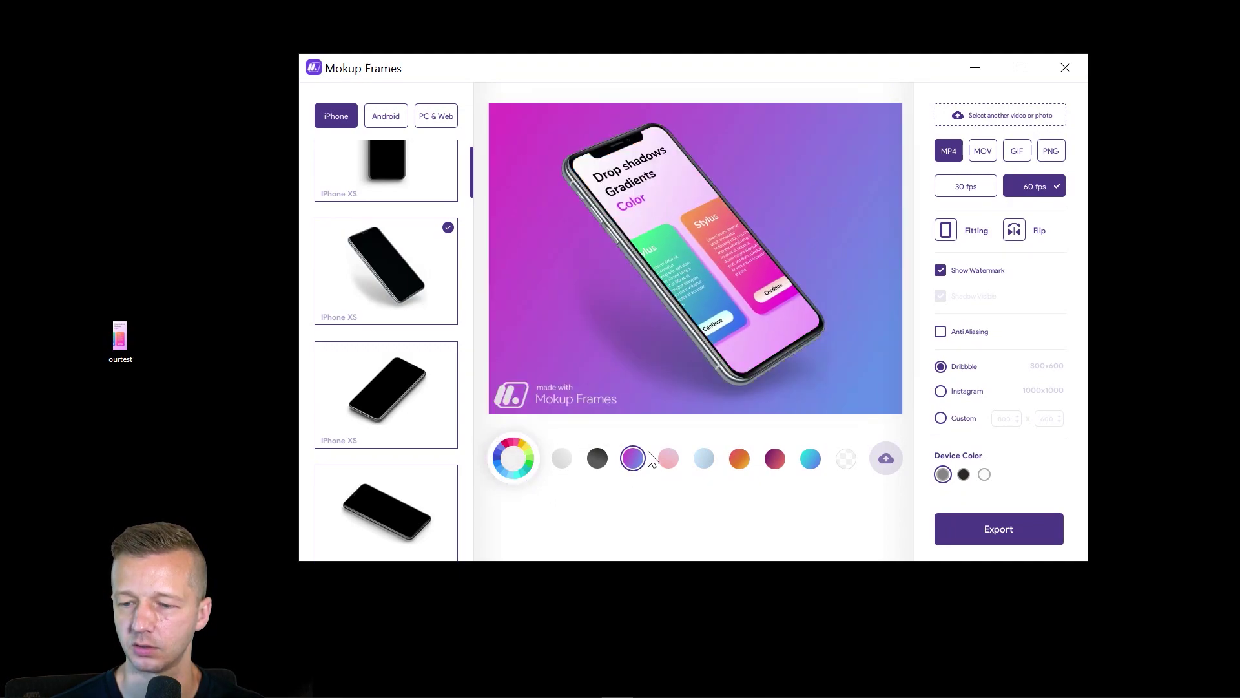
# Step: Try adding a custom background image, then dismiss the premium features prompt
pyautogui.click(887, 459)
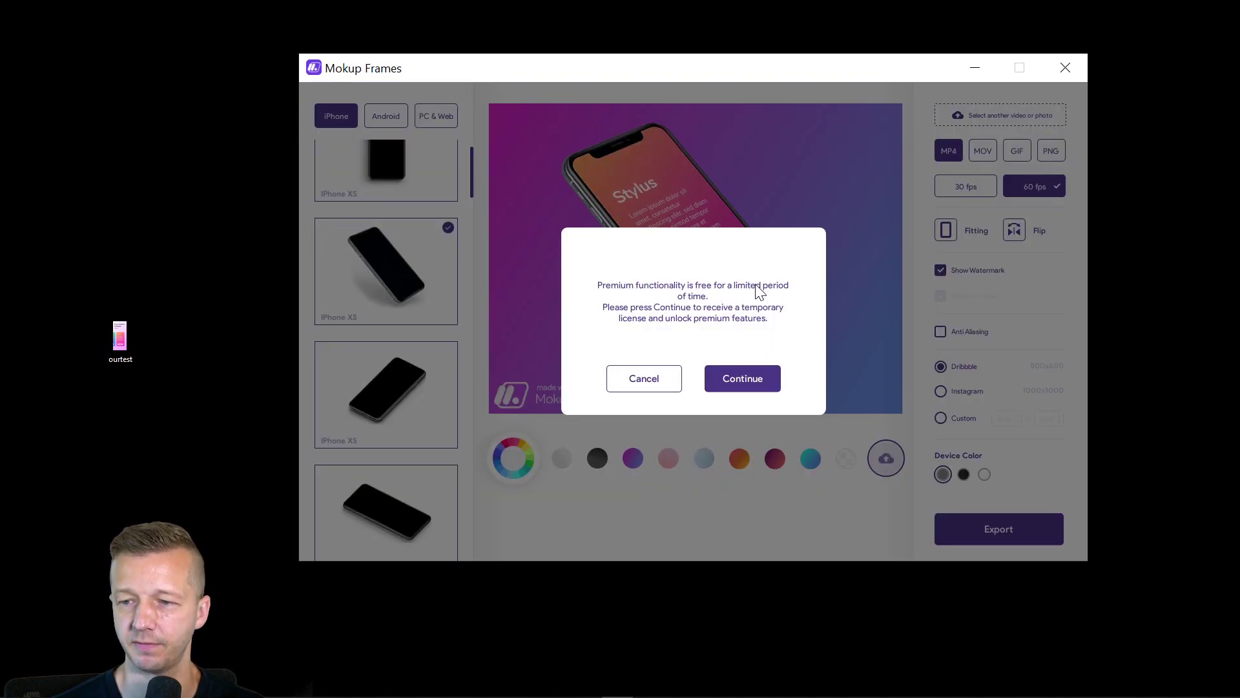
pyautogui.click(642, 379)
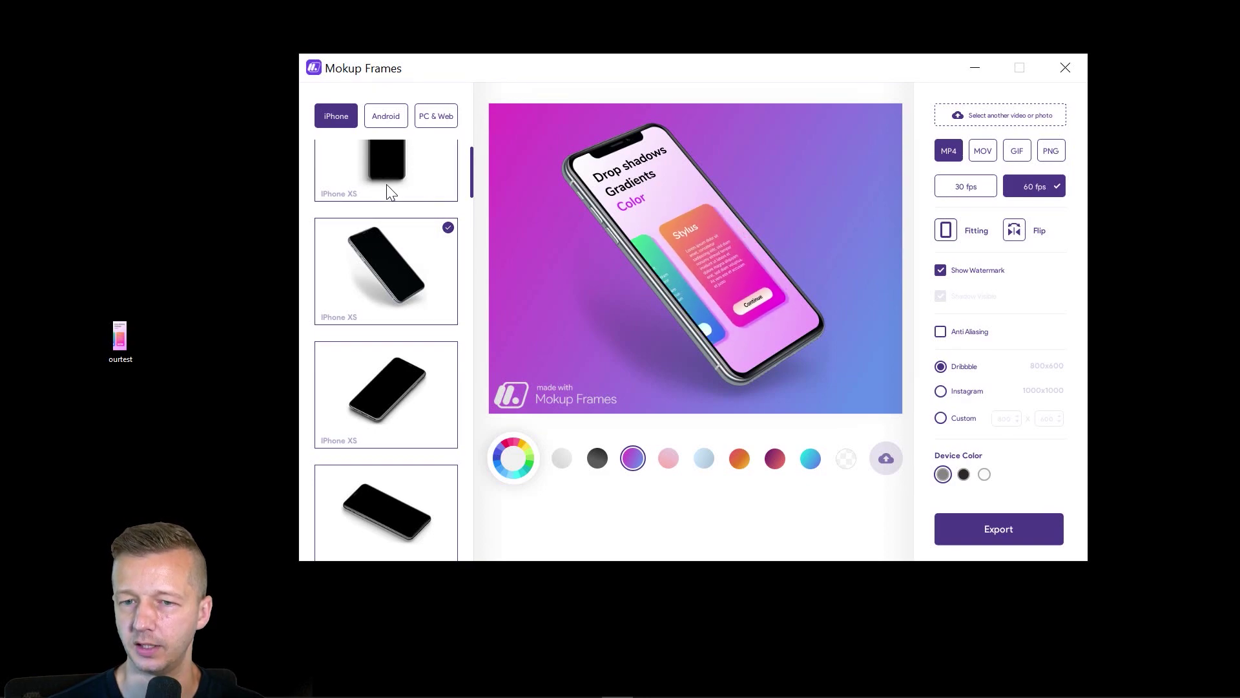
# Step: Flip the phone and flip it back to its original tilt, then enable Anti Aliasing
pyautogui.click(1017, 235)
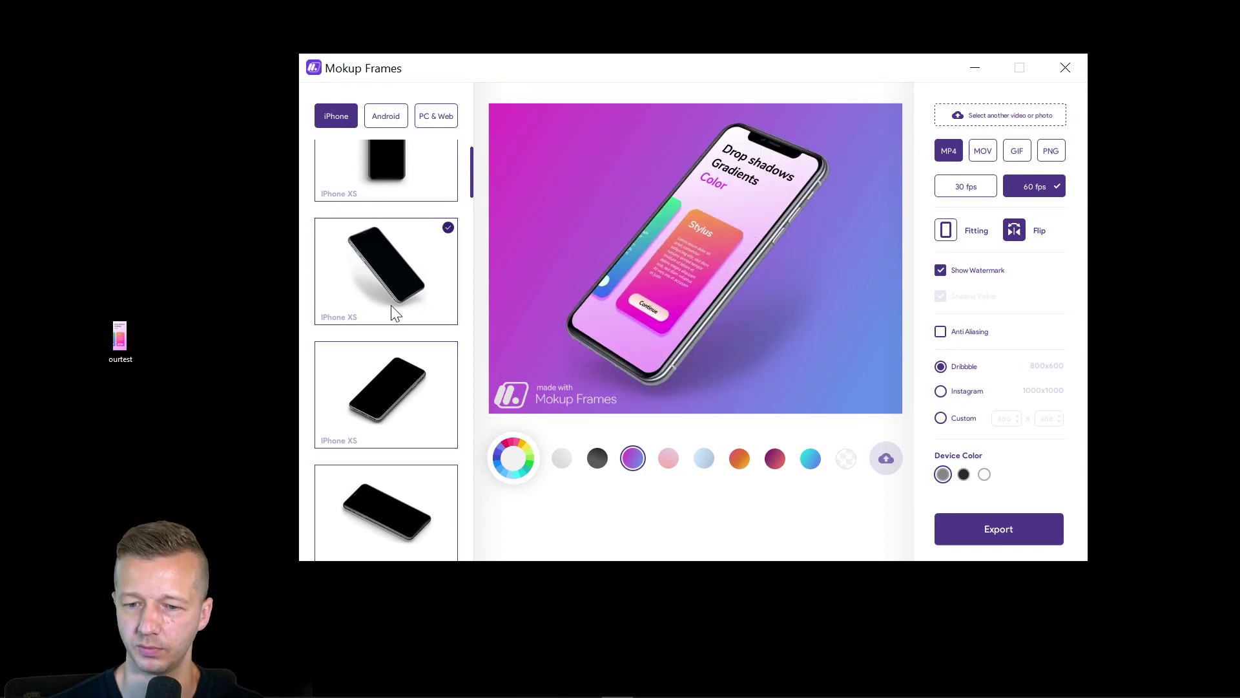
pyautogui.click(1015, 233)
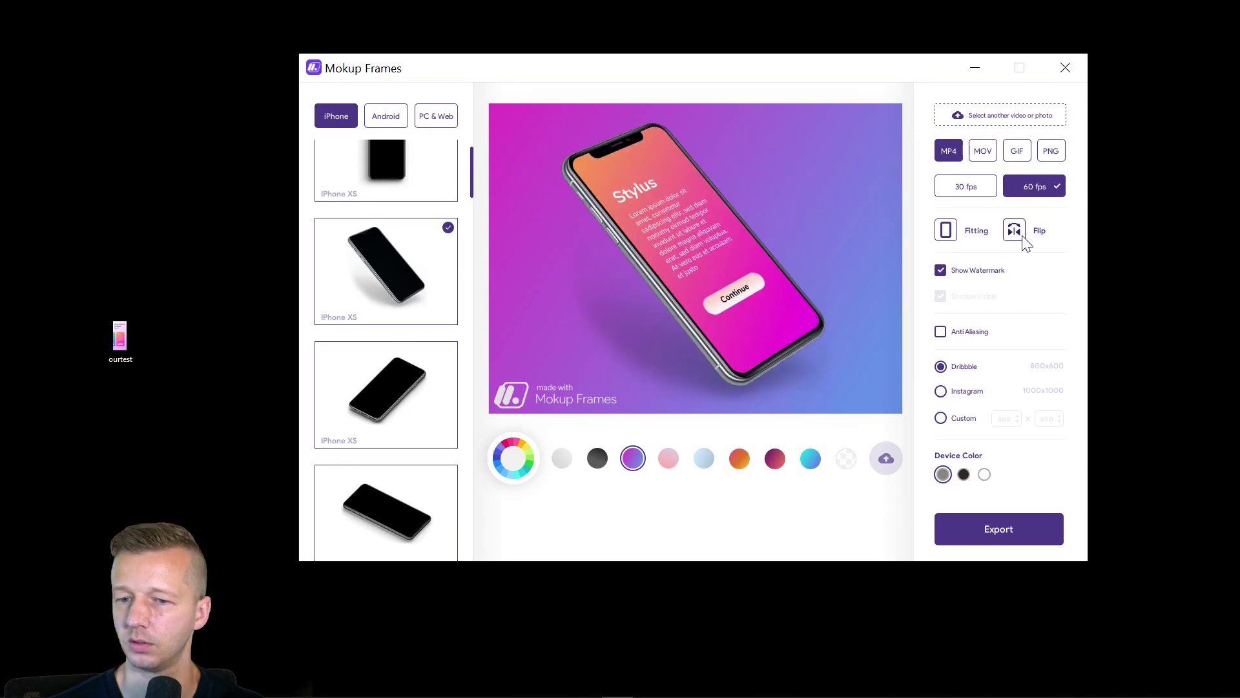
pyautogui.click(963, 332)
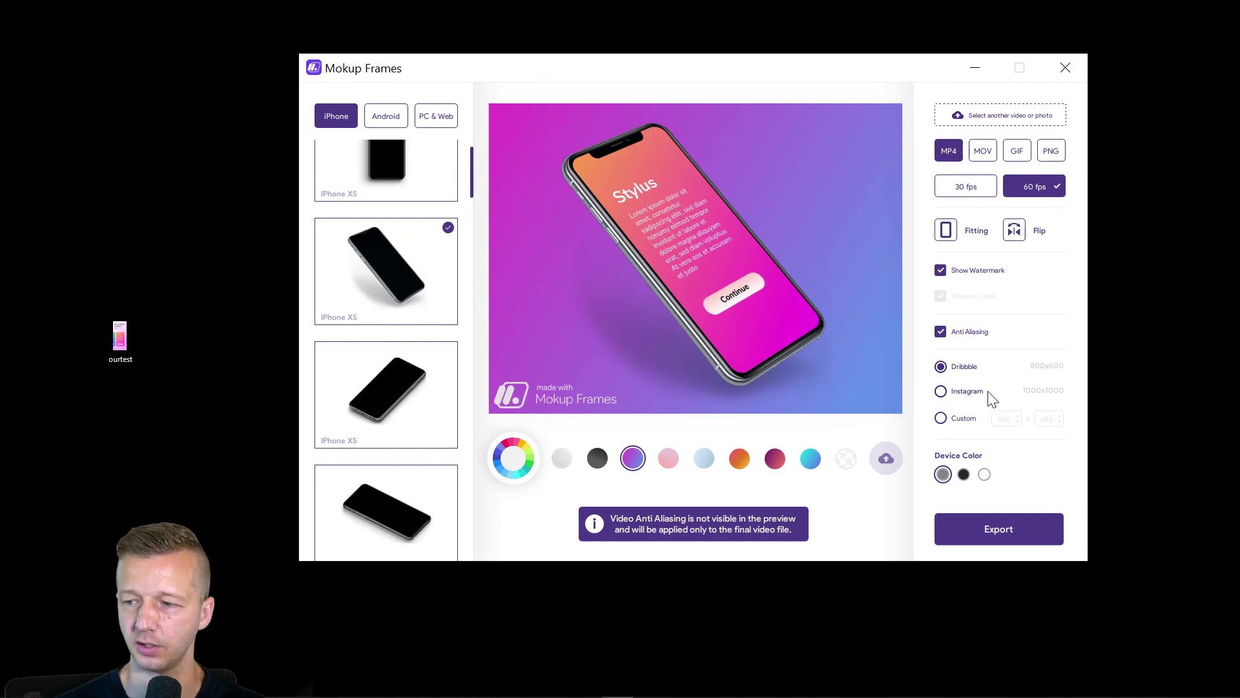
# Step: Set a custom 1920 × 1080 output size and untick Show Watermark
pyautogui.click(941, 419)
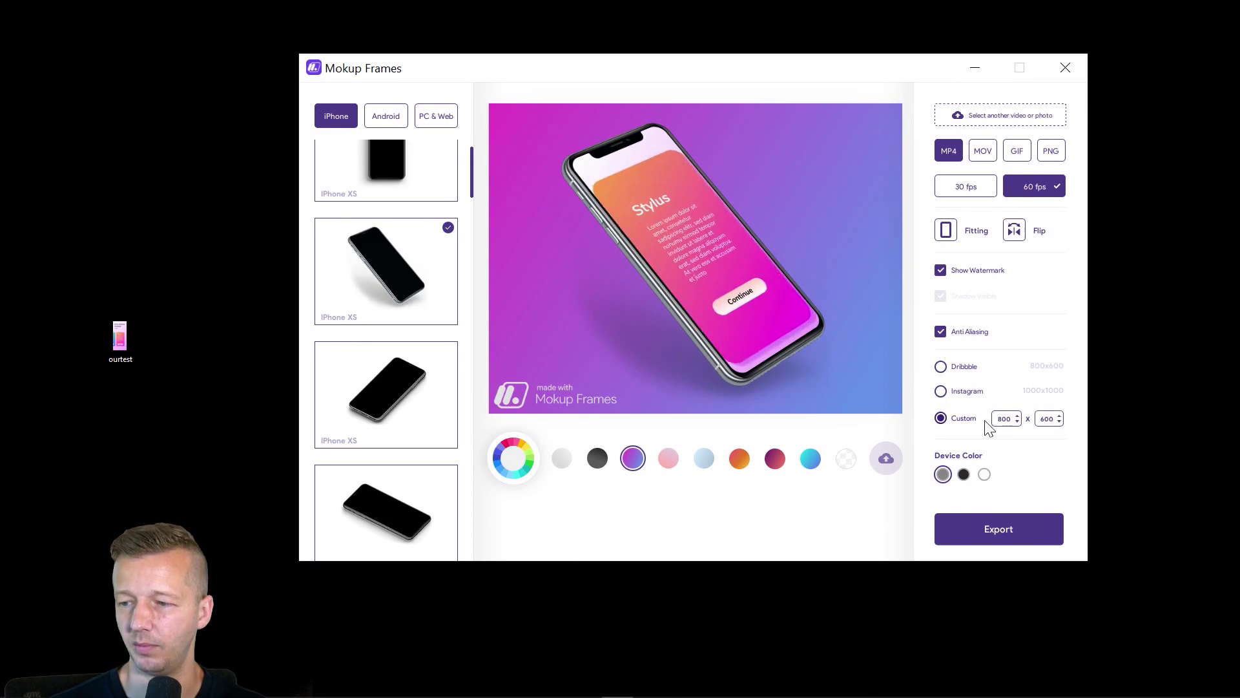
pyautogui.doubleClick(1004, 418)
pyautogui.write('1920')
pyautogui.press('Tab')
pyautogui.write('1080')
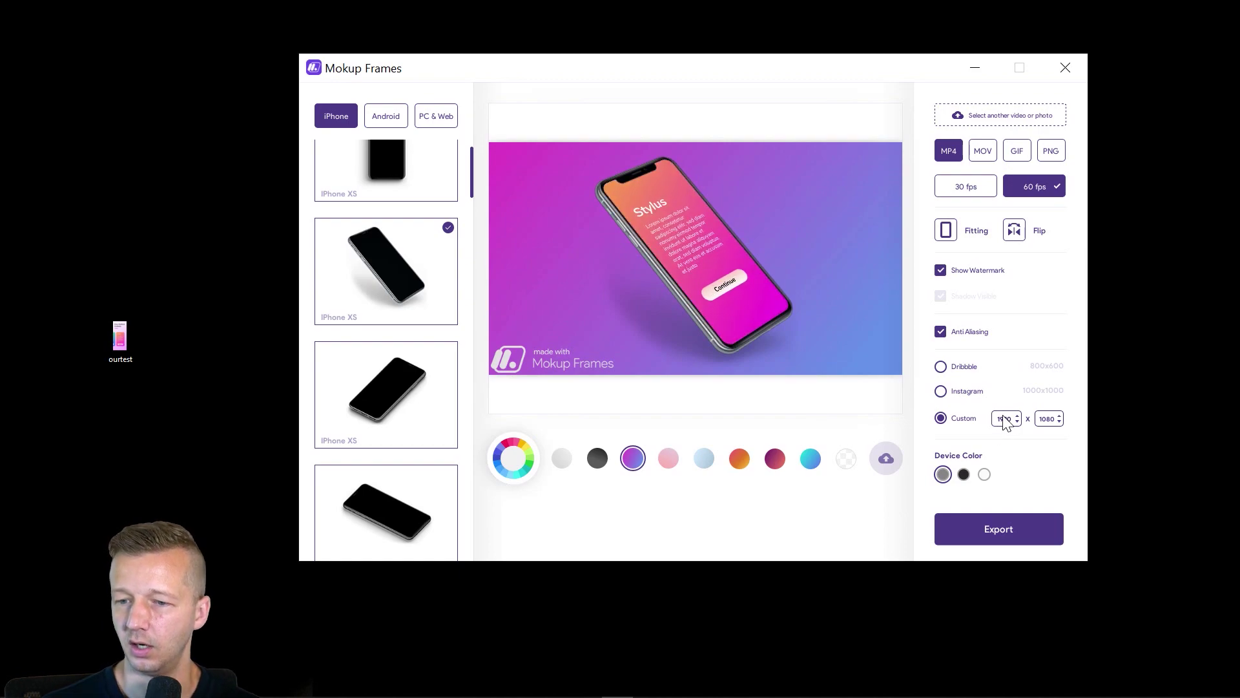
pyautogui.click(962, 274)
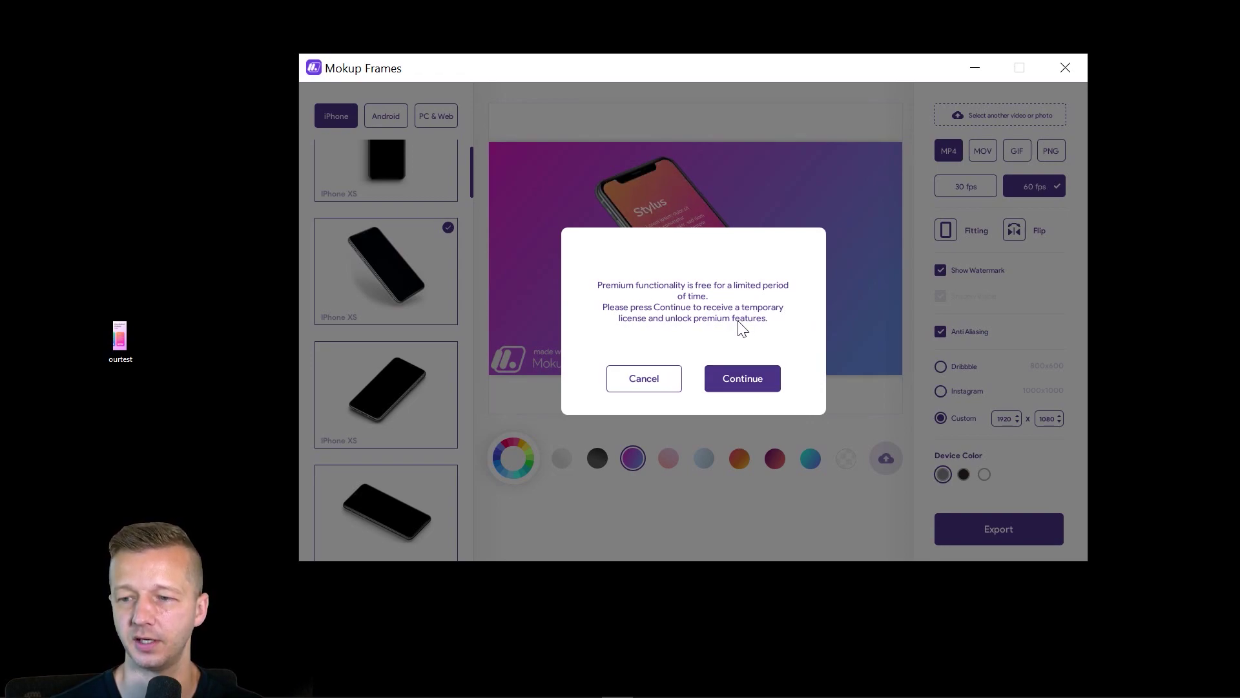
# Step: Accept the free temporary premium license, then open and cancel the video upload picker
pyautogui.click(747, 381)
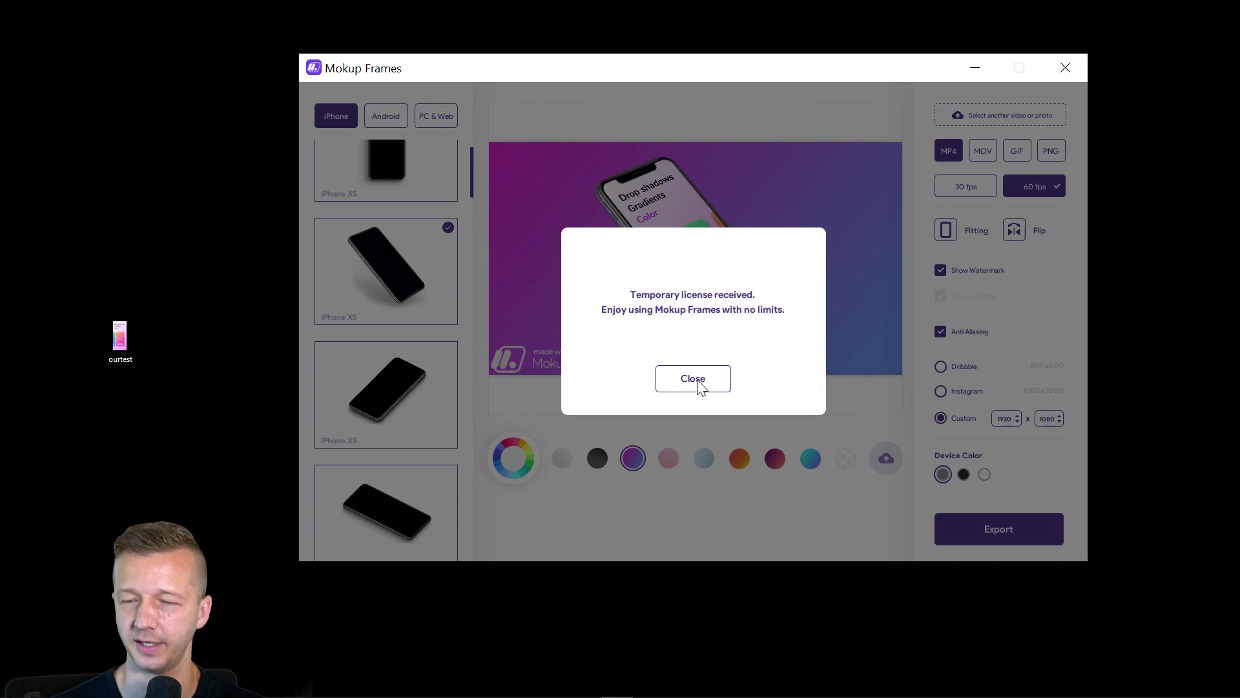
pyautogui.click(697, 381)
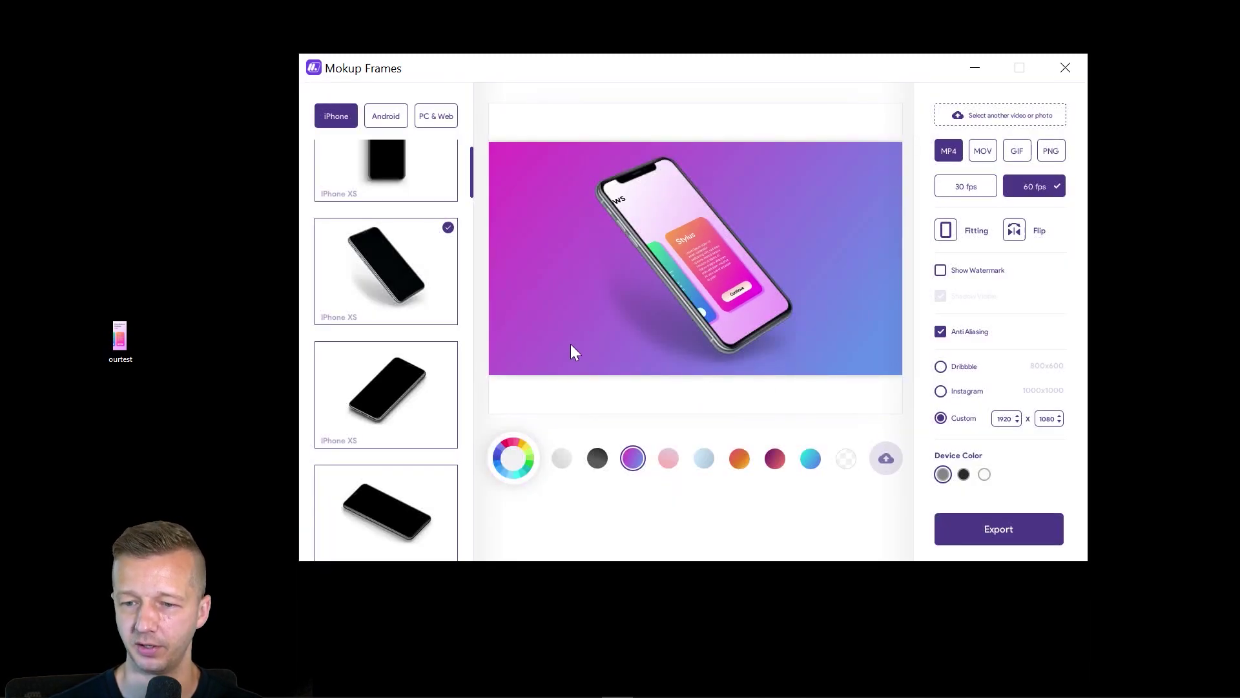
pyautogui.click(882, 461)
pyautogui.click(1000, 632)
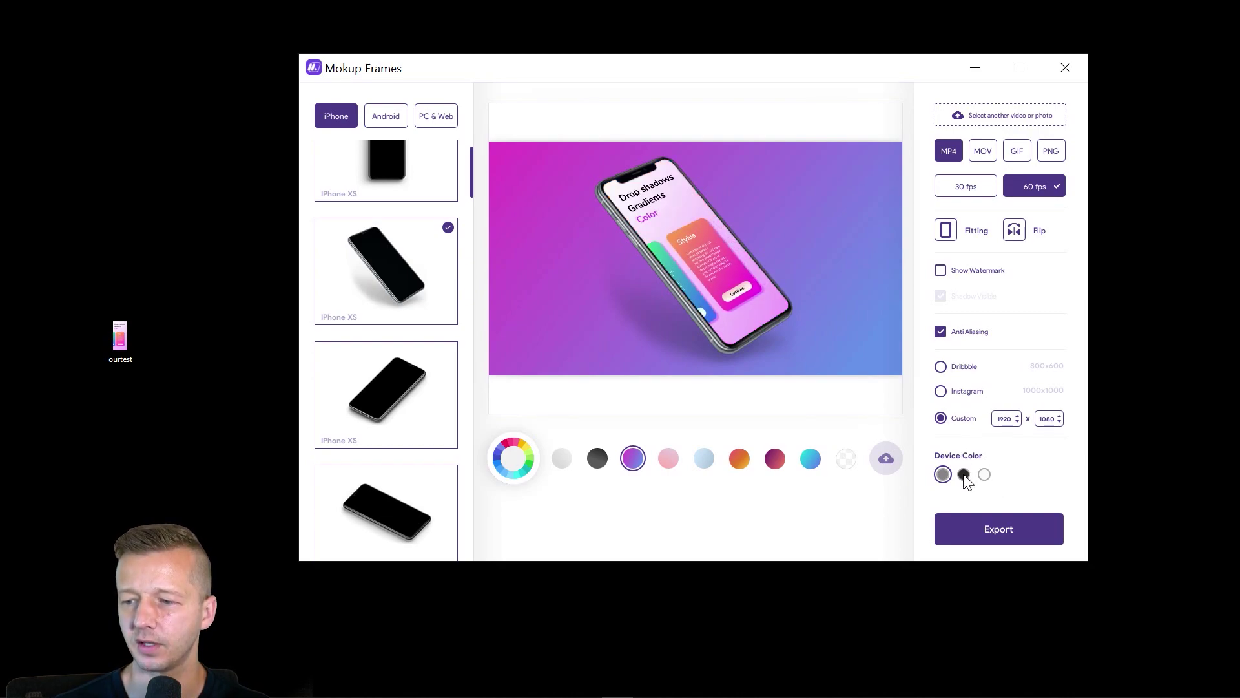
# Step: Try black and white phone frames, then keep the silver grey frame
pyautogui.click(963, 474)
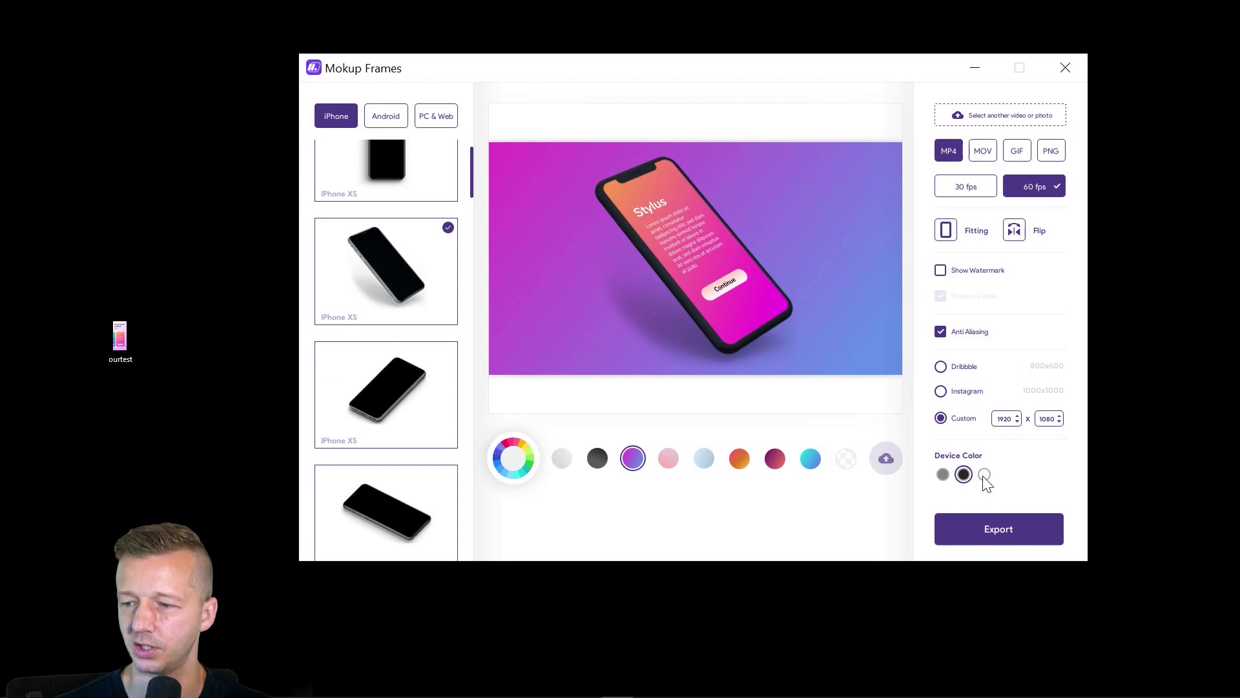
pyautogui.click(985, 475)
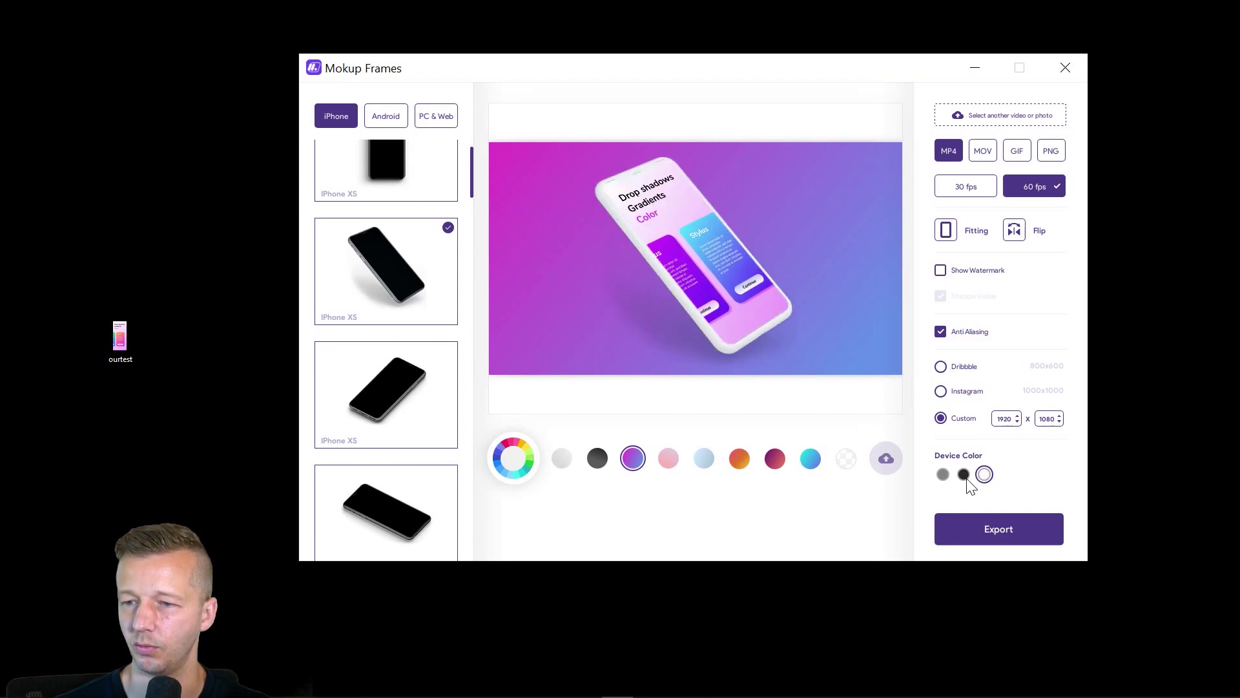
pyautogui.click(962, 476)
pyautogui.click(944, 476)
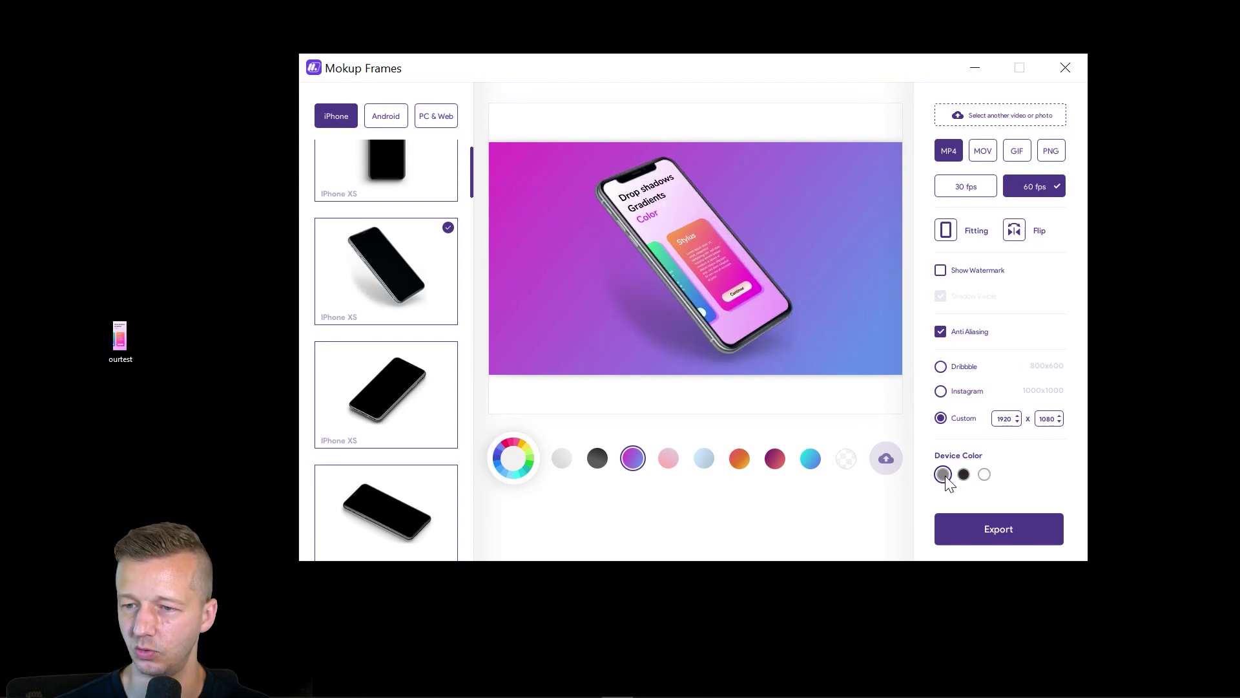
# Step: Export the MP4 video to the Desktop as 'final'
pyautogui.click(990, 531)
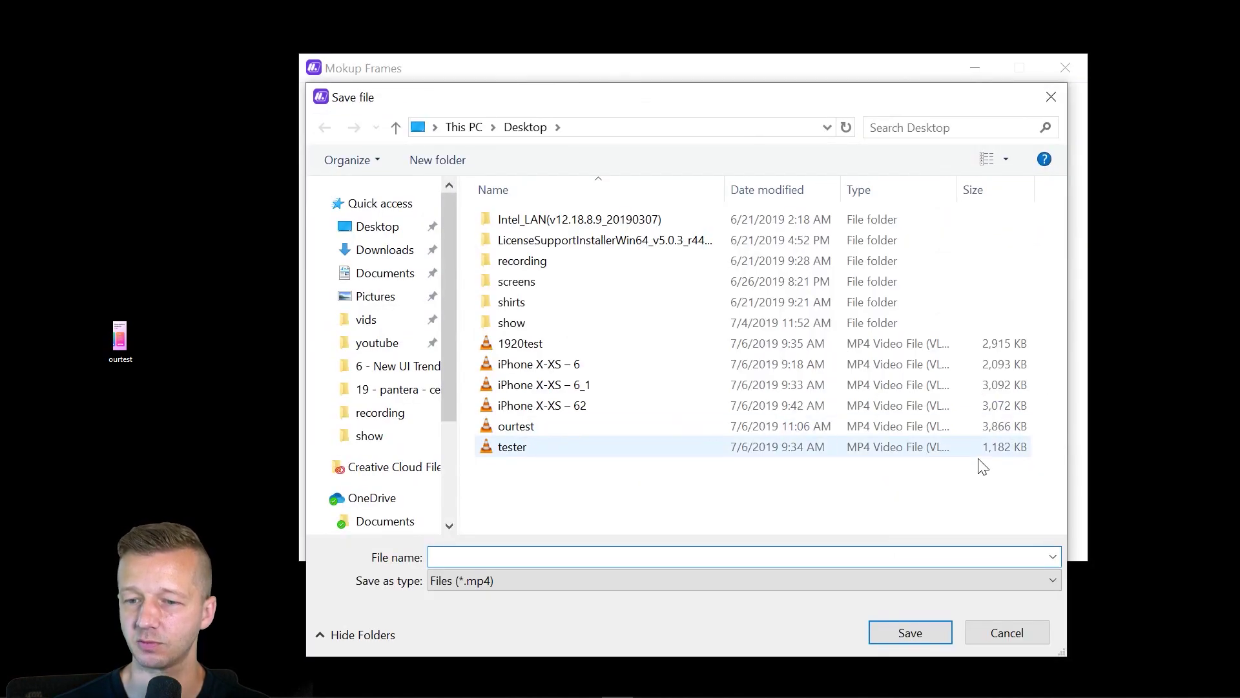
pyautogui.write('finalt')
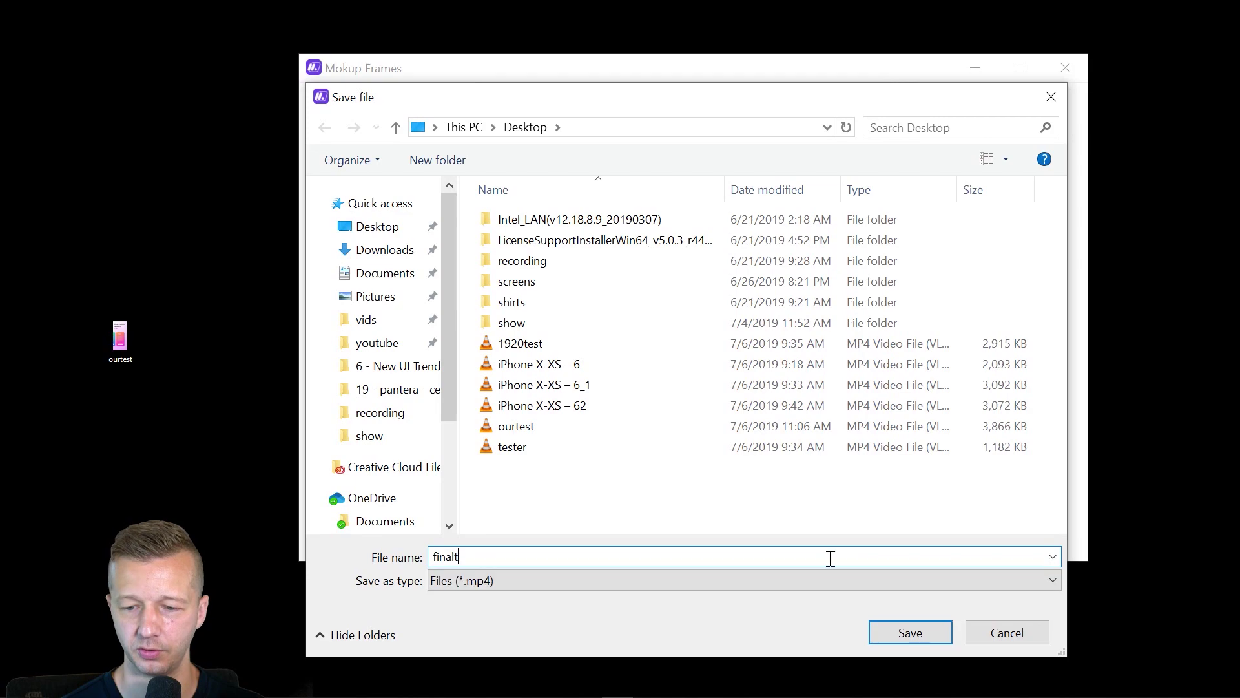
pyautogui.press('Return')
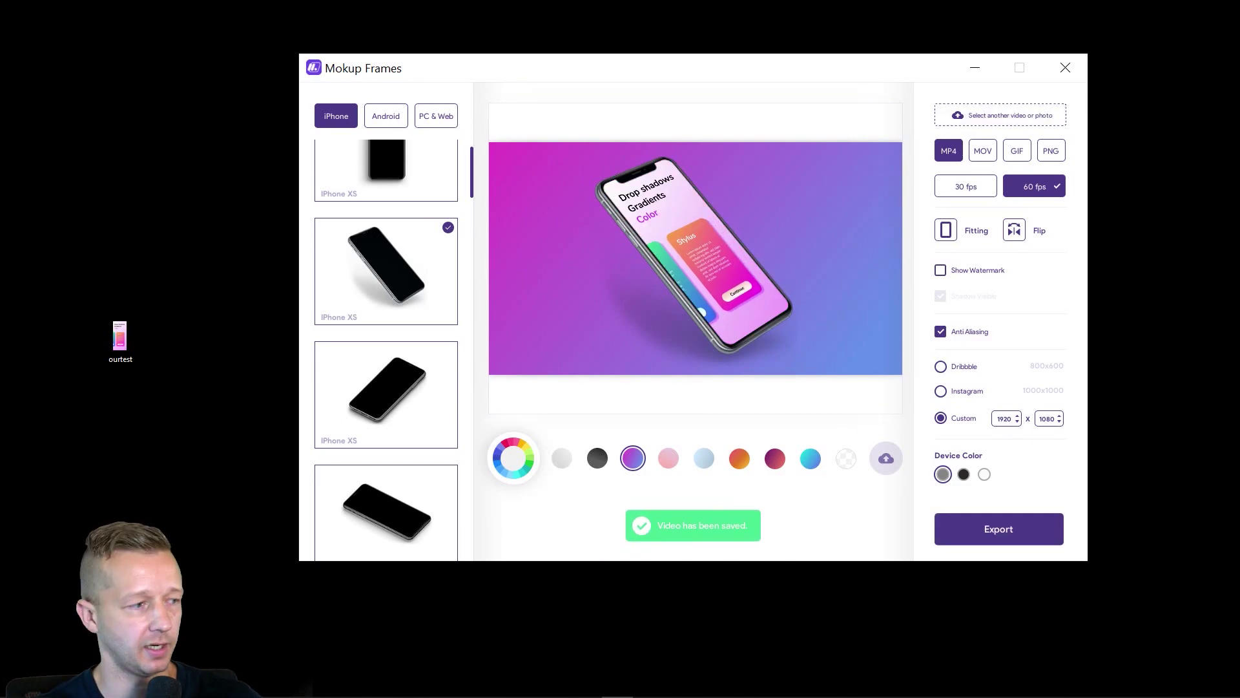
pyautogui.moveTo(0, 439); pyautogui.dragTo(190, 217)
pyautogui.doubleClick(173, 215)
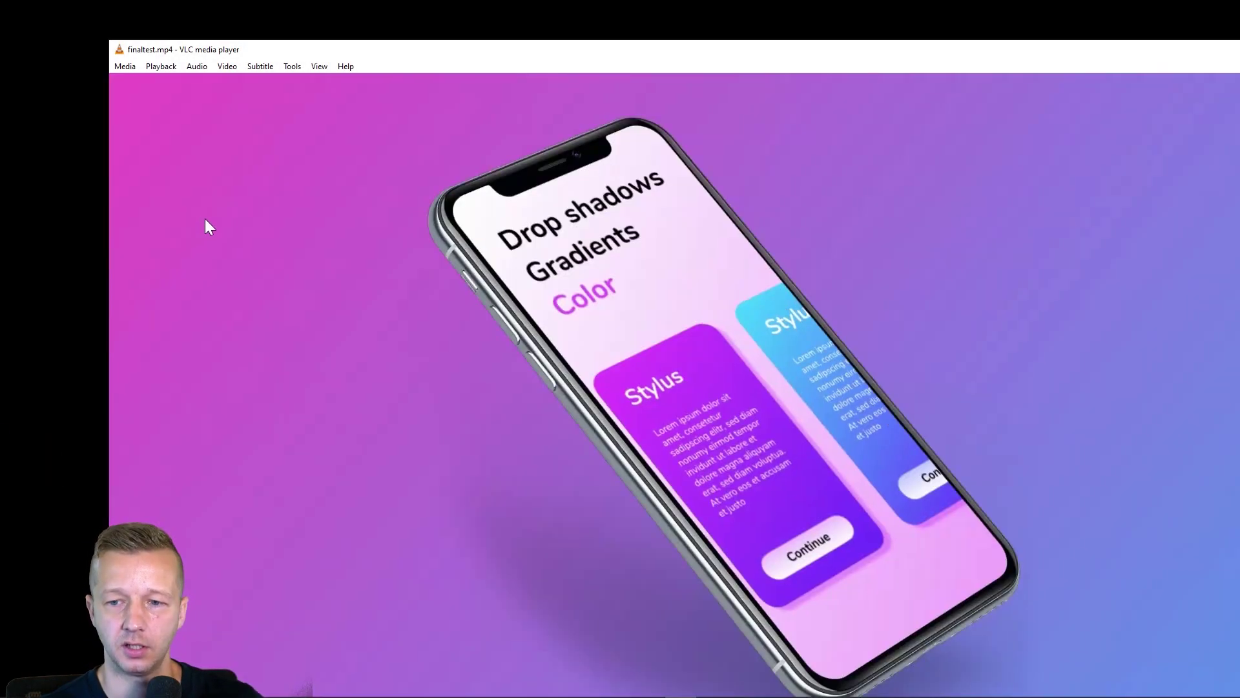
pyautogui.moveTo(416, 55); pyautogui.dragTo(324, 36)
pyautogui.doubleClick(323, 36)
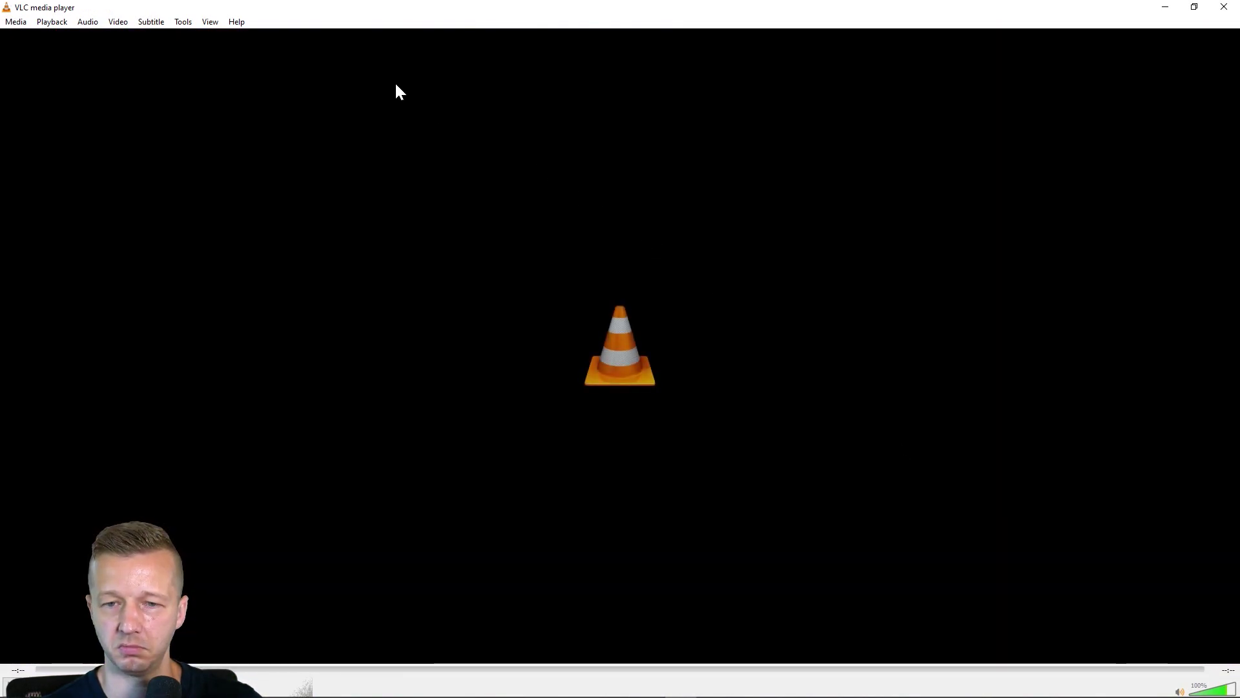
pyautogui.doubleClick(309, 9)
pyautogui.moveTo(30, 24); pyautogui.dragTo(124, 76)
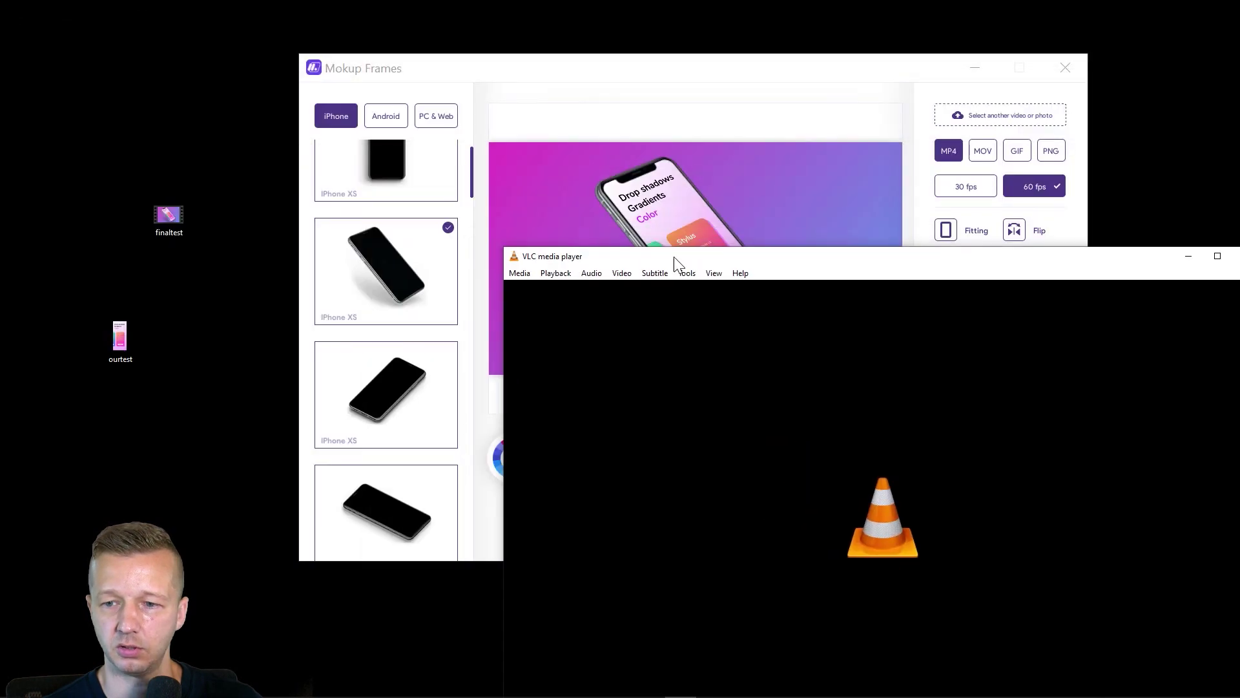
pyautogui.moveTo(678, 255); pyautogui.dragTo(411, 108)
pyautogui.click(249, 624)
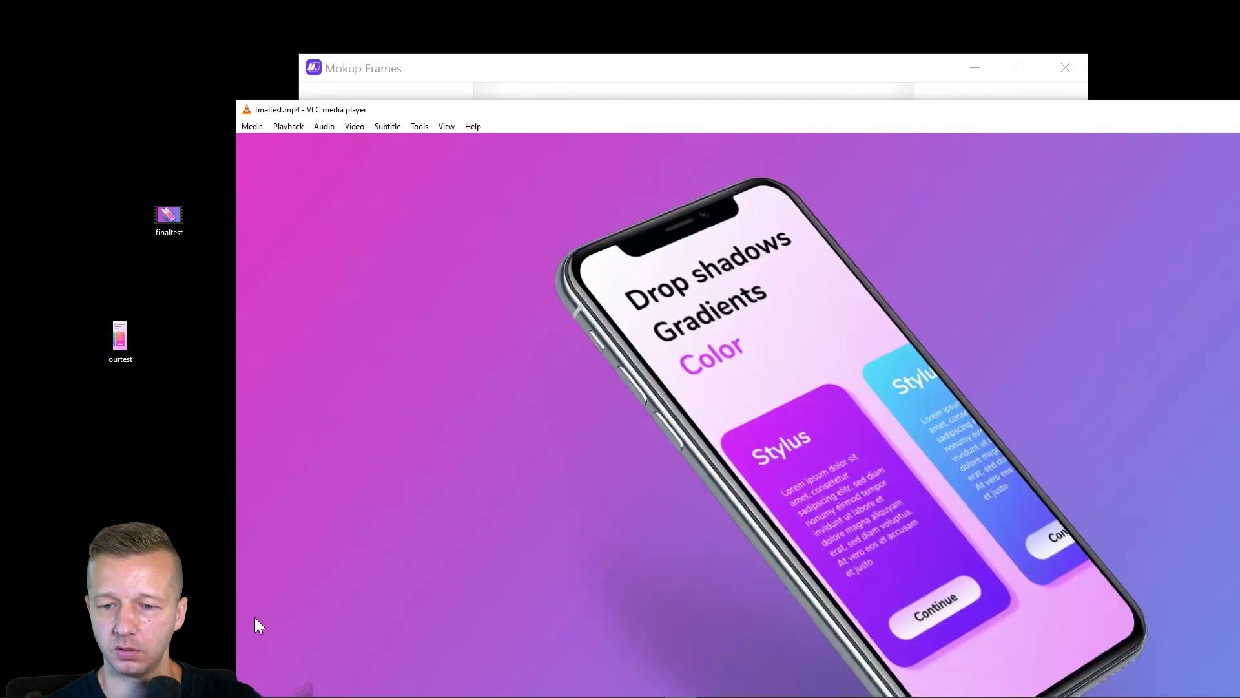
pyautogui.doubleClick(507, 109)
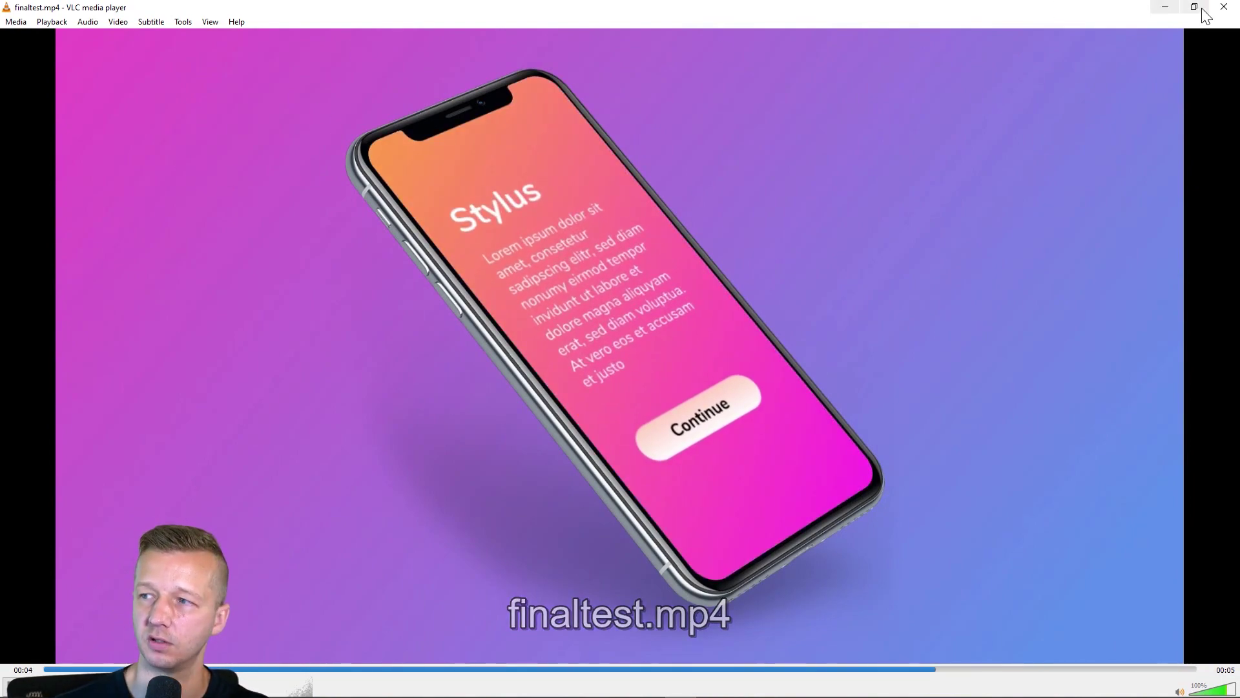
pyautogui.click(1224, 7)
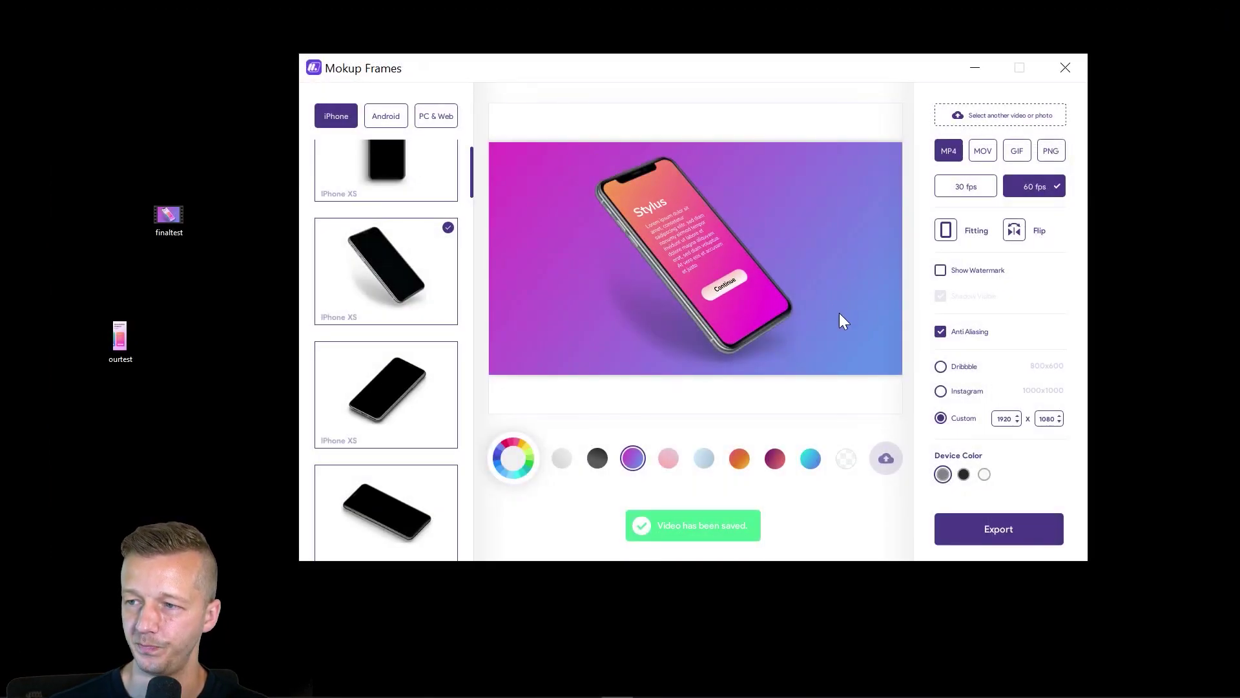
# Step: Switch the output format to GIF and export it to the Desktop as giftest
pyautogui.click(1019, 157)
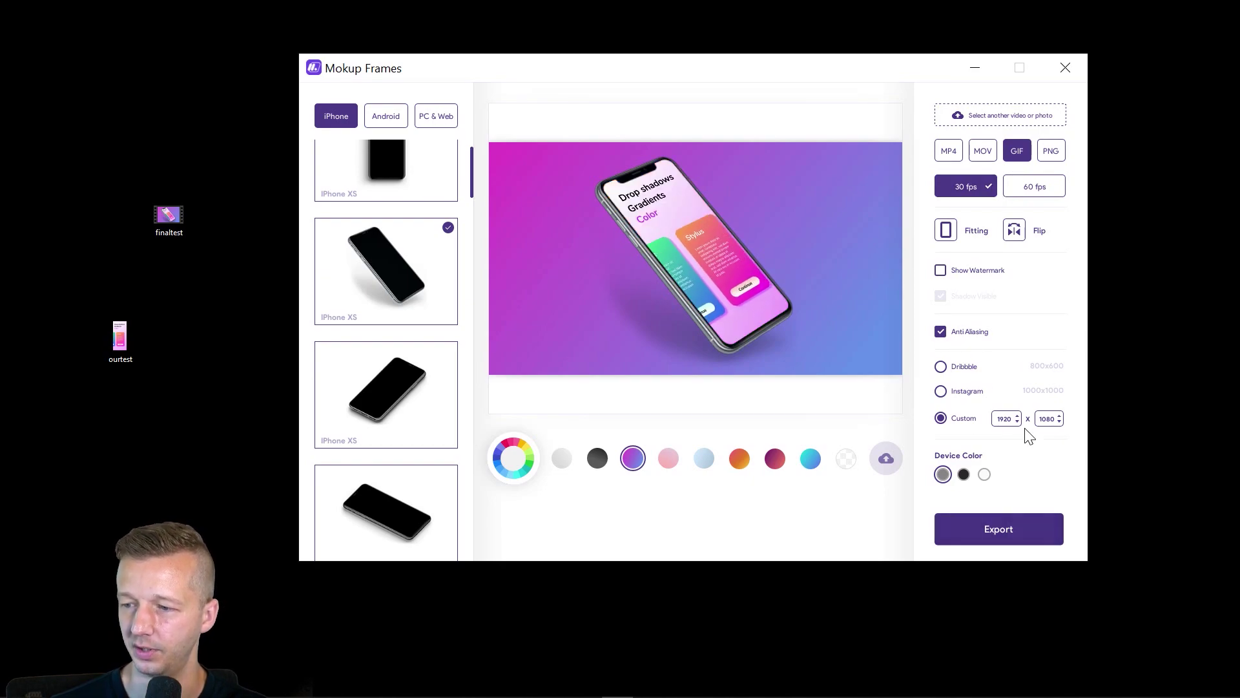
pyautogui.click(1003, 534)
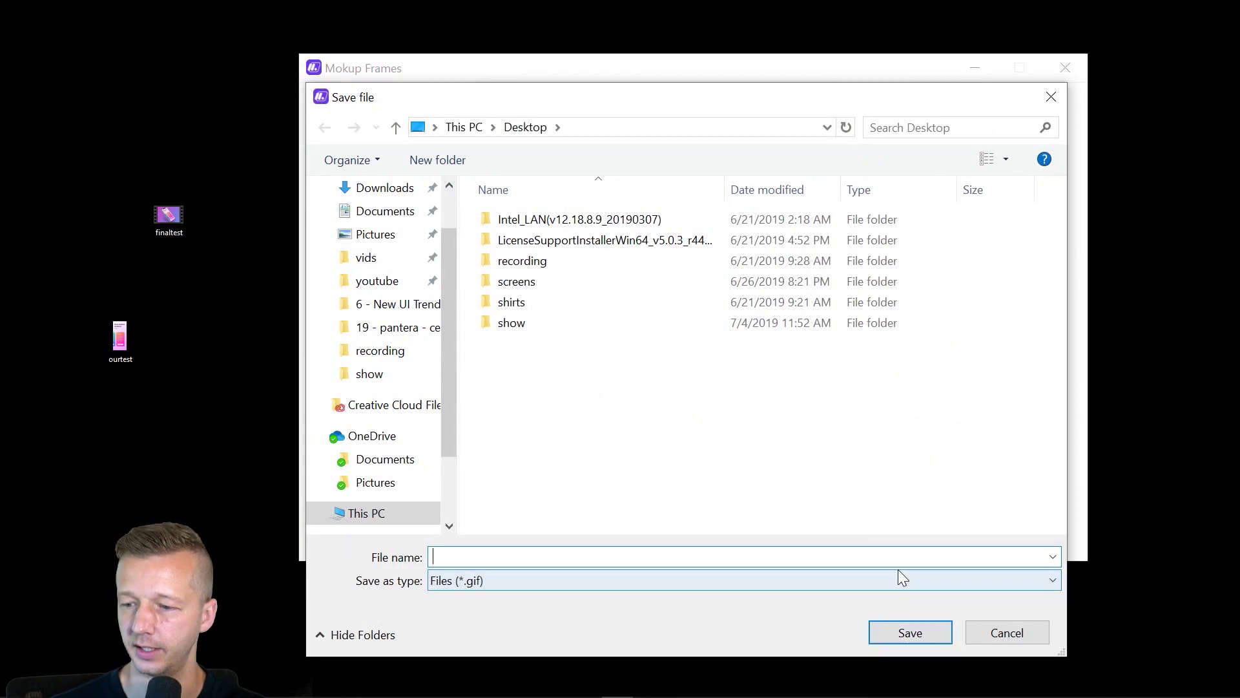
pyautogui.press('Return')
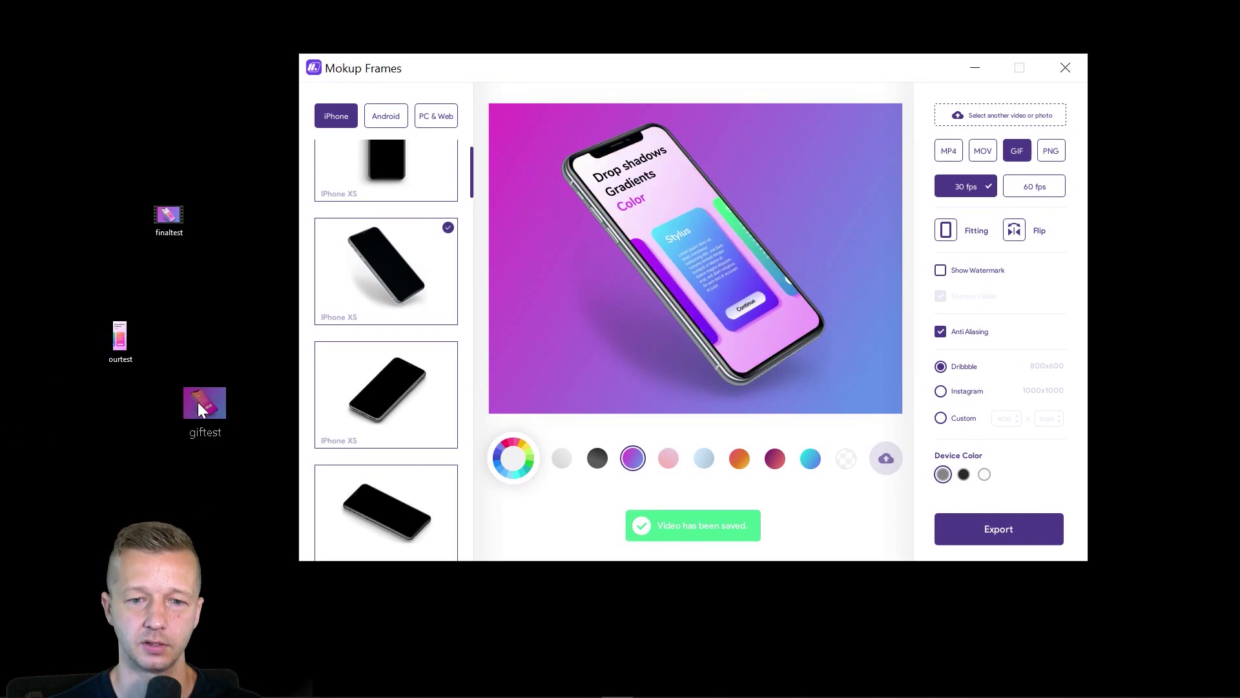
pyautogui.moveTo(197, 394); pyautogui.dragTo(212, 402)
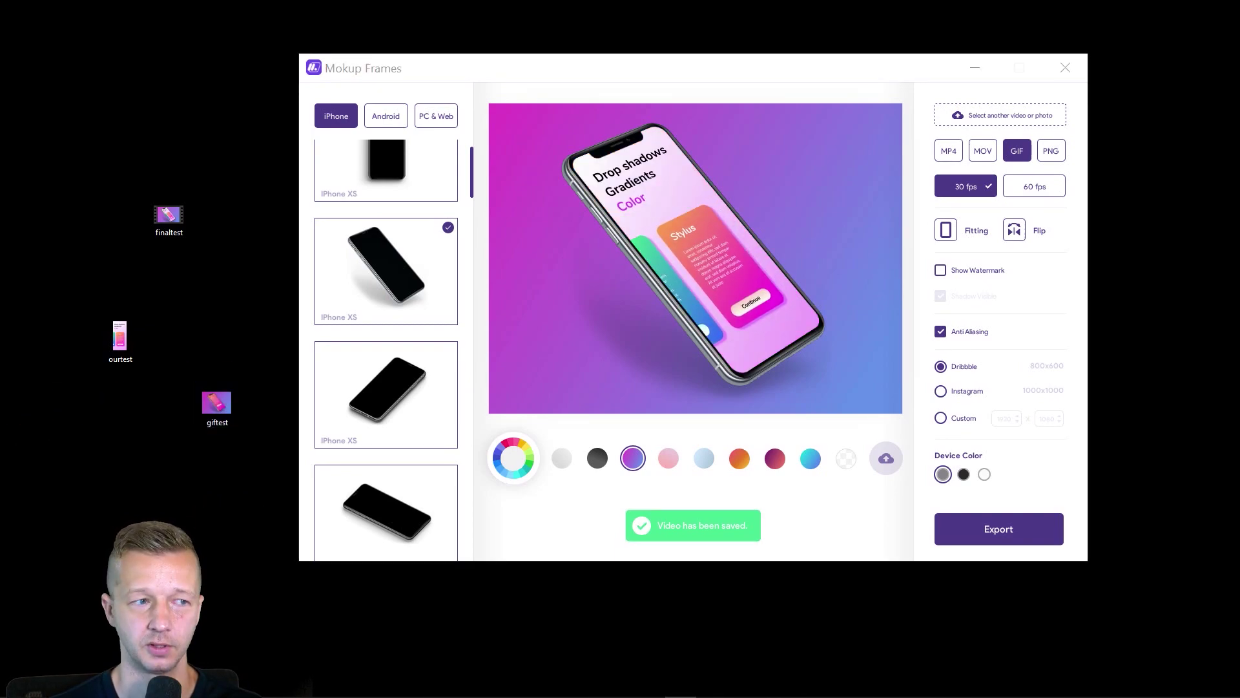
pyautogui.doubleClick(215, 402)
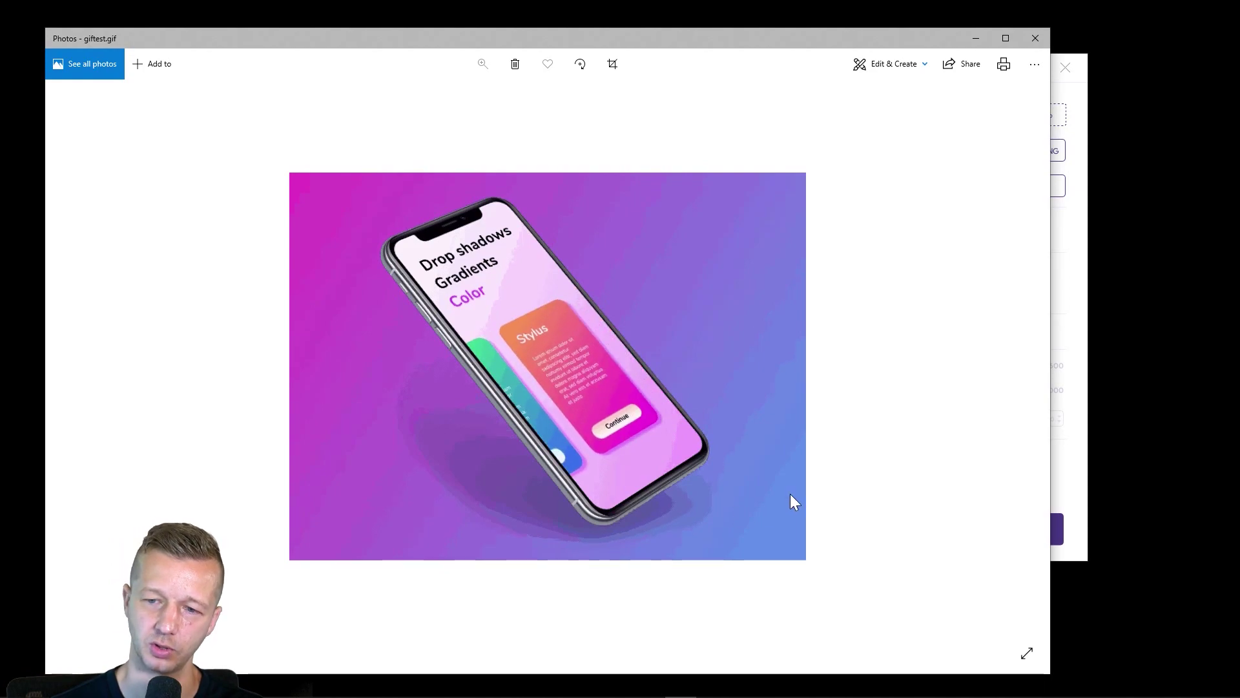
pyautogui.click(1036, 38)
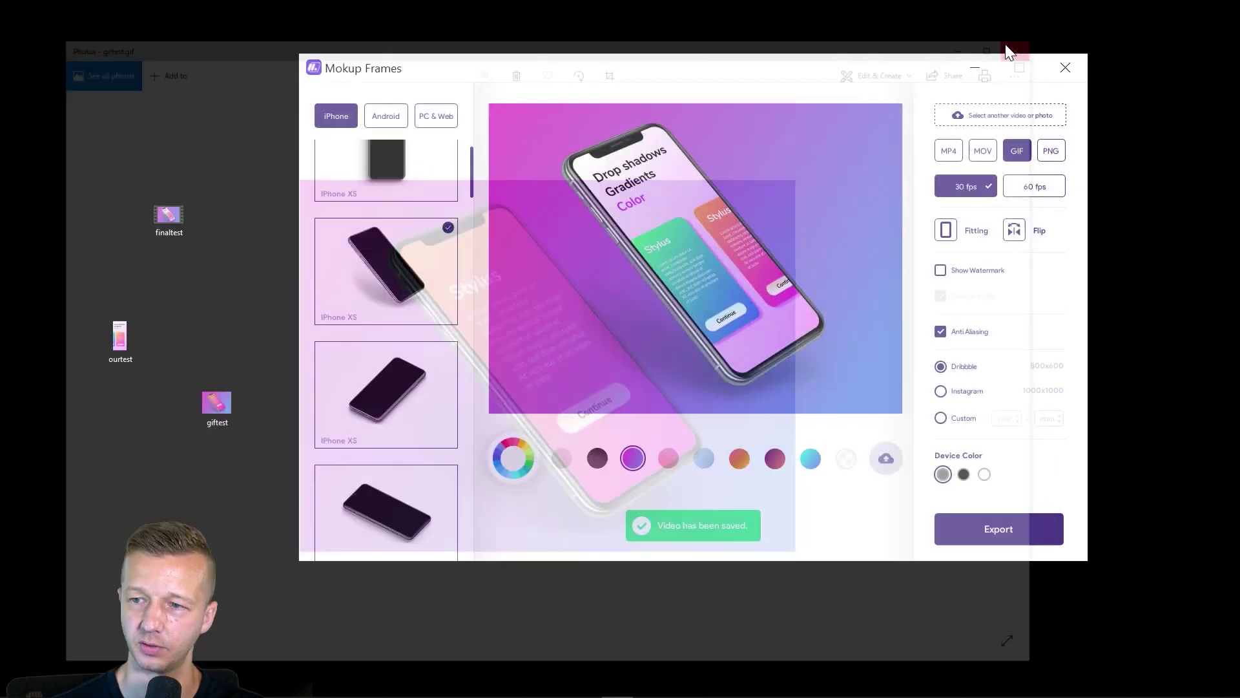
# Step: Nudge the Mokup Frames window a little to the left by its title bar
pyautogui.moveTo(866, 75); pyautogui.dragTo(831, 67)
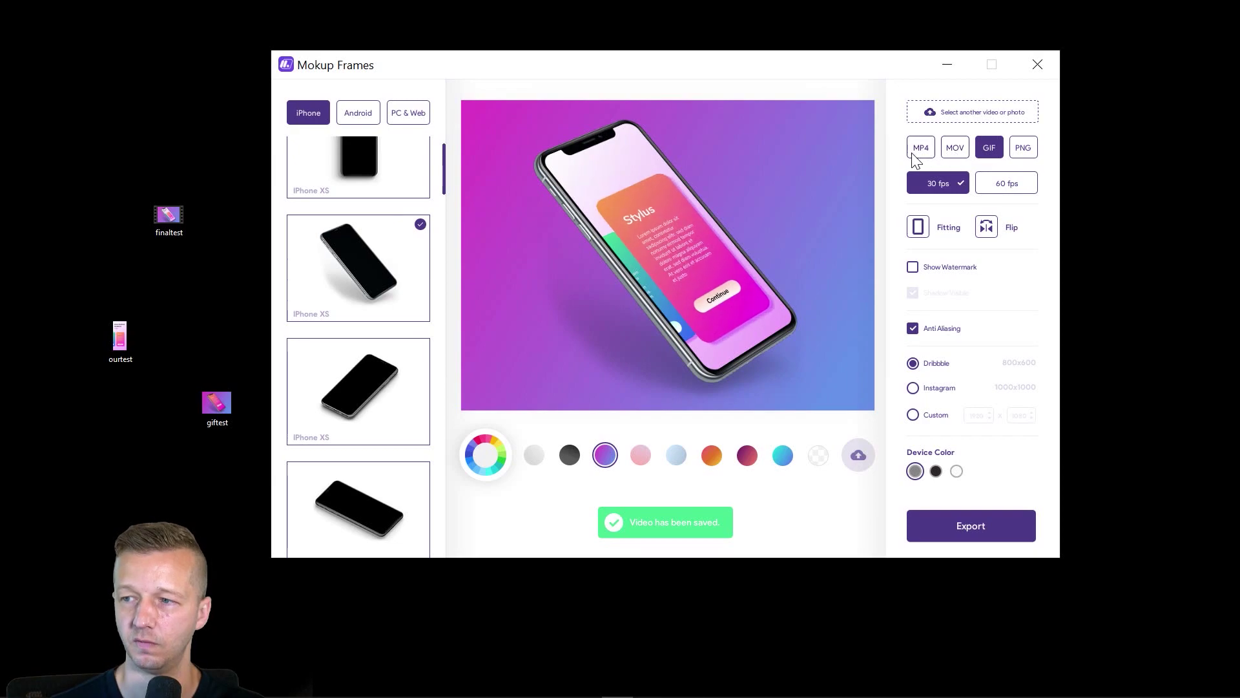